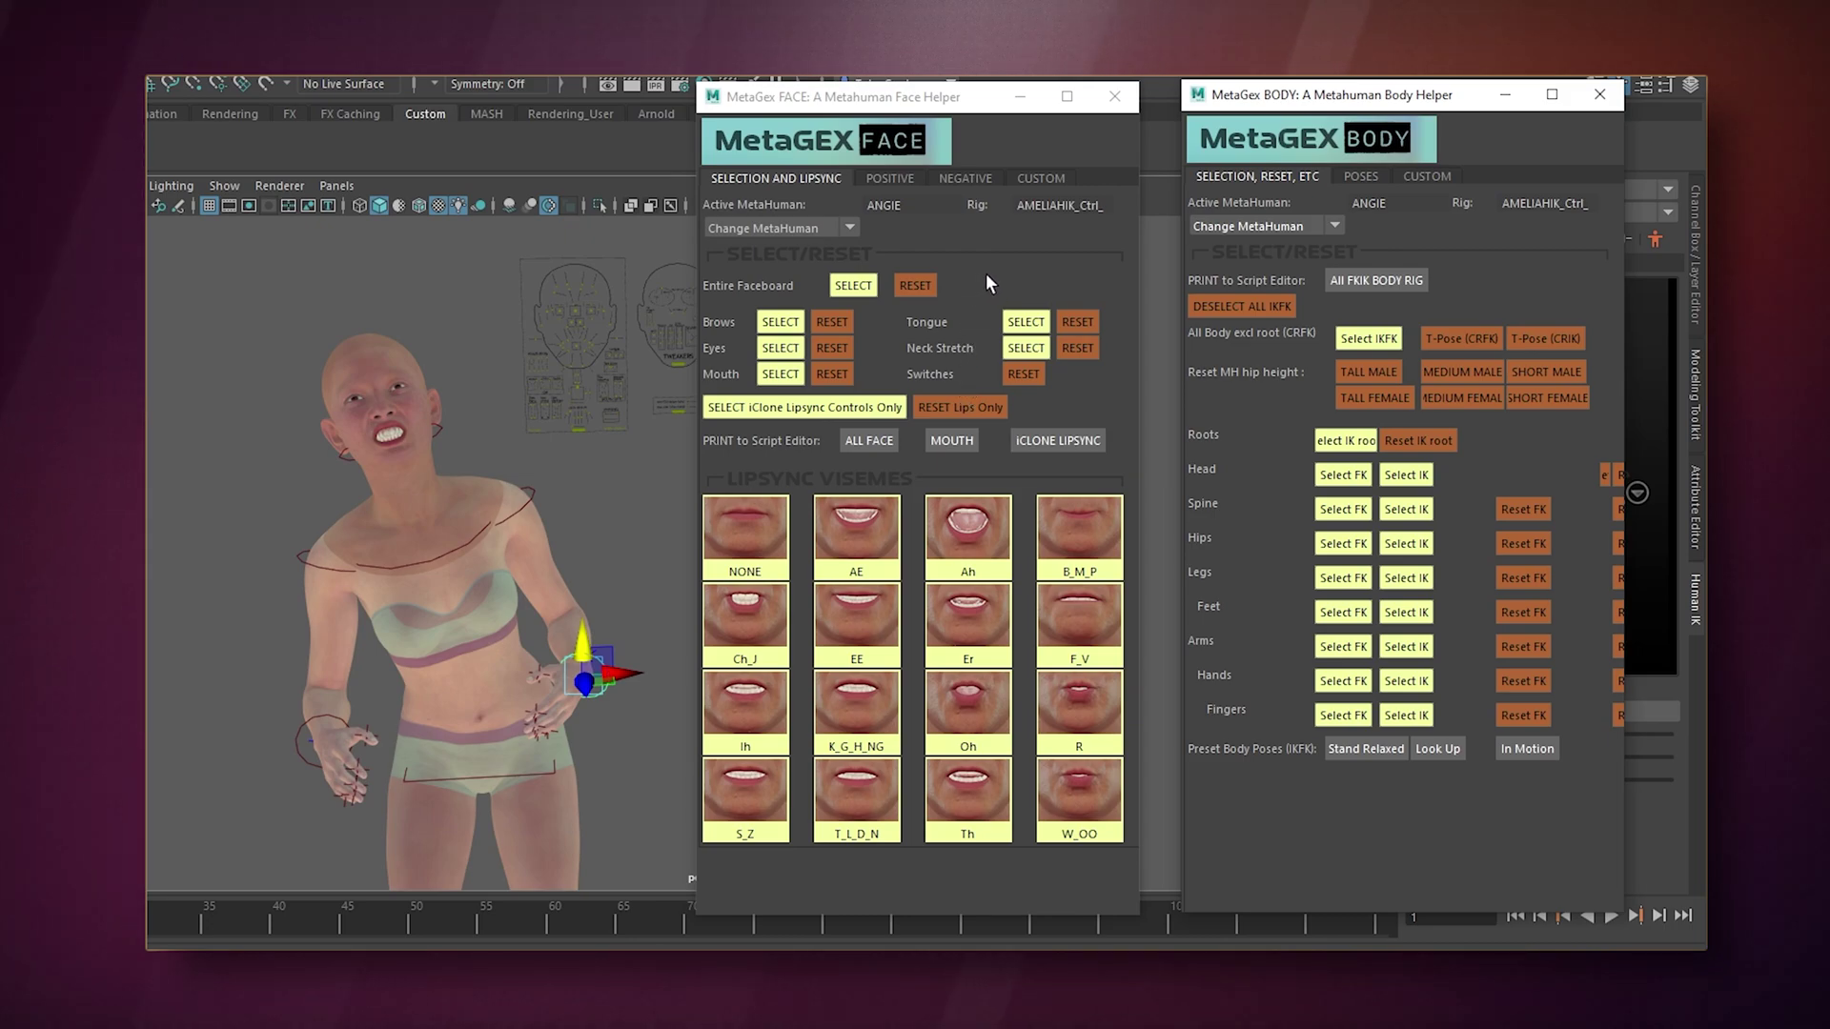
# Browse the POSITIVE and NEGATIVE face expression presets and the BODY POSES presets.
pyautogui.click(895, 179)
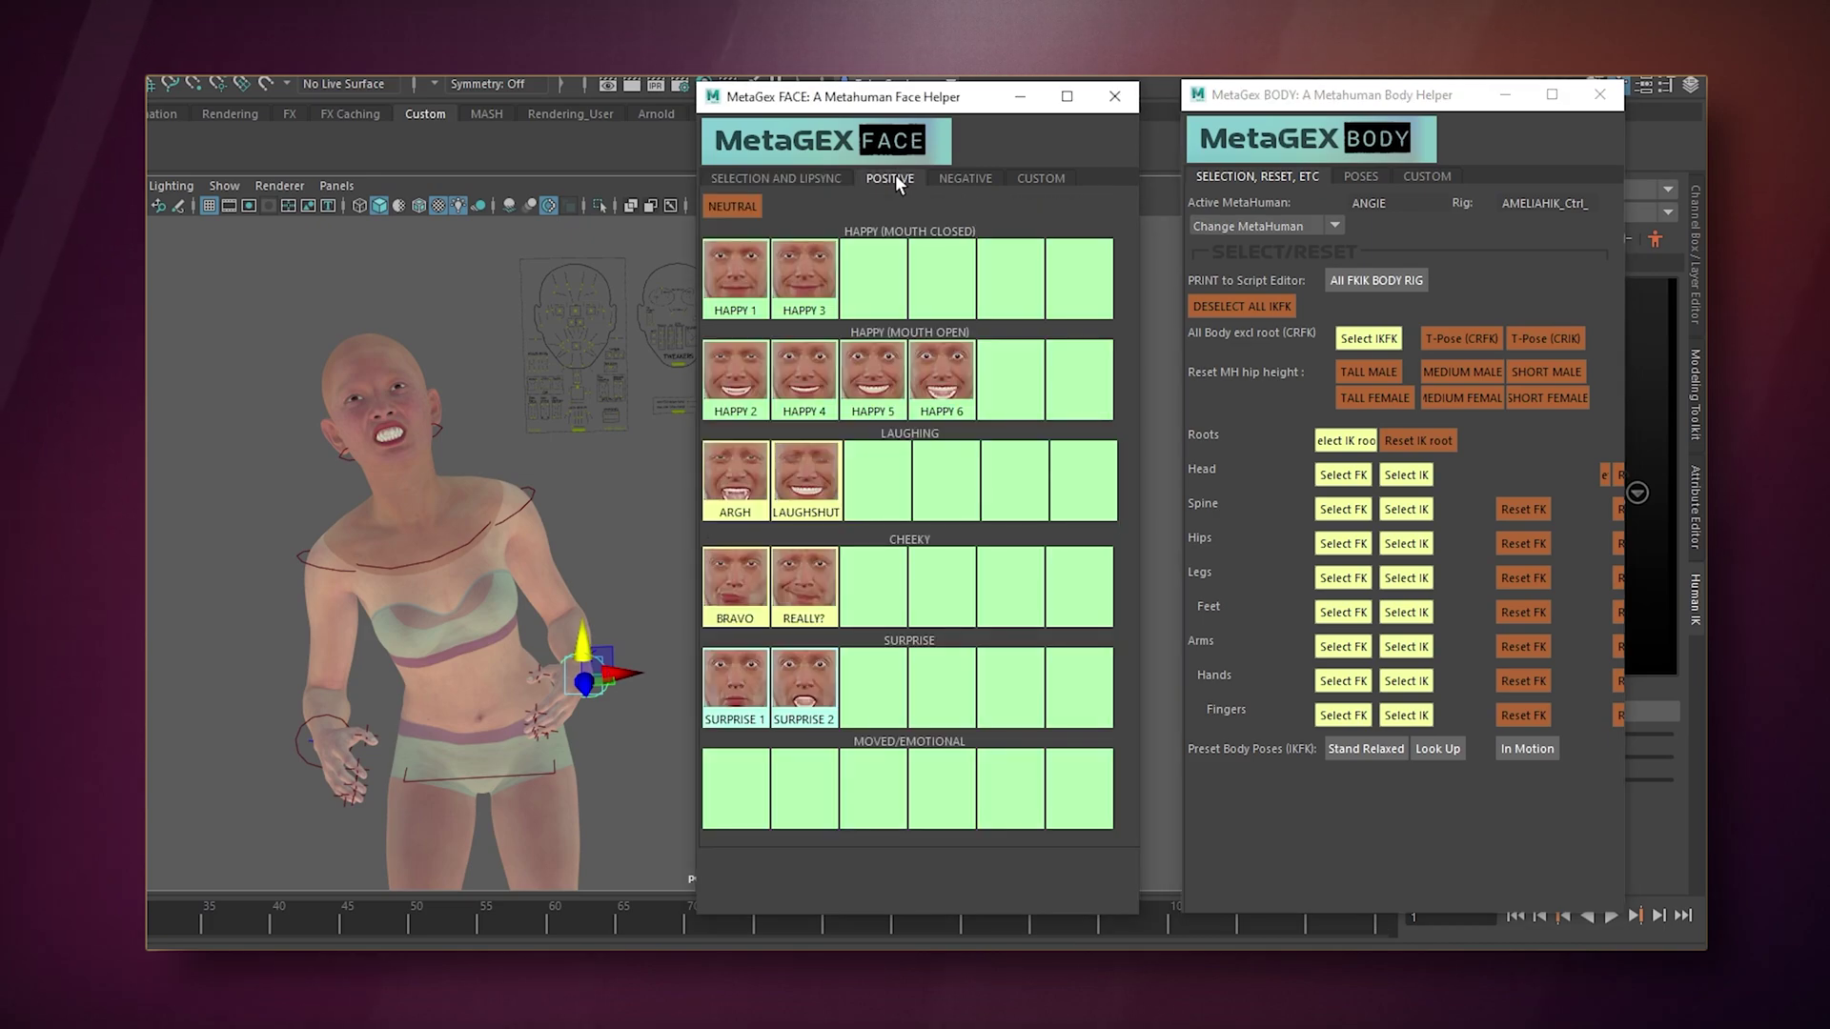
pyautogui.click(967, 179)
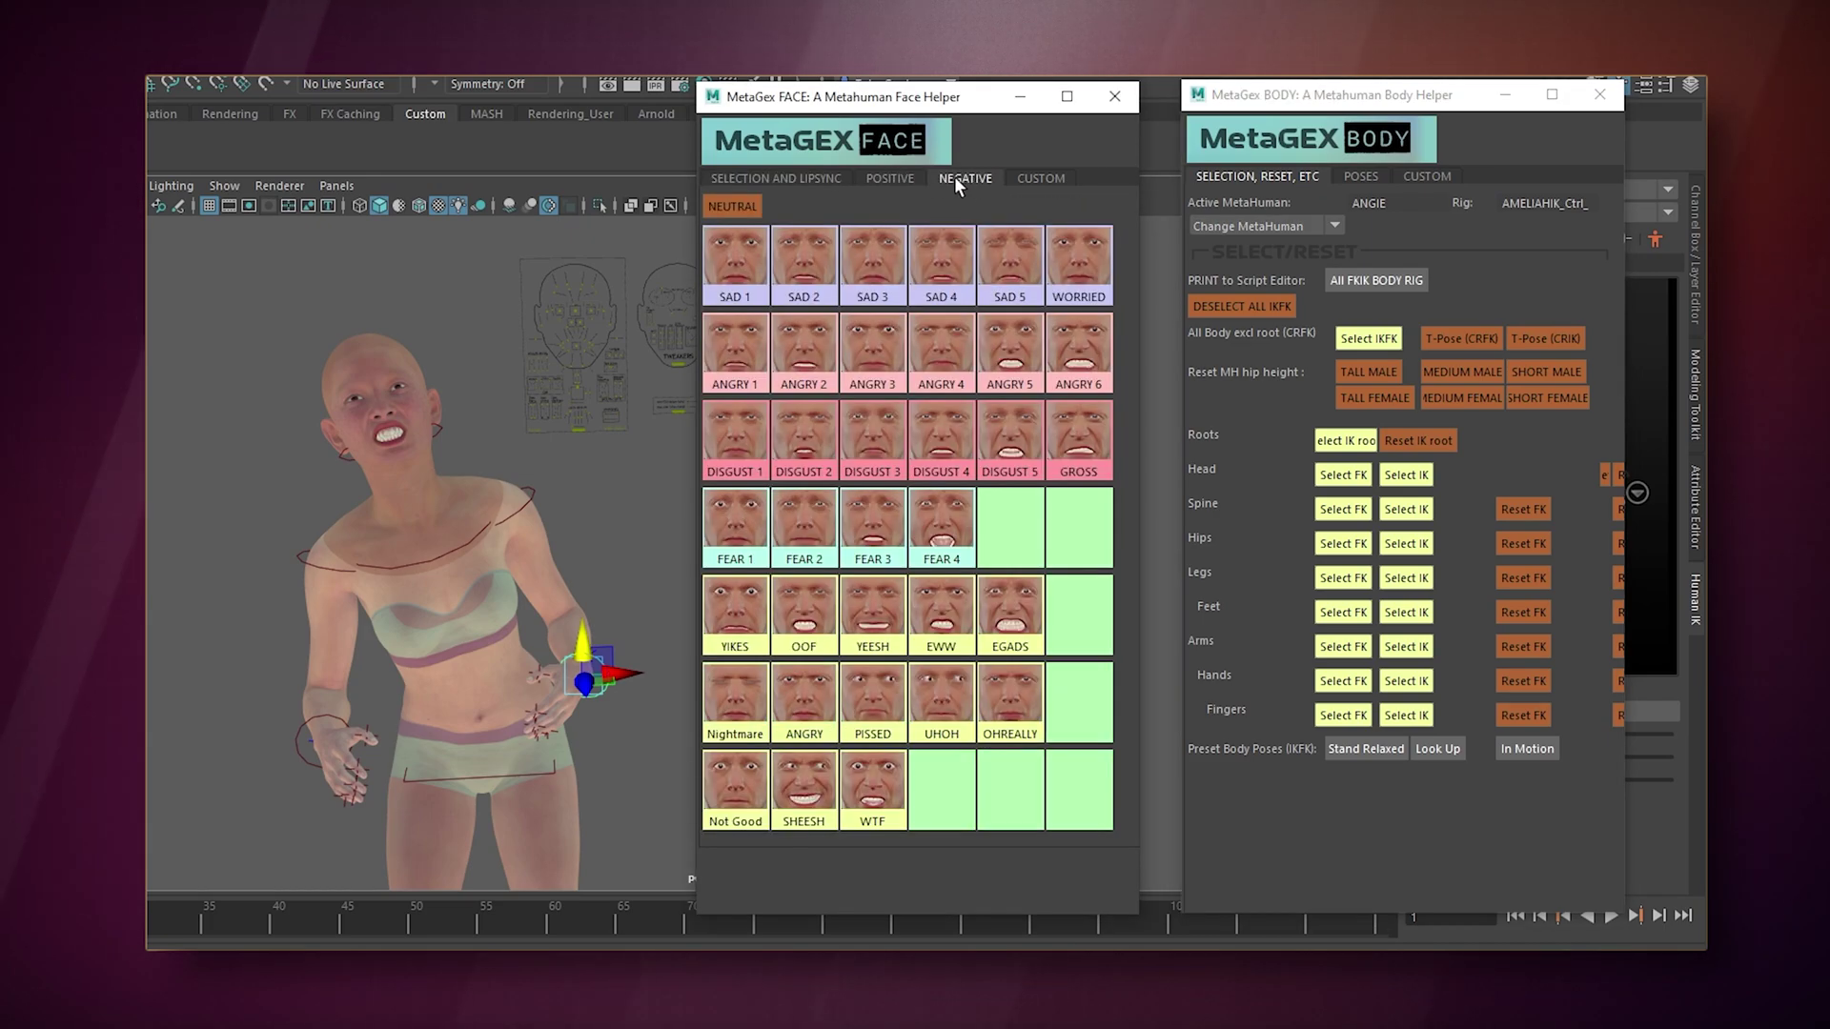
pyautogui.click(1361, 178)
# Return to the selection tabs and set ANGIE's mouth to the AE viseme.
pyautogui.click(1272, 175)
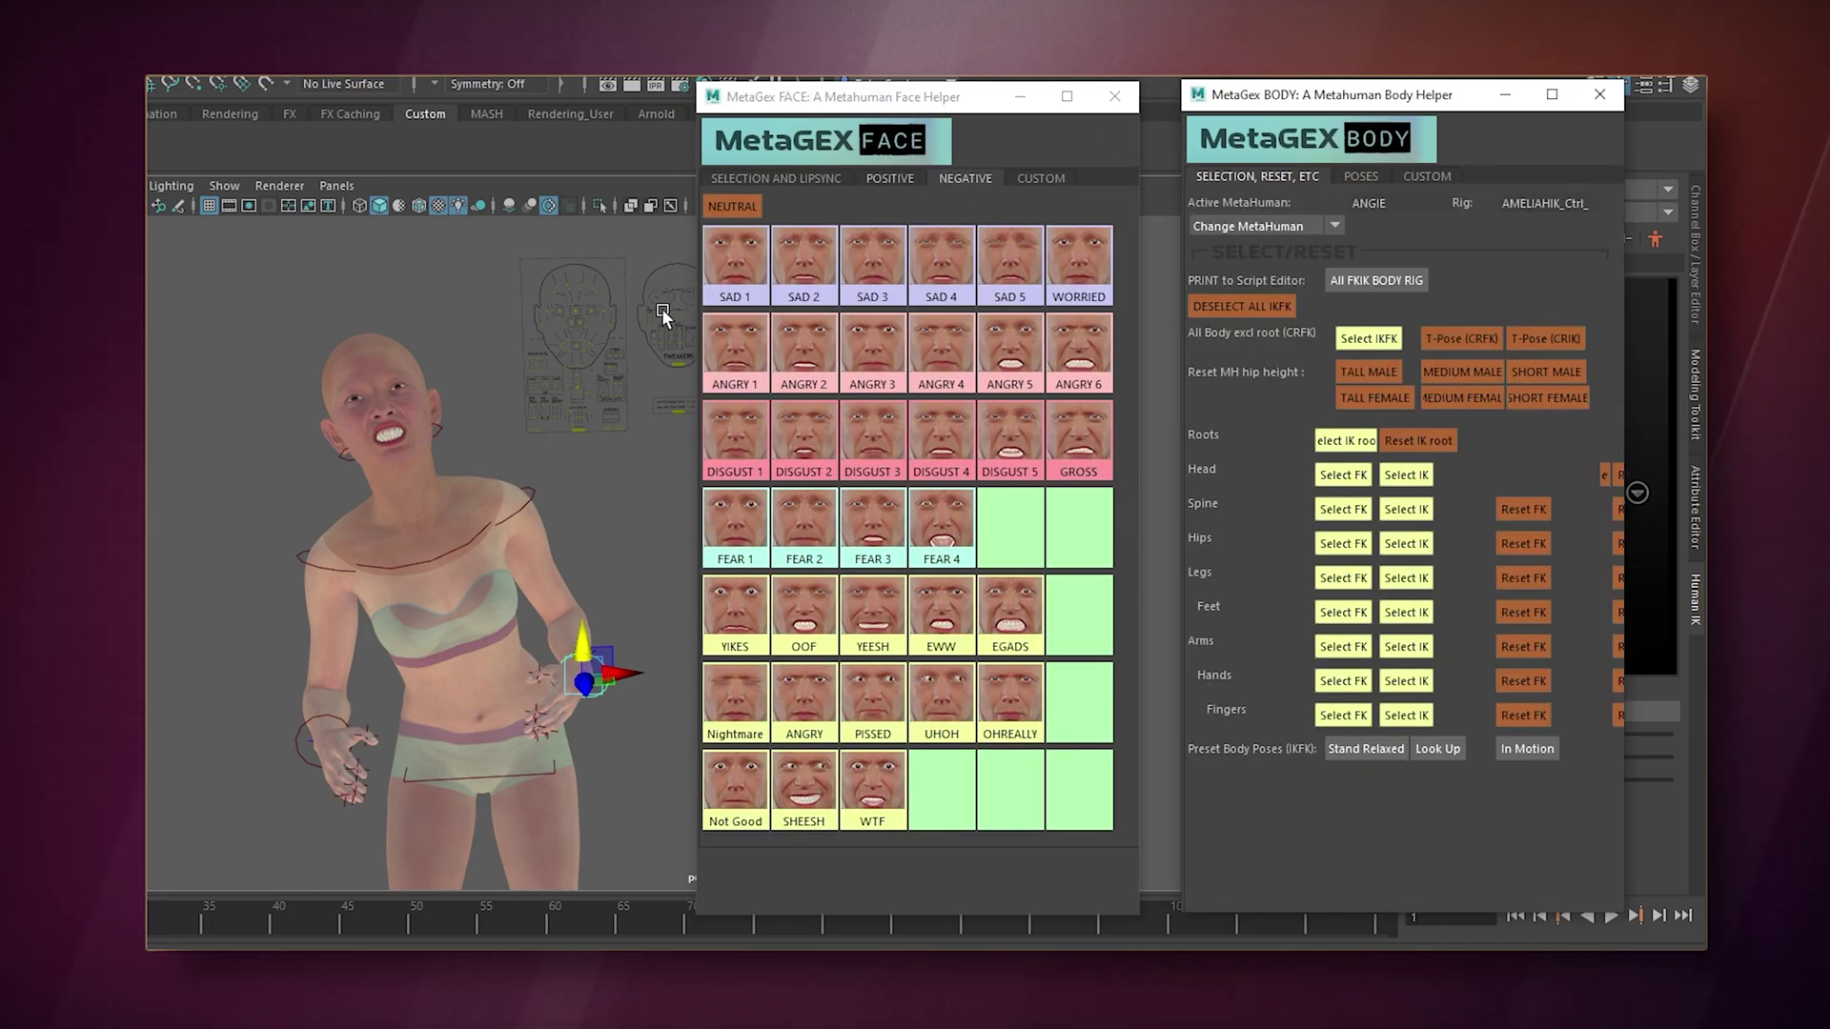
pyautogui.click(739, 178)
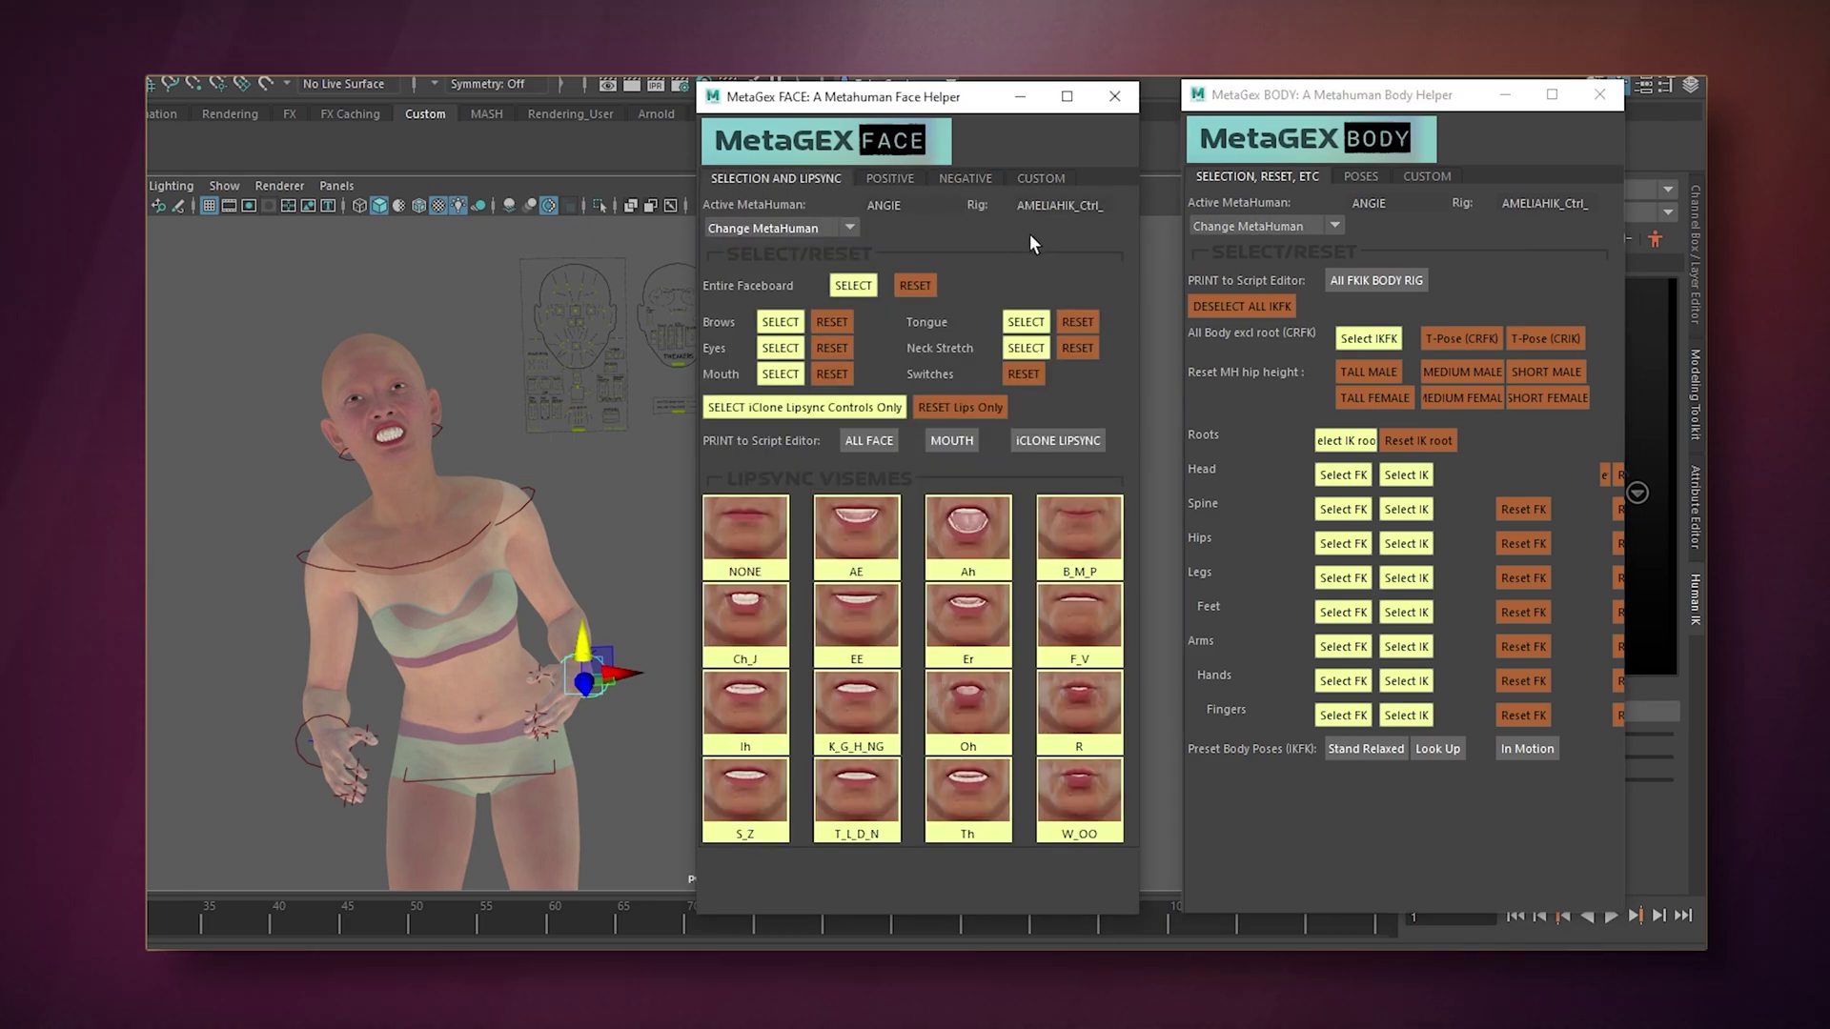
pyautogui.click(875, 558)
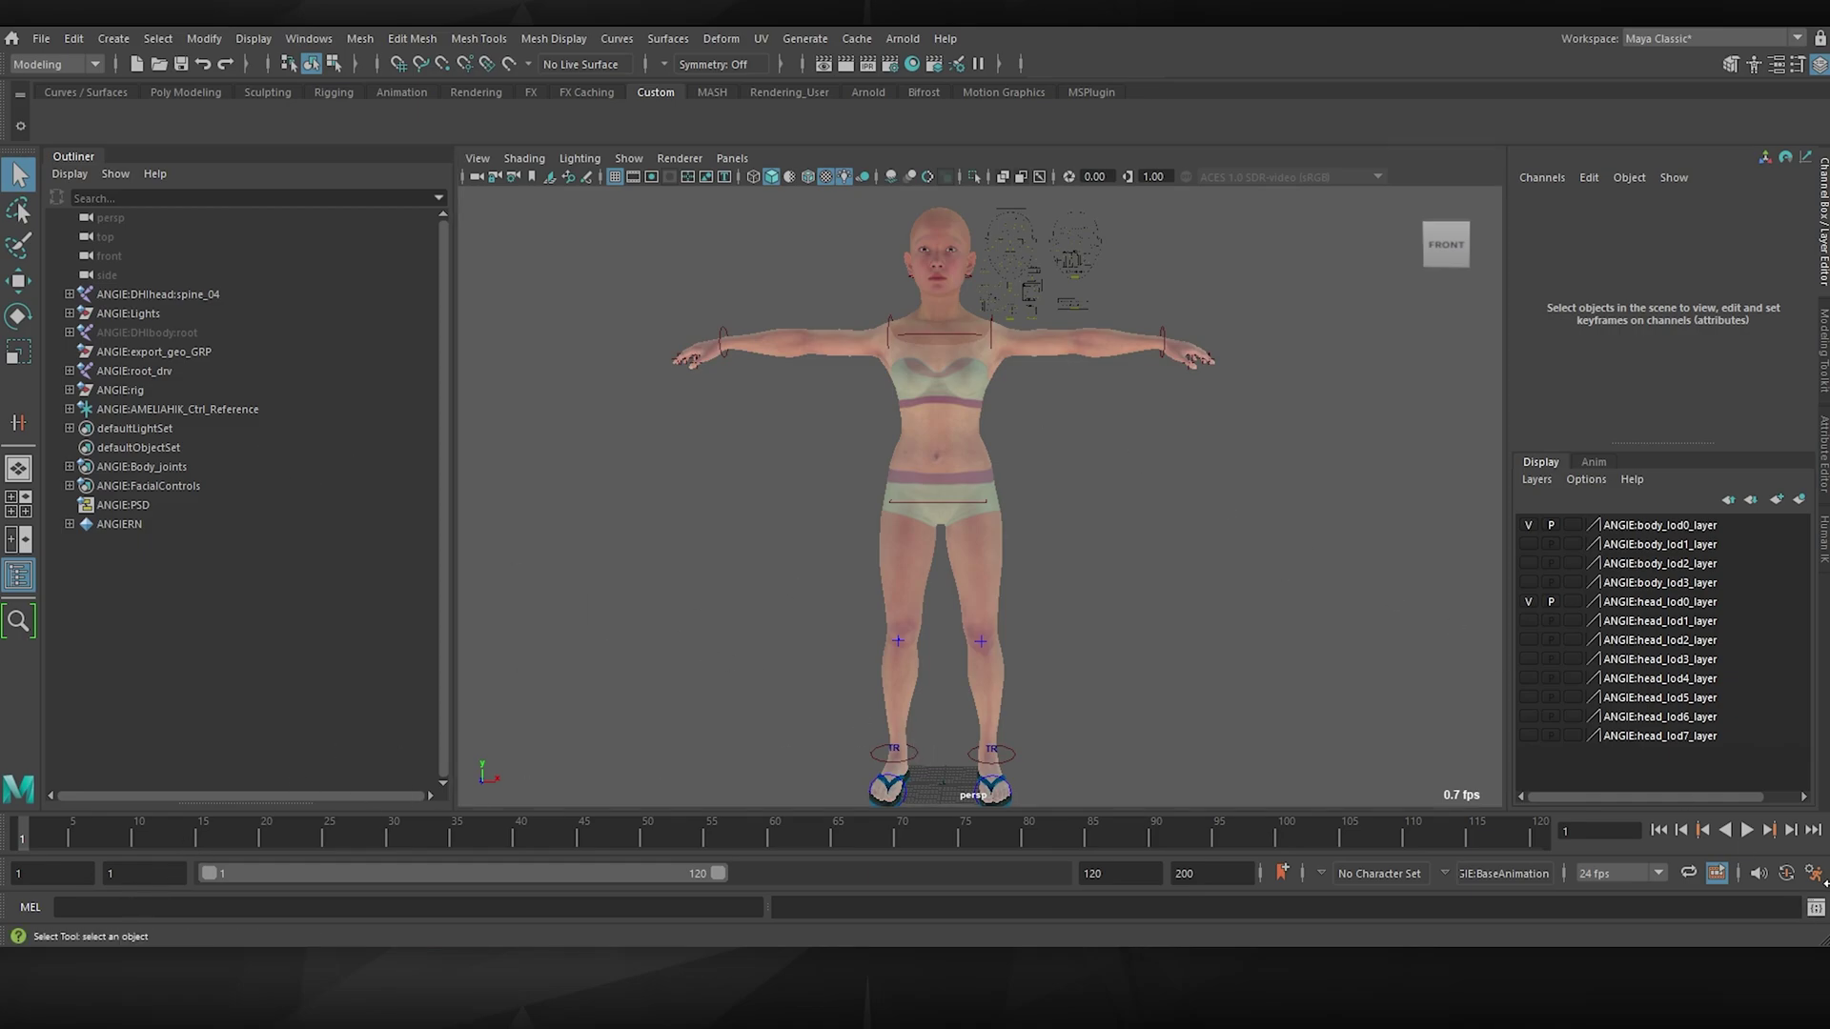
# Open VFmetagexFACE.mel in the Script Editor and execute it.
pyautogui.click(1815, 909)
pyautogui.click(370, 453)
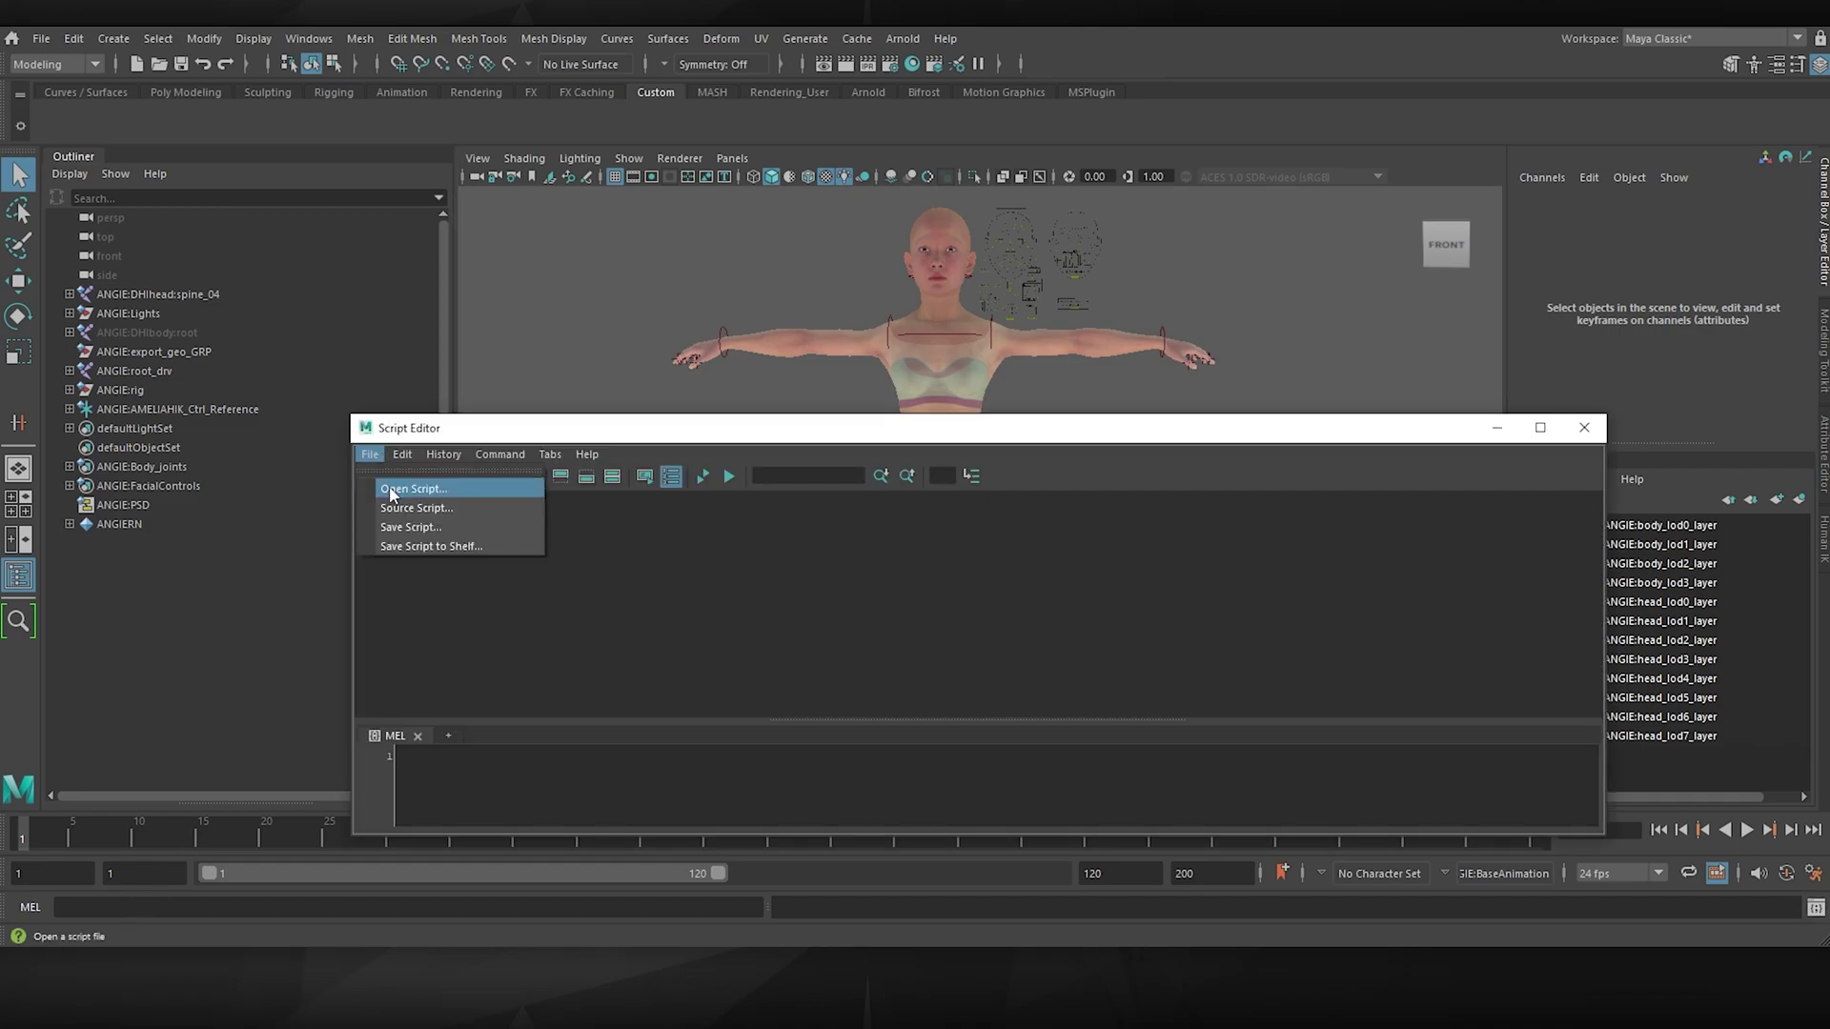
pyautogui.click(391, 488)
pyautogui.click(636, 294)
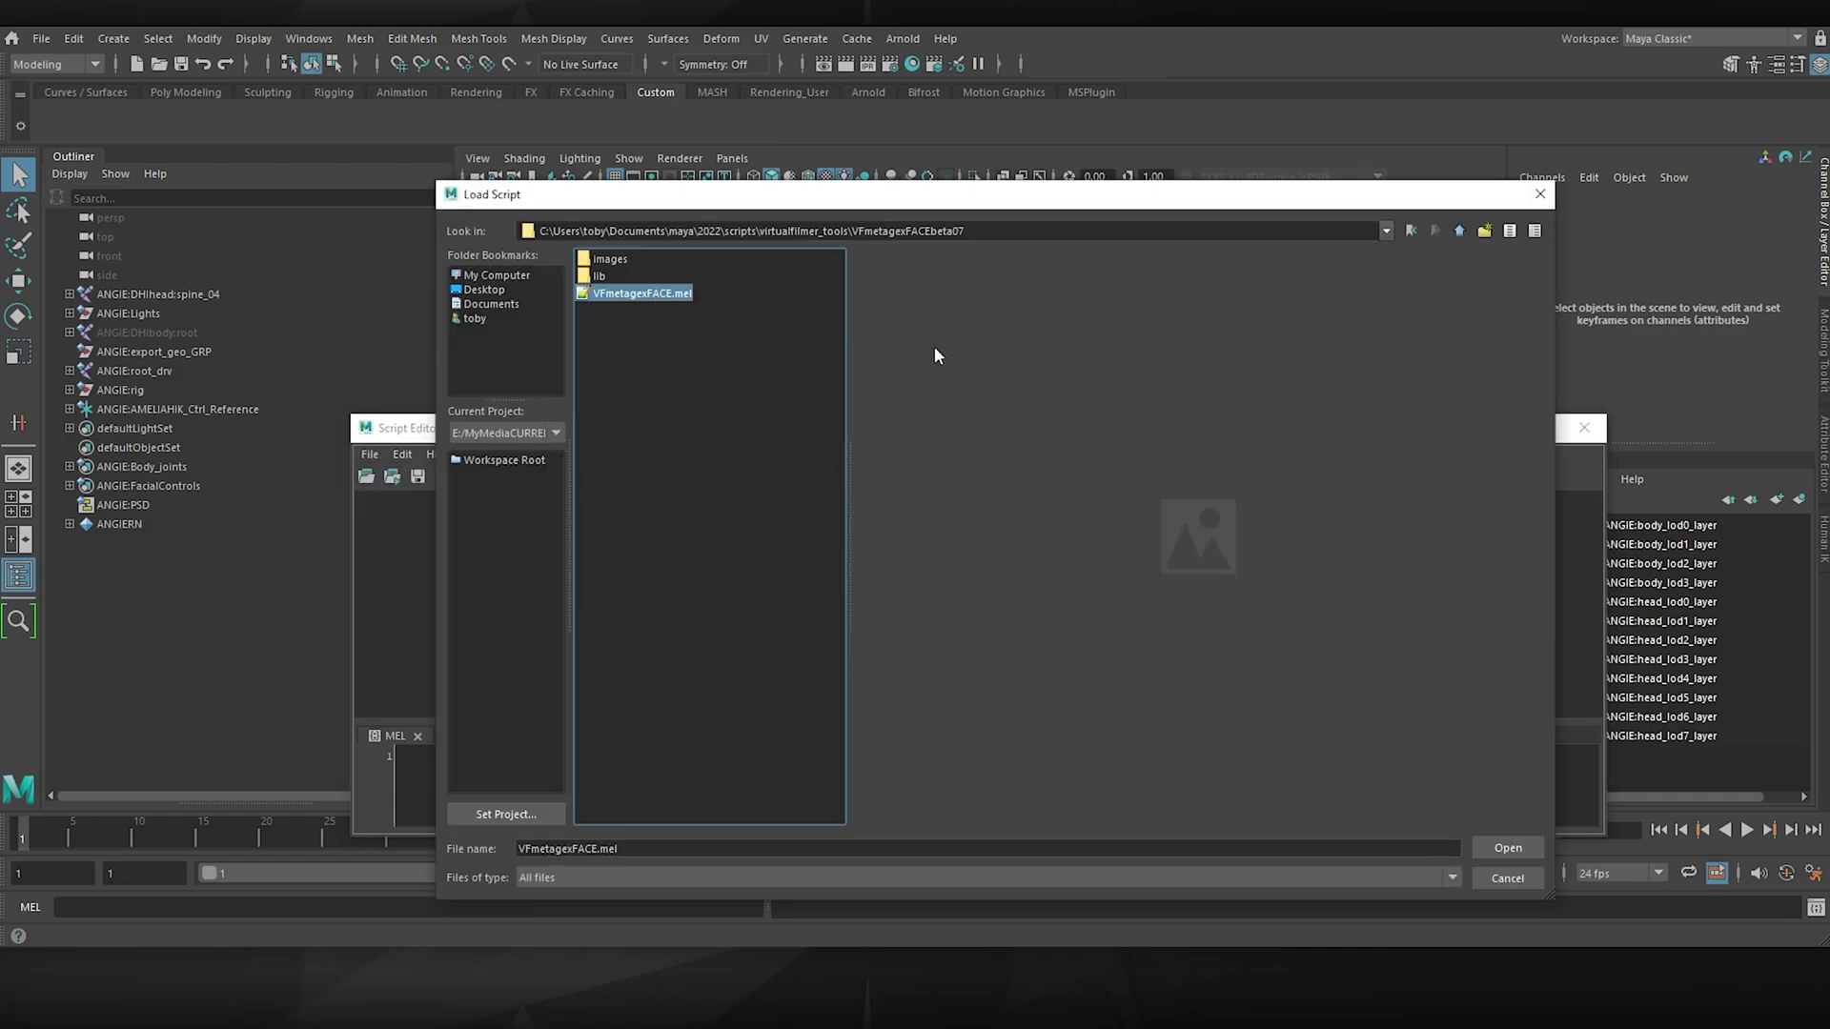
pyautogui.click(1508, 848)
pyautogui.click(728, 476)
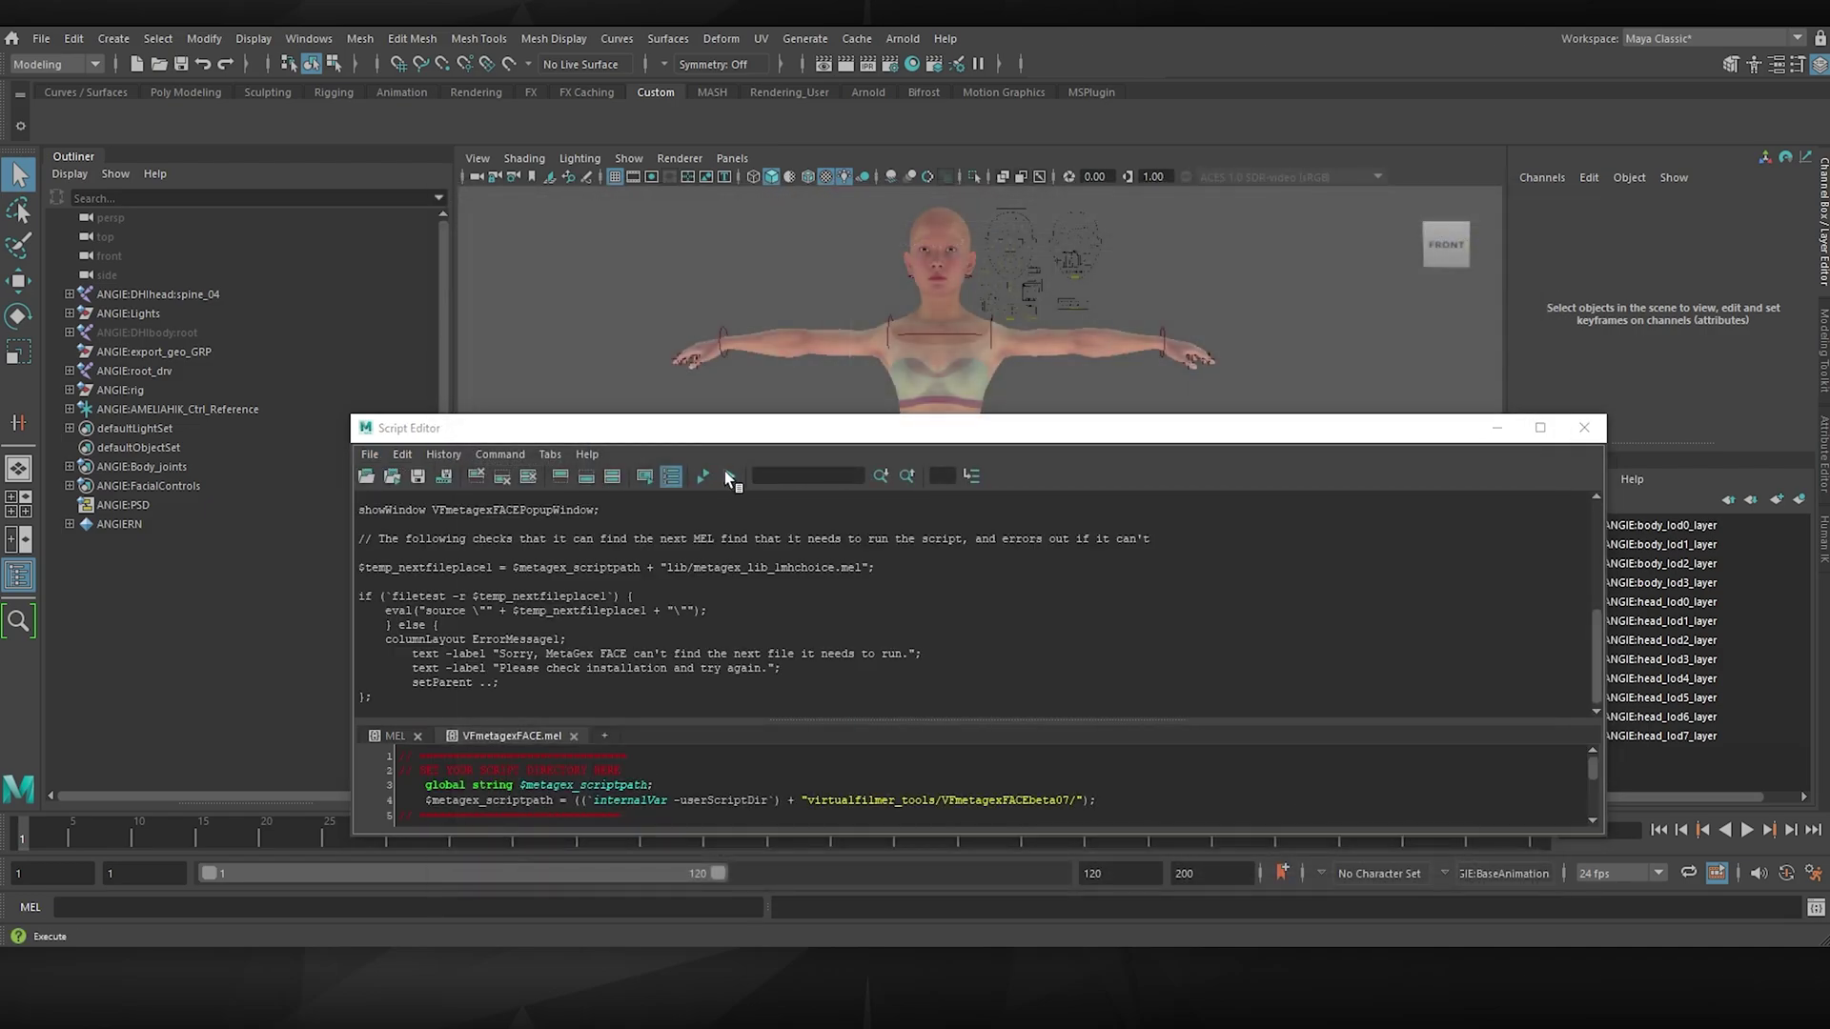
# Move the MetaGEX FACE window into view and save ANGIE as the active MetaHuman.
pyautogui.click(1497, 427)
pyautogui.moveTo(1786, 95); pyautogui.dragTo(1509, 96)
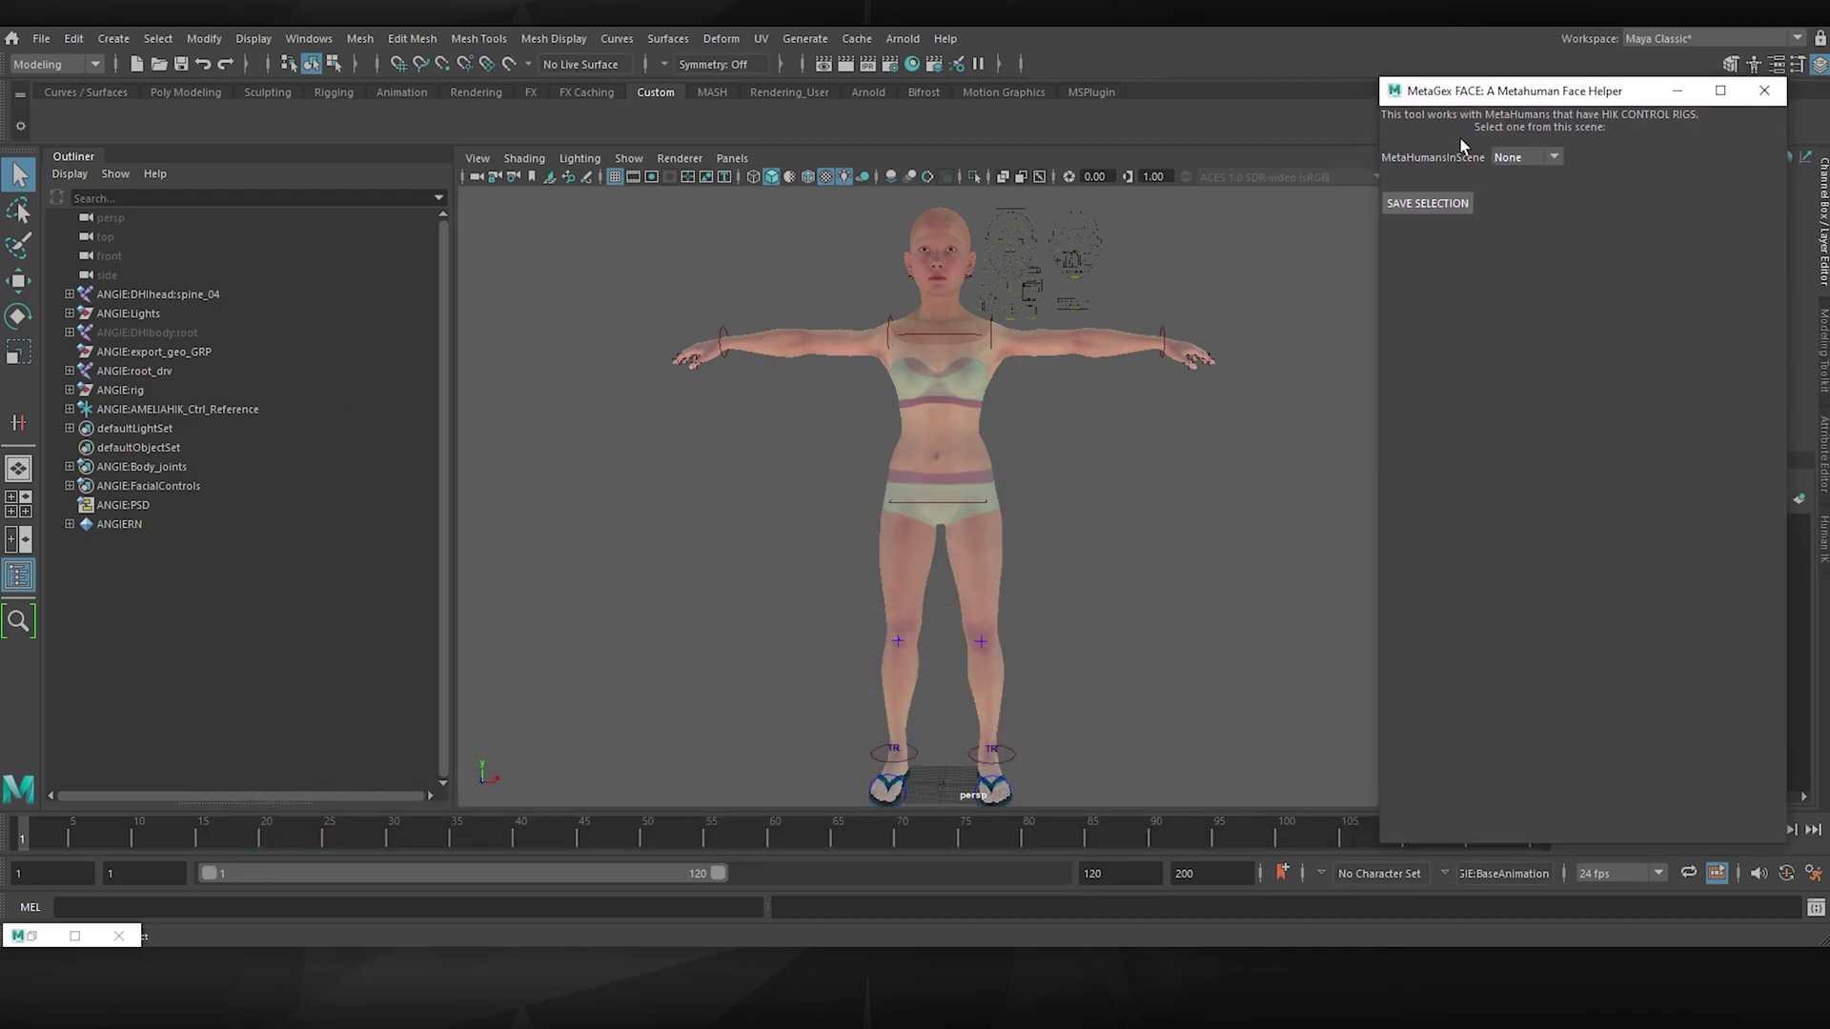
pyautogui.click(1522, 157)
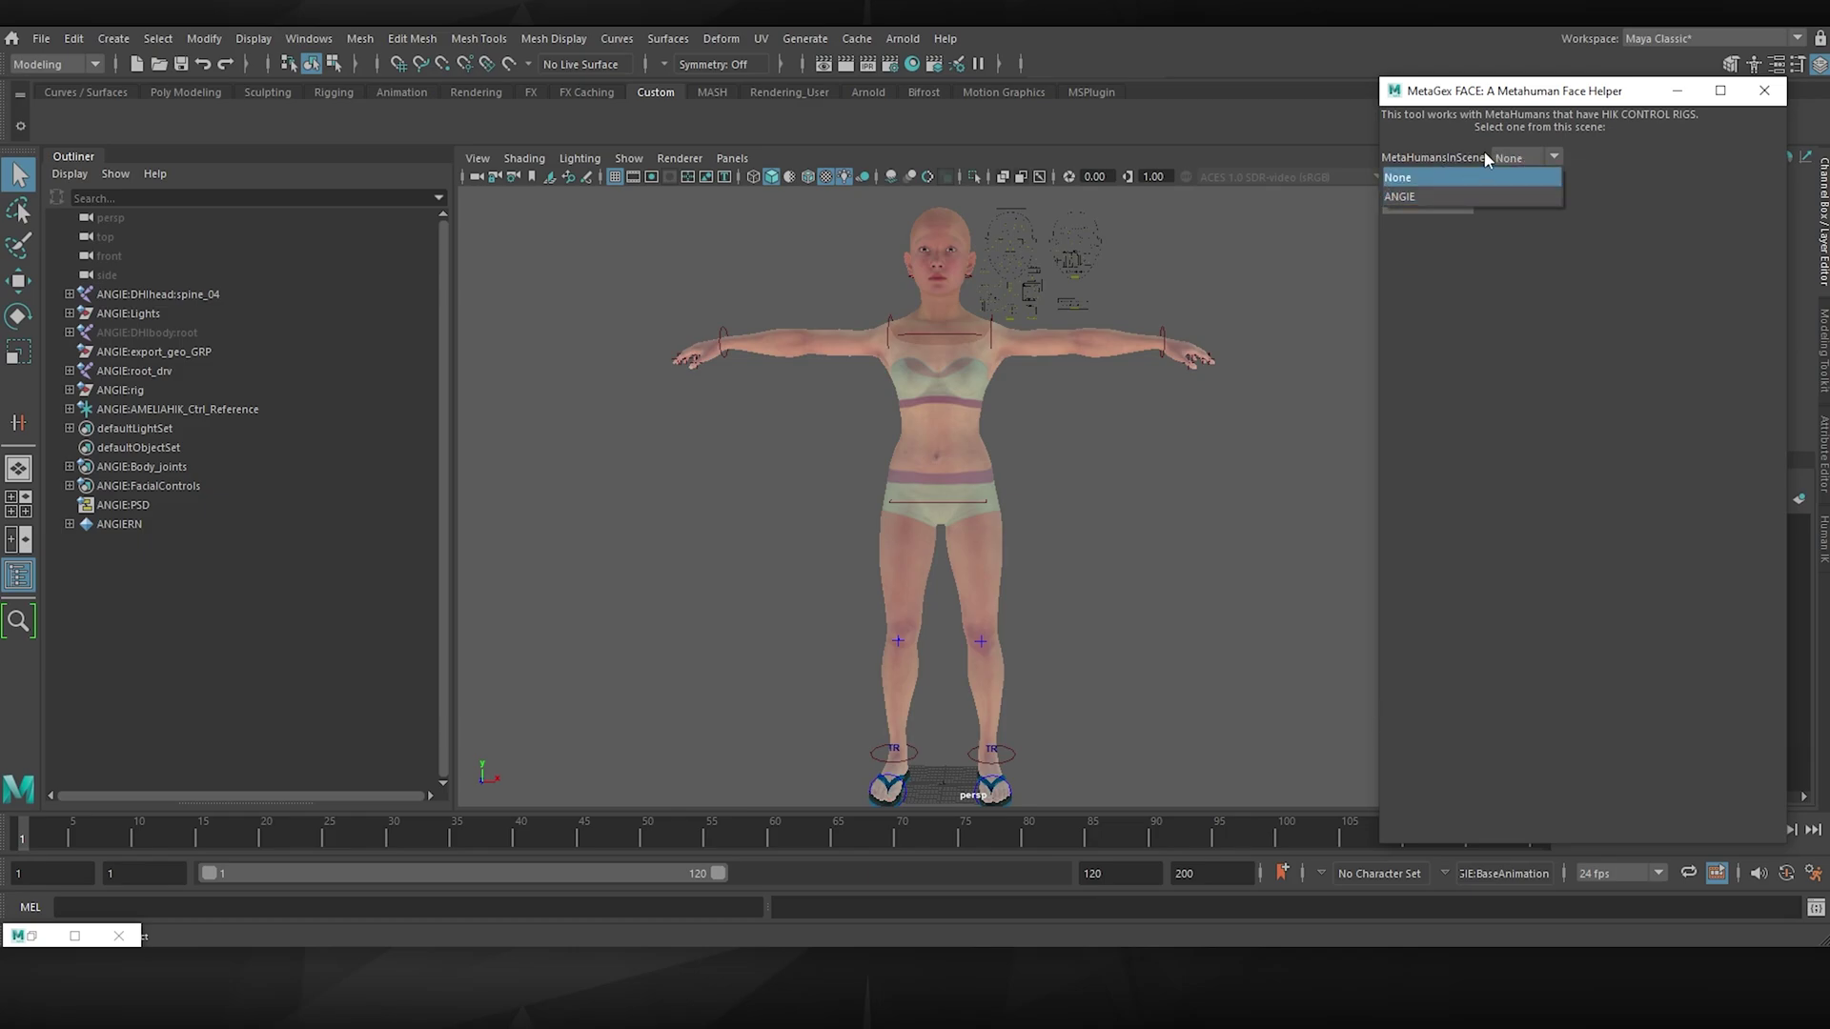
pyautogui.click(1411, 194)
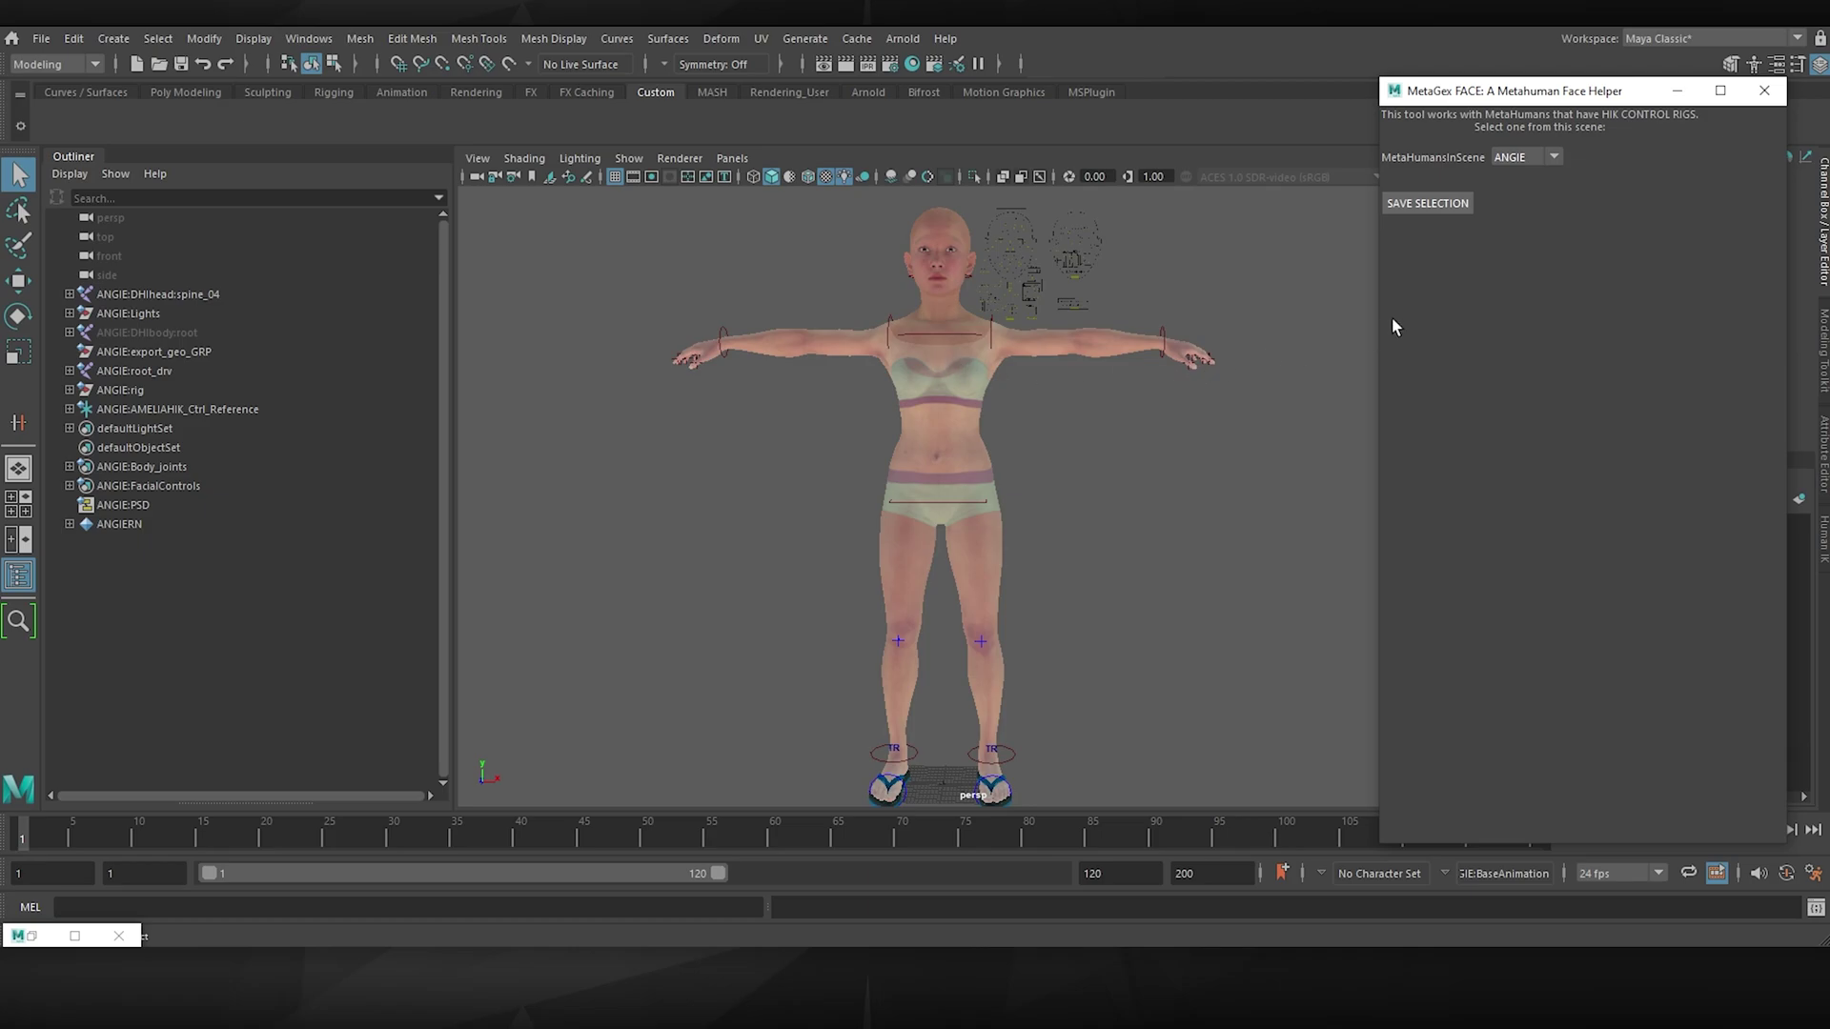
pyautogui.click(1427, 203)
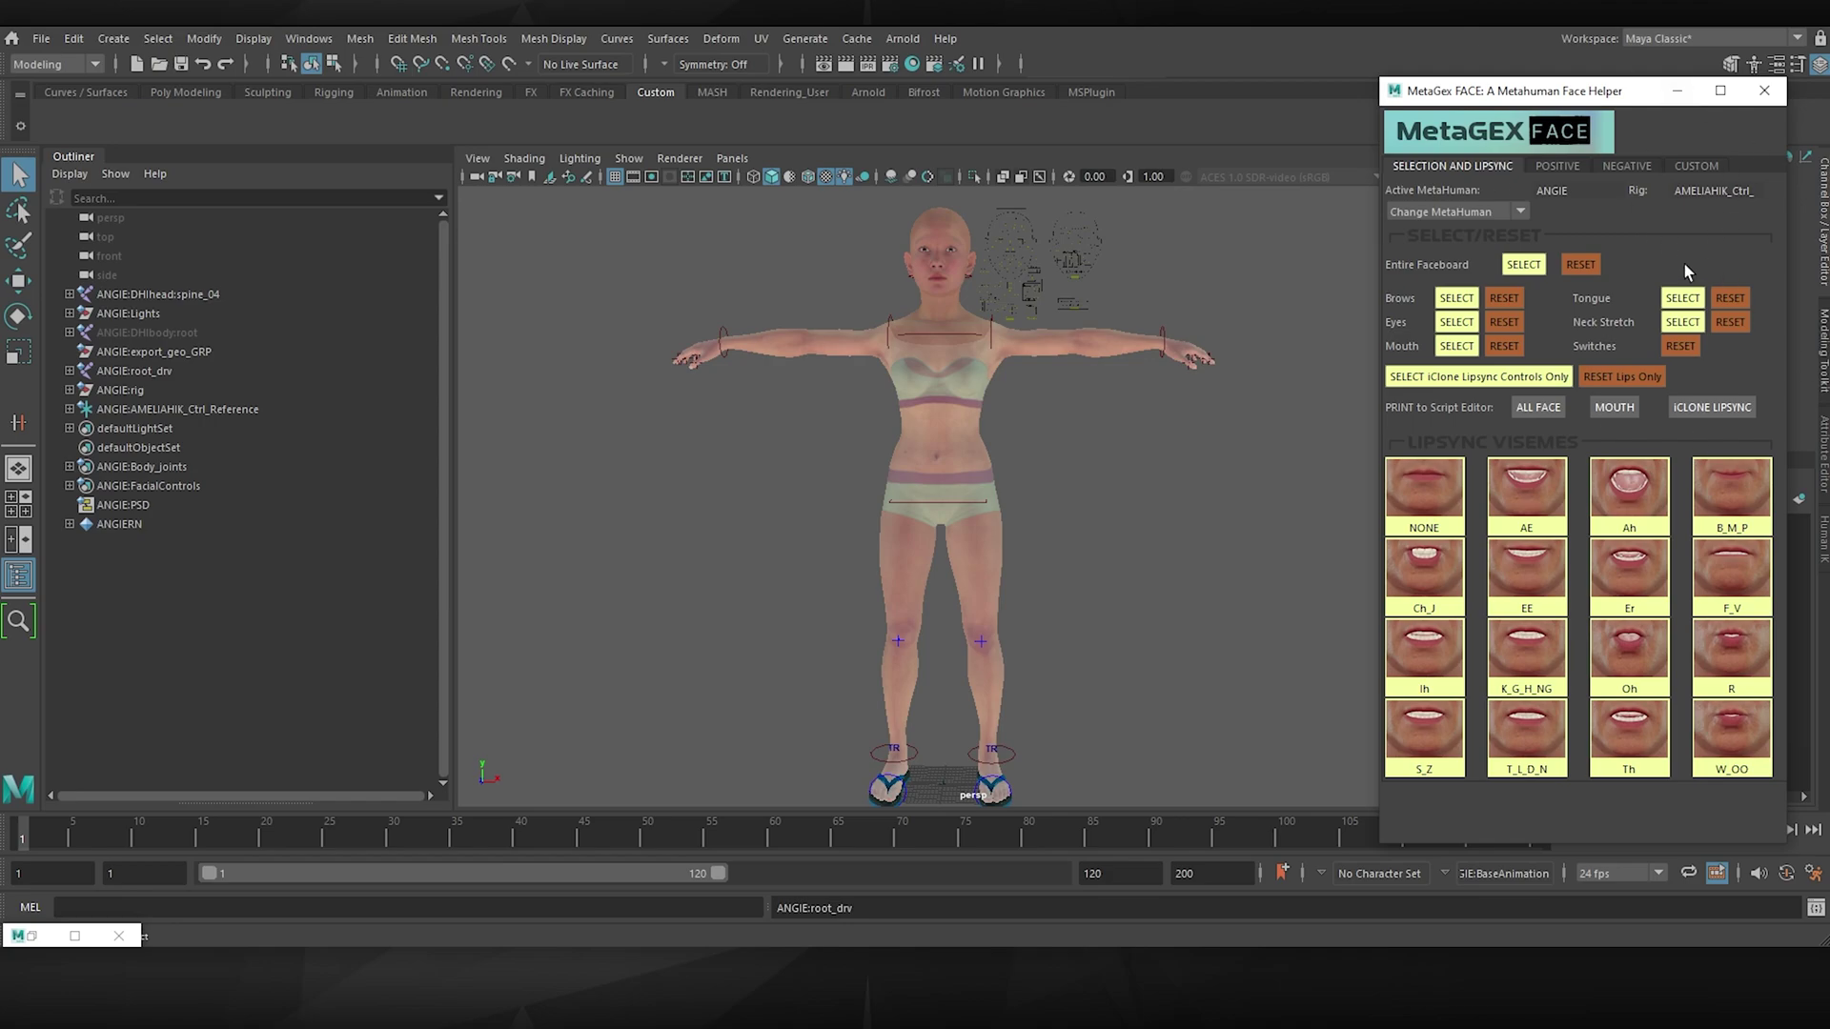
pyautogui.click(1500, 208)
pyautogui.click(1500, 208)
pyautogui.click(1525, 266)
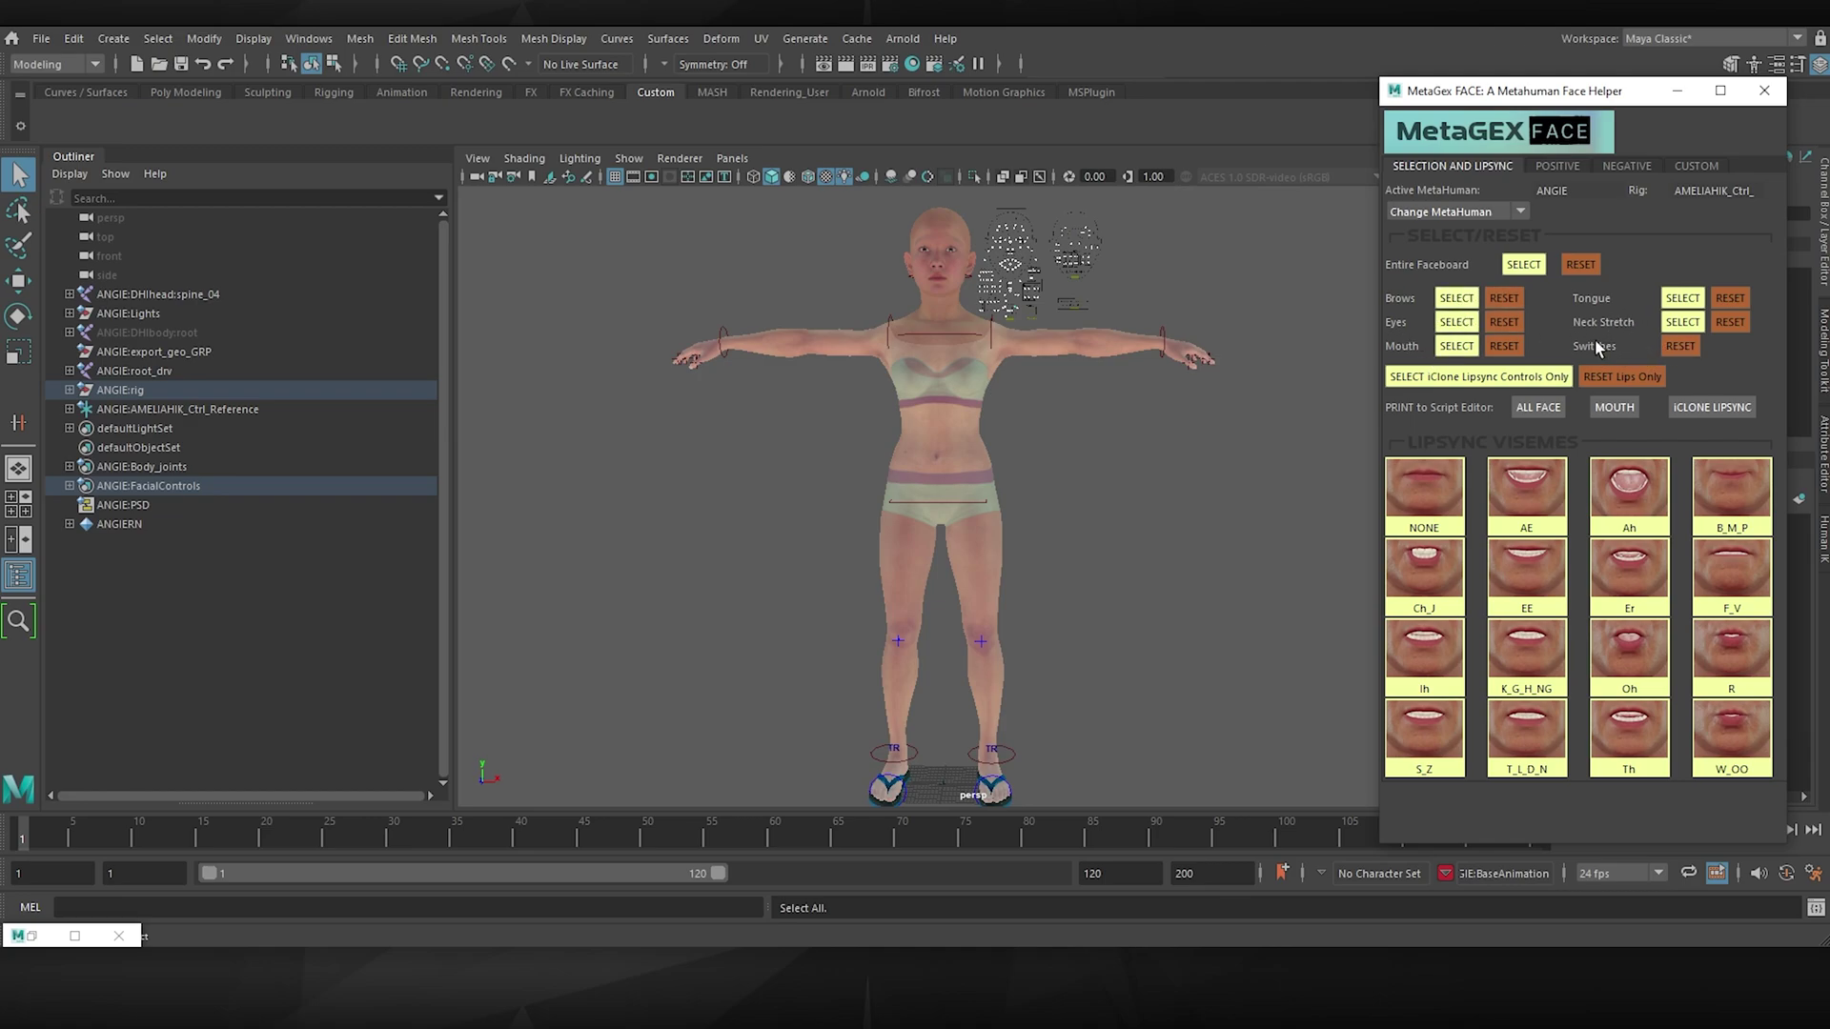
pyautogui.click(1268, 307)
# Zoom onto ANGIE's head and narrow the Outliner to widen the viewport.
pyautogui.scroll(4, 1022, 329)
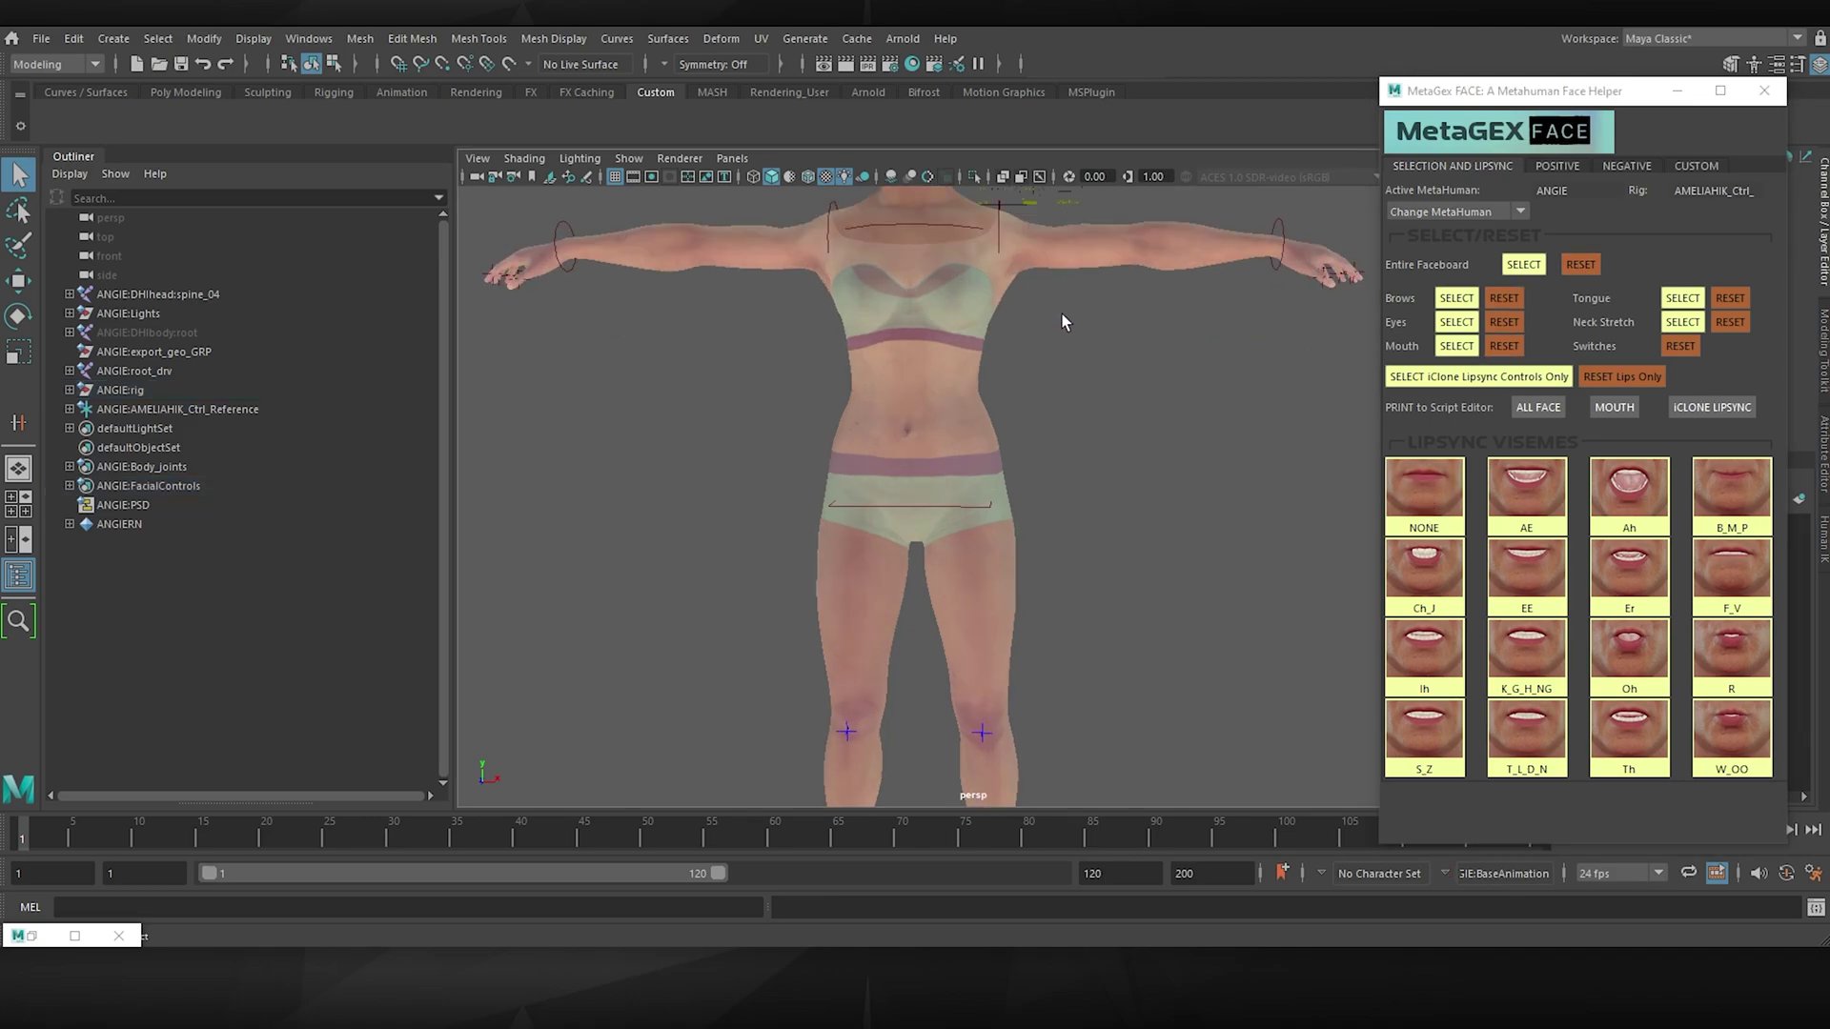
pyautogui.keyDown('alt'); pyautogui.moveTo(1061, 322); pyautogui.dragTo(1001, 642, button='middle'); pyautogui.keyUp('alt')
pyautogui.scroll(2, 1136, 516)
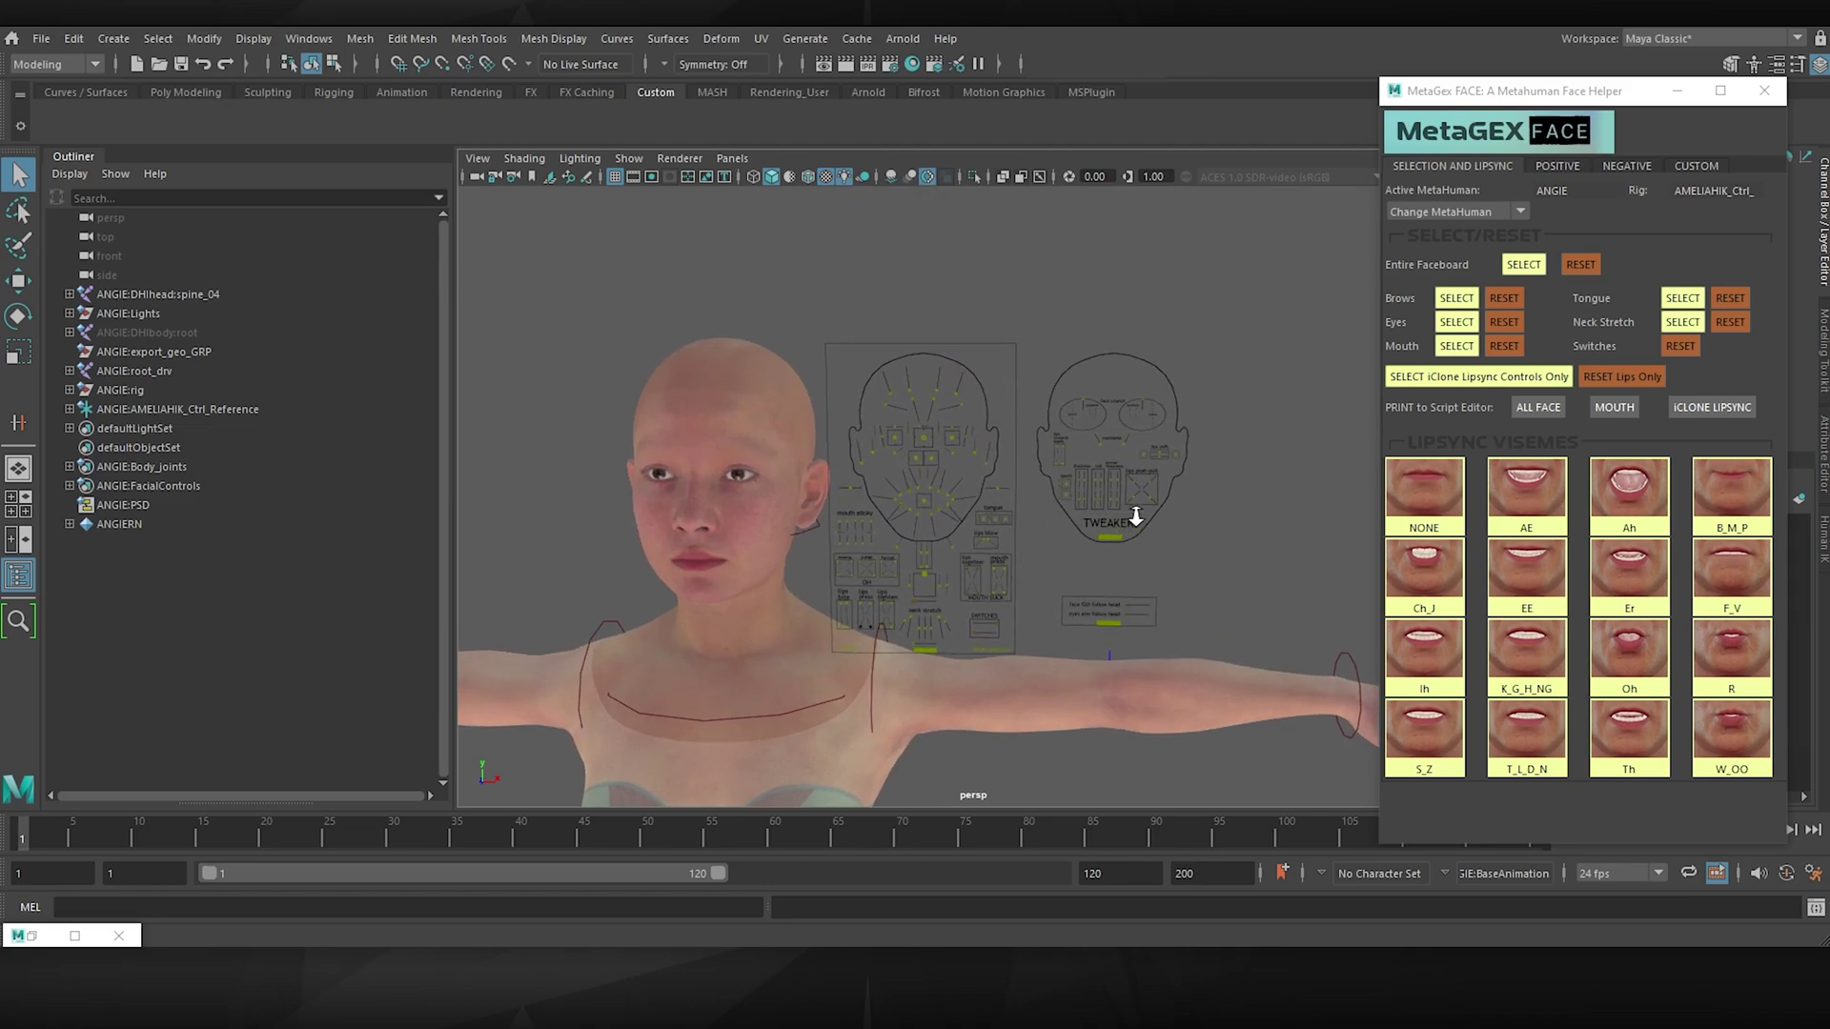
pyautogui.scroll(3, 1201, 510)
pyautogui.moveTo(453, 294); pyautogui.dragTo(288, 293)
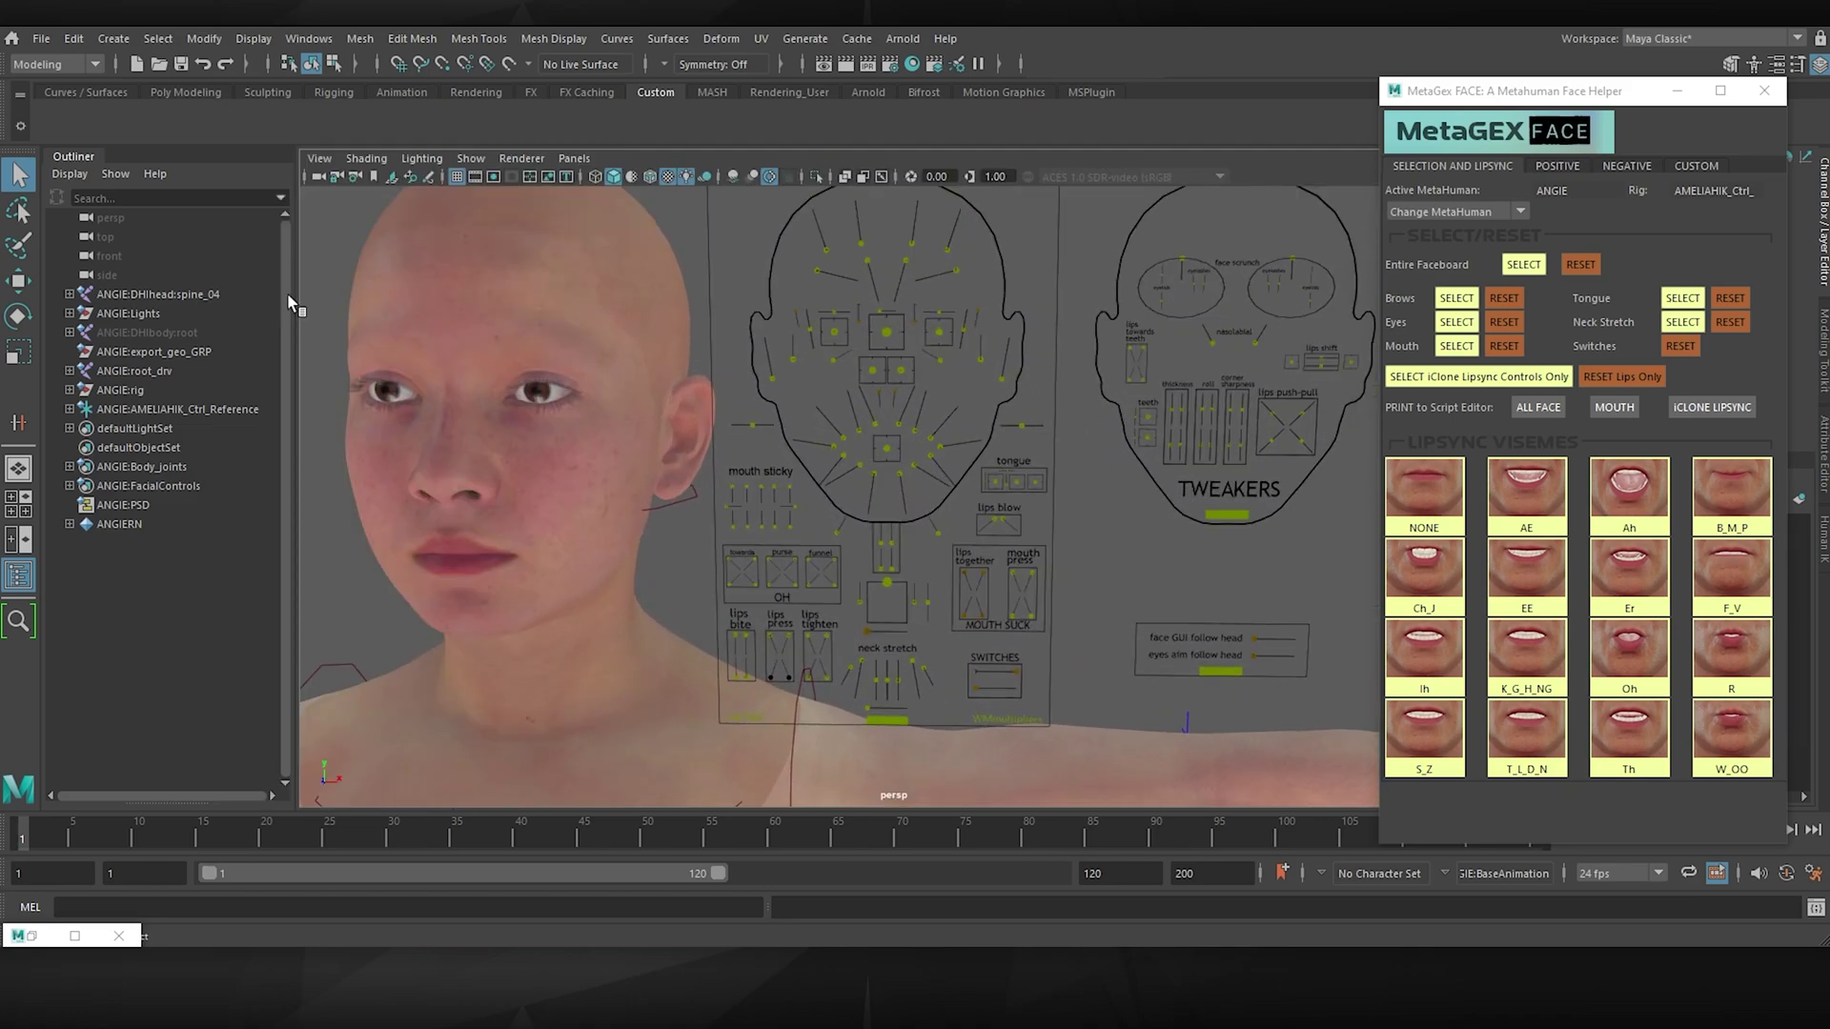
pyautogui.scroll(-3, 1067, 515)
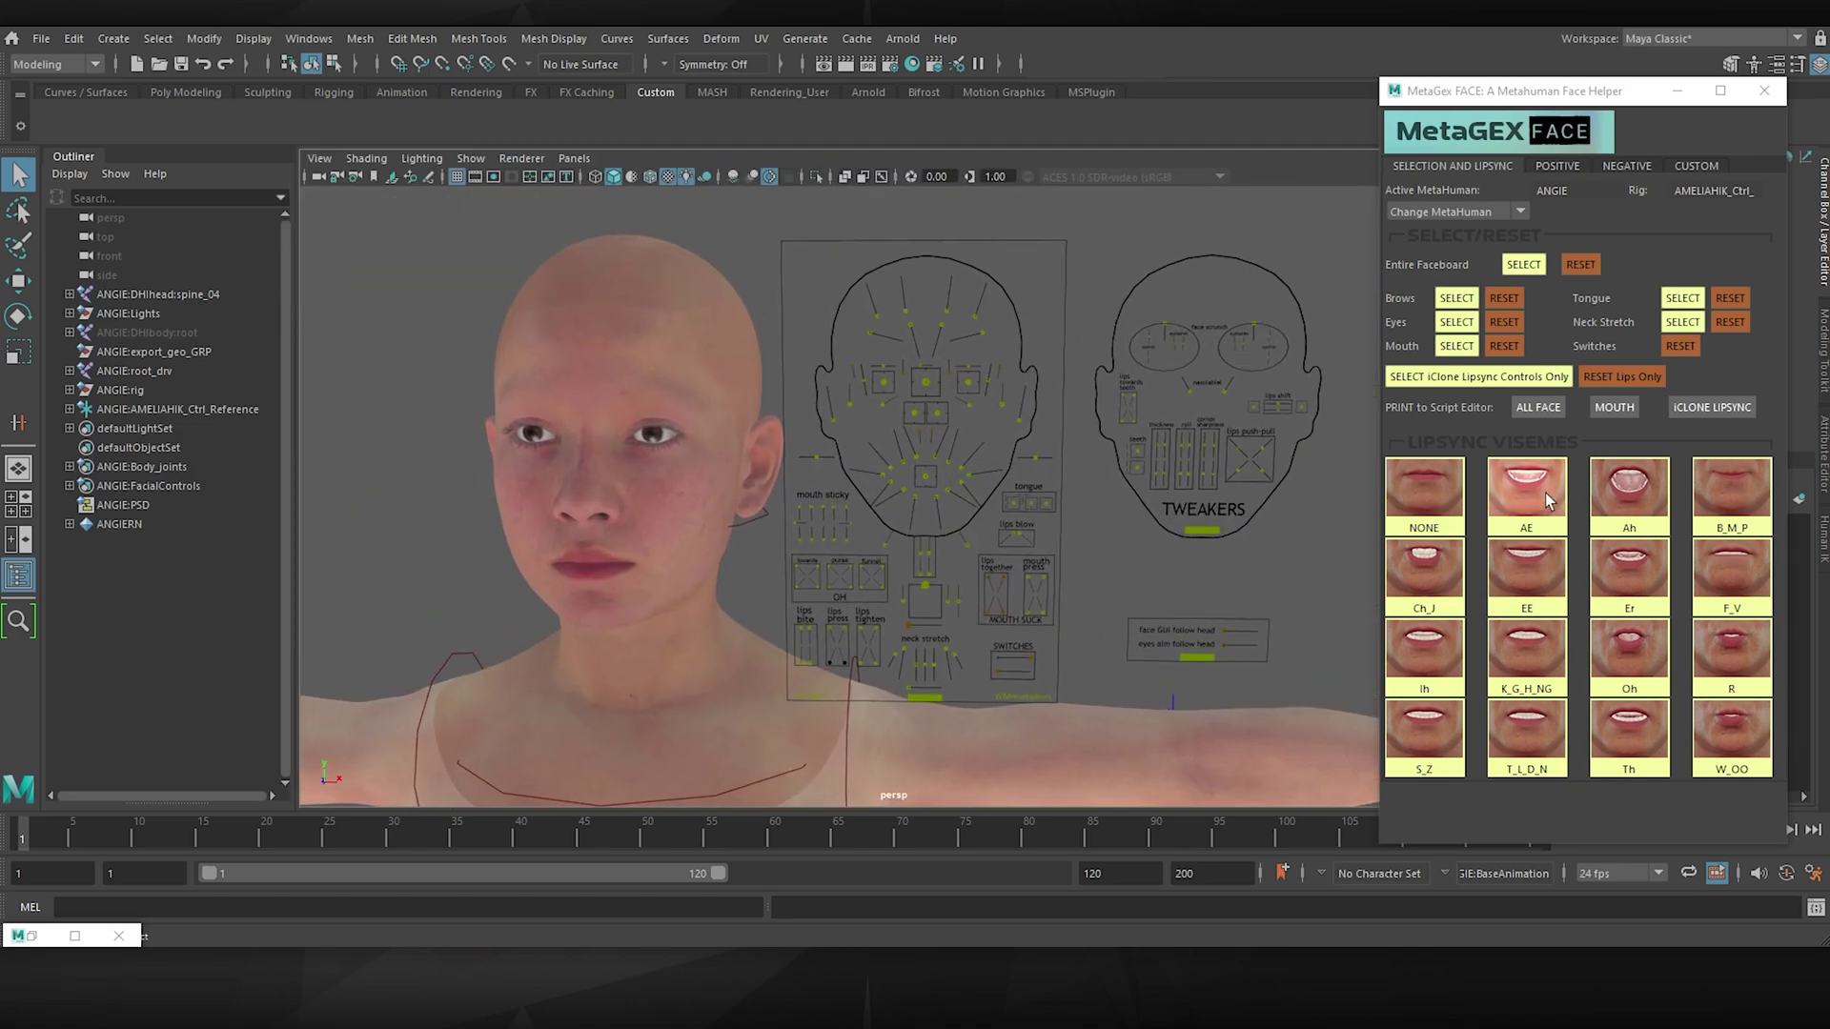
# Try the AE, Ah, Er, K_G_H_NG and T_L_D_N visemes, then return to NONE.
pyautogui.click(1546, 494)
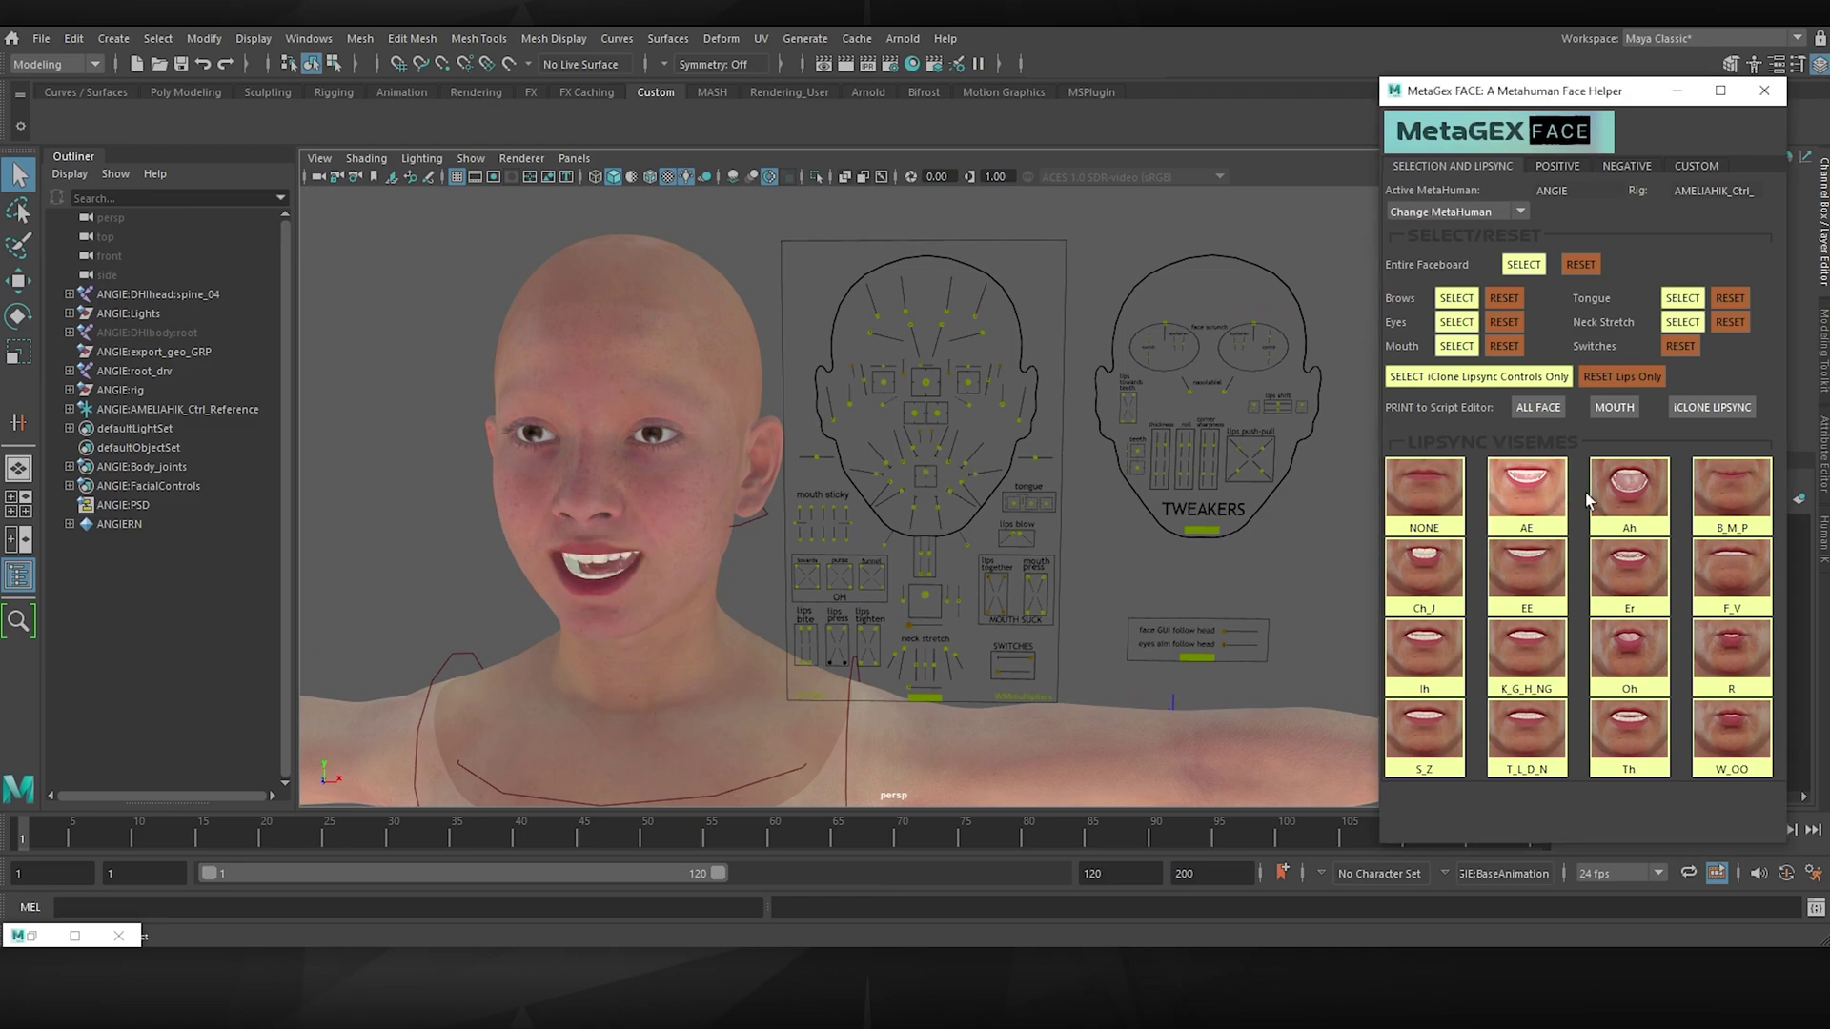
pyautogui.click(1647, 494)
pyautogui.click(1618, 570)
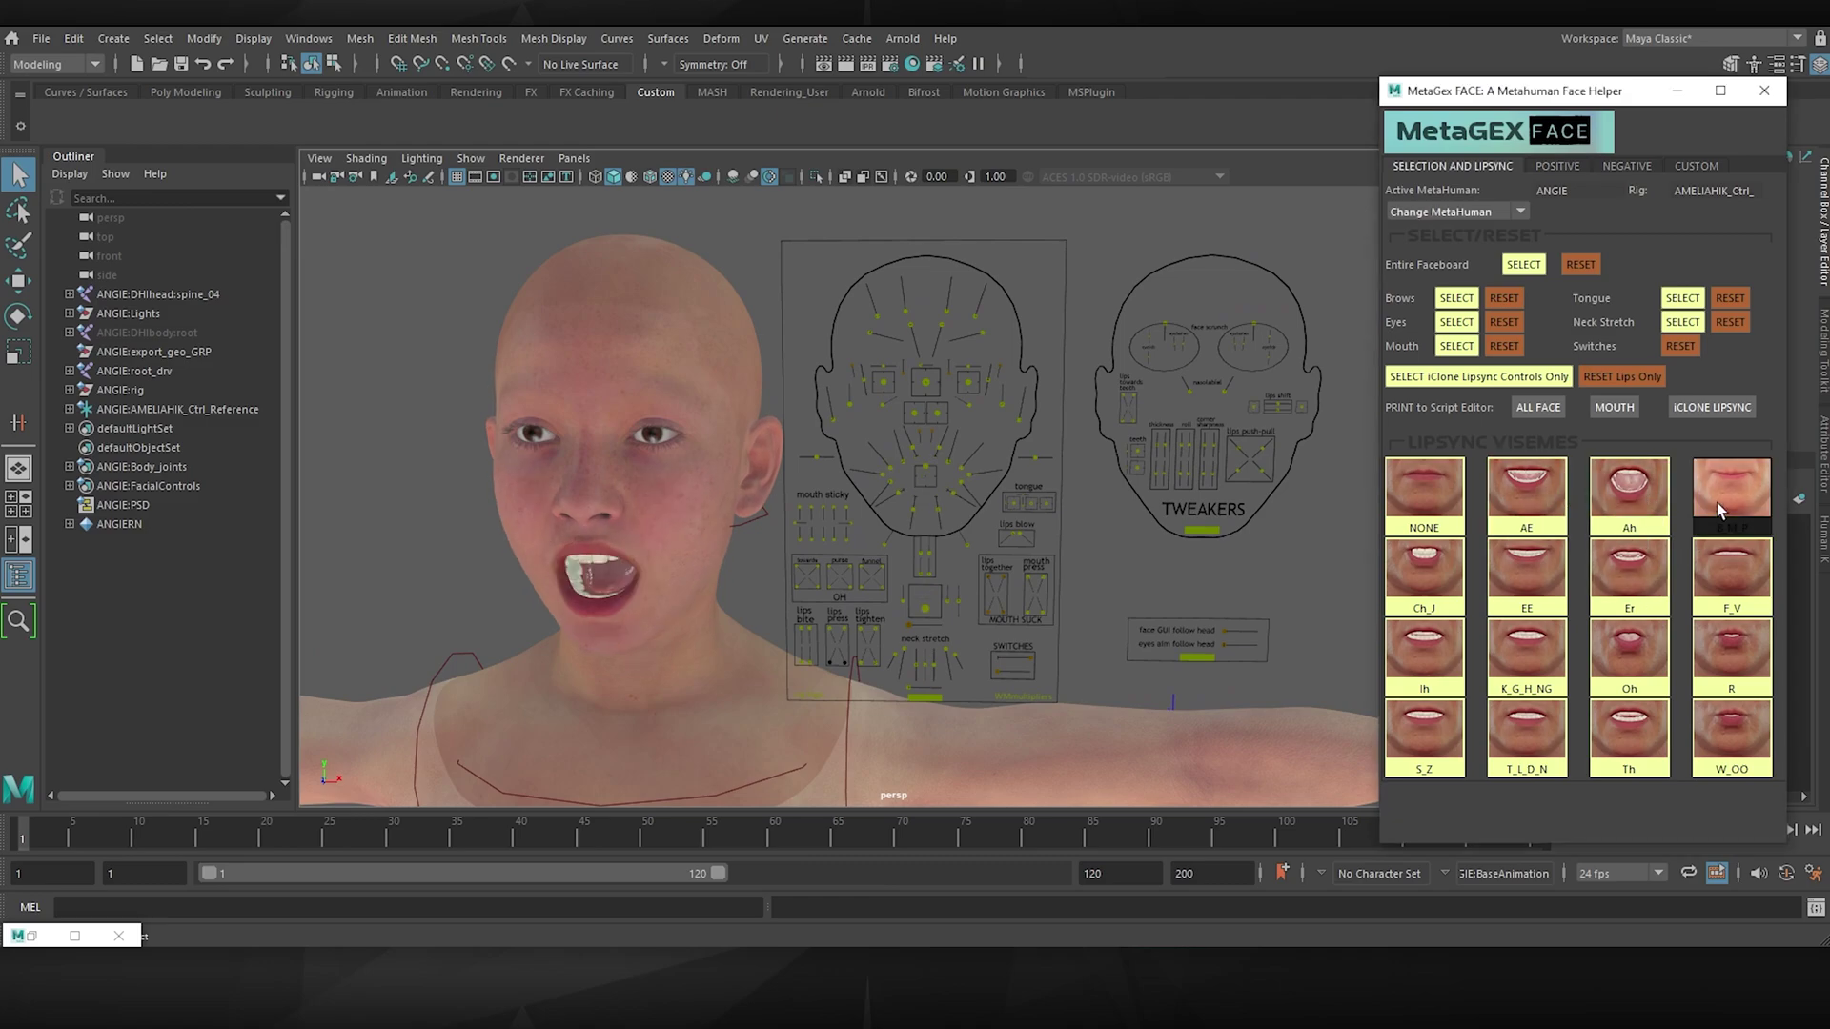
pyautogui.click(1539, 654)
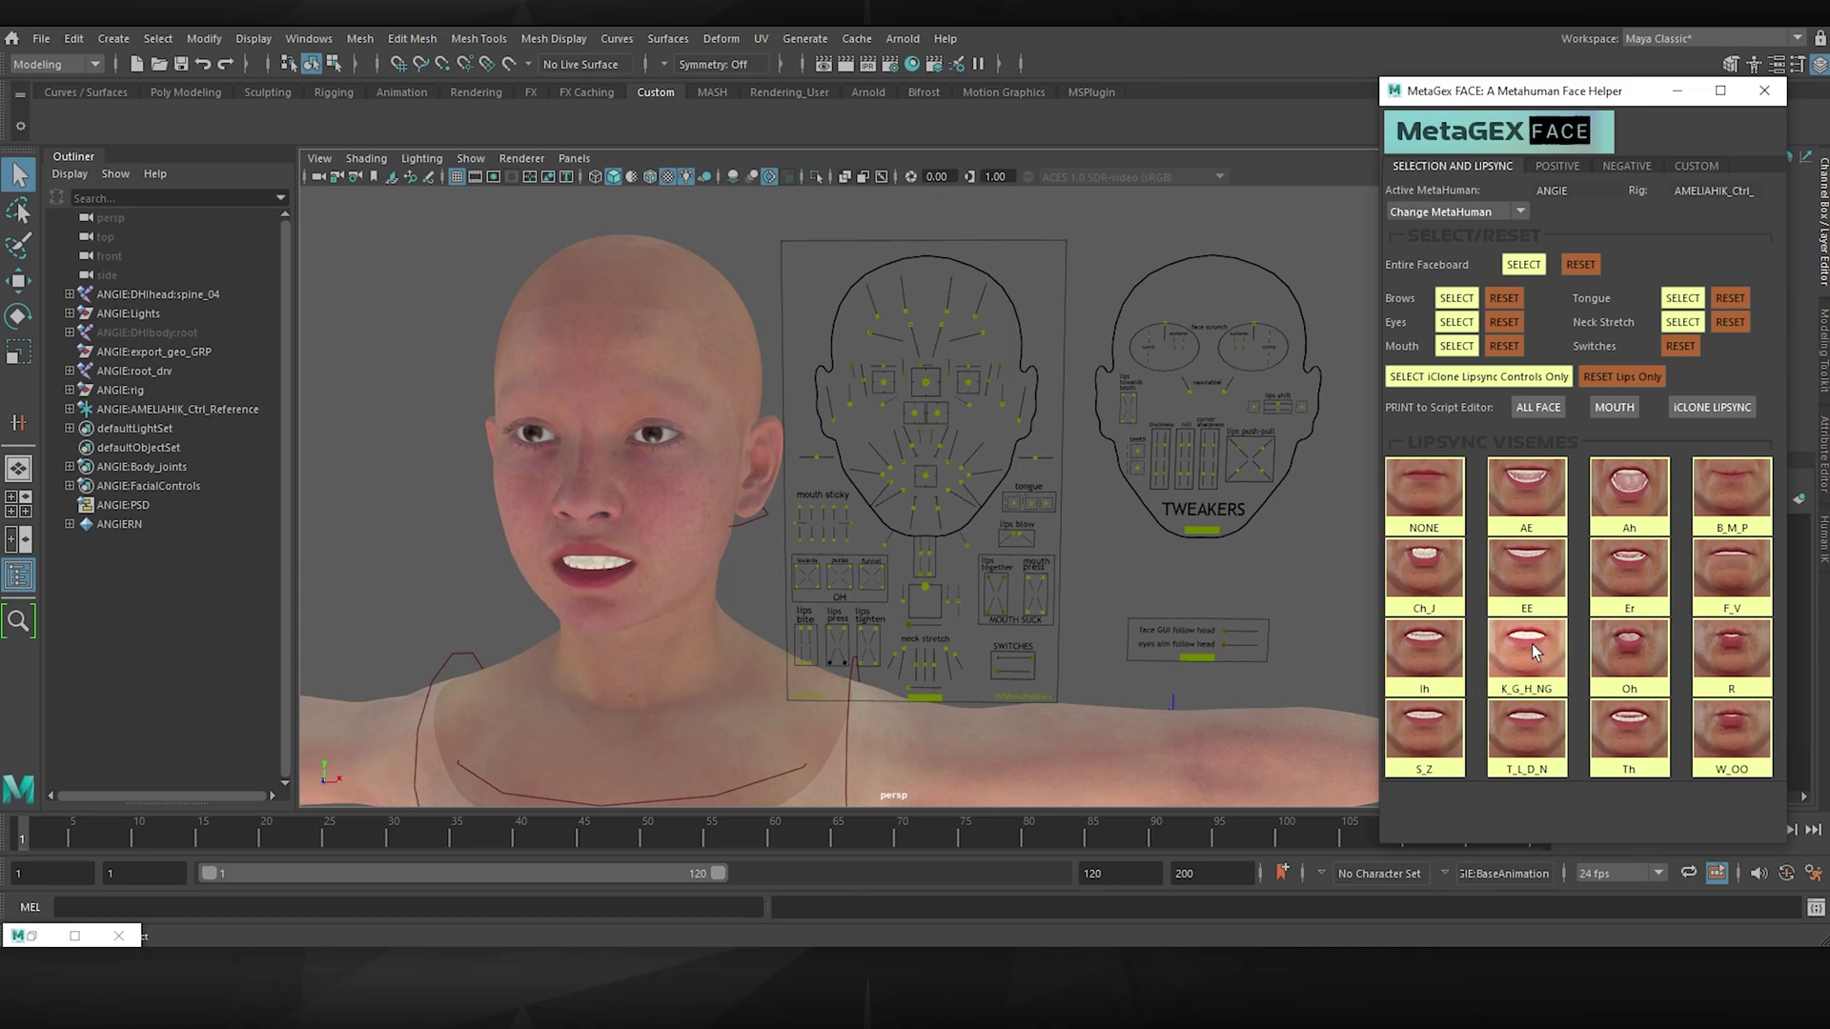
pyautogui.click(1527, 736)
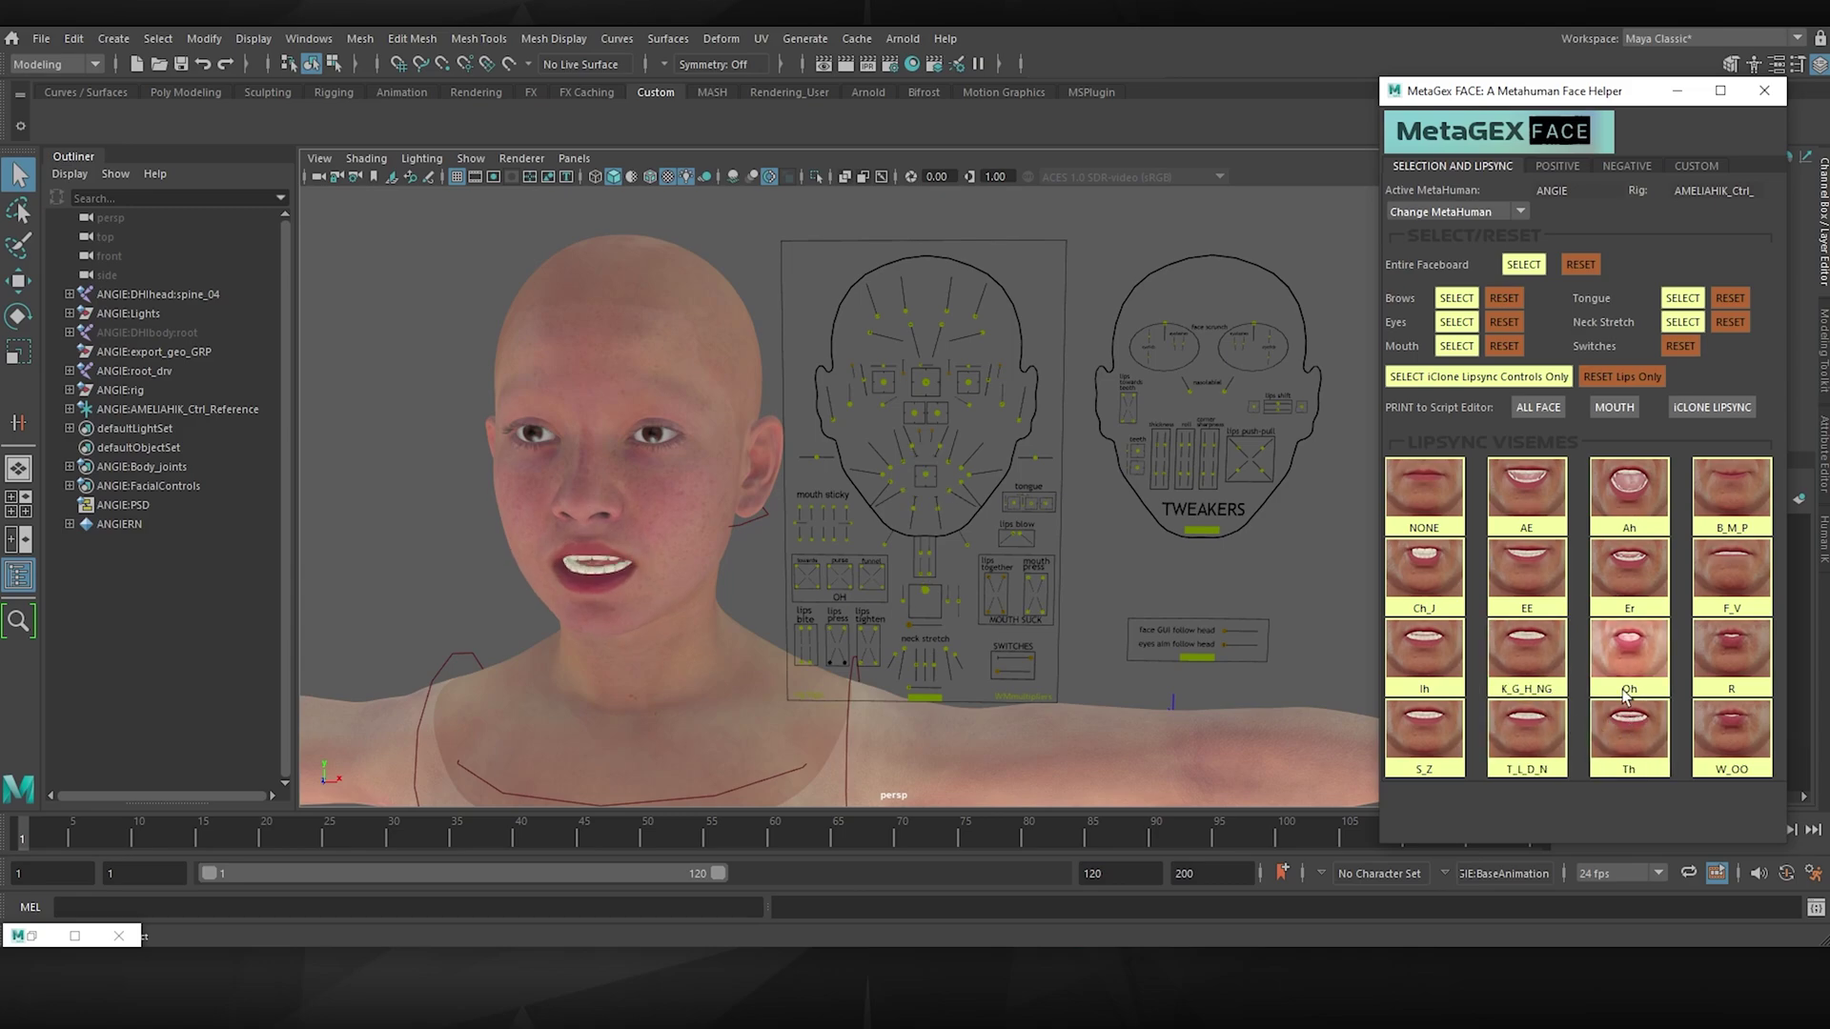
pyautogui.click(1441, 469)
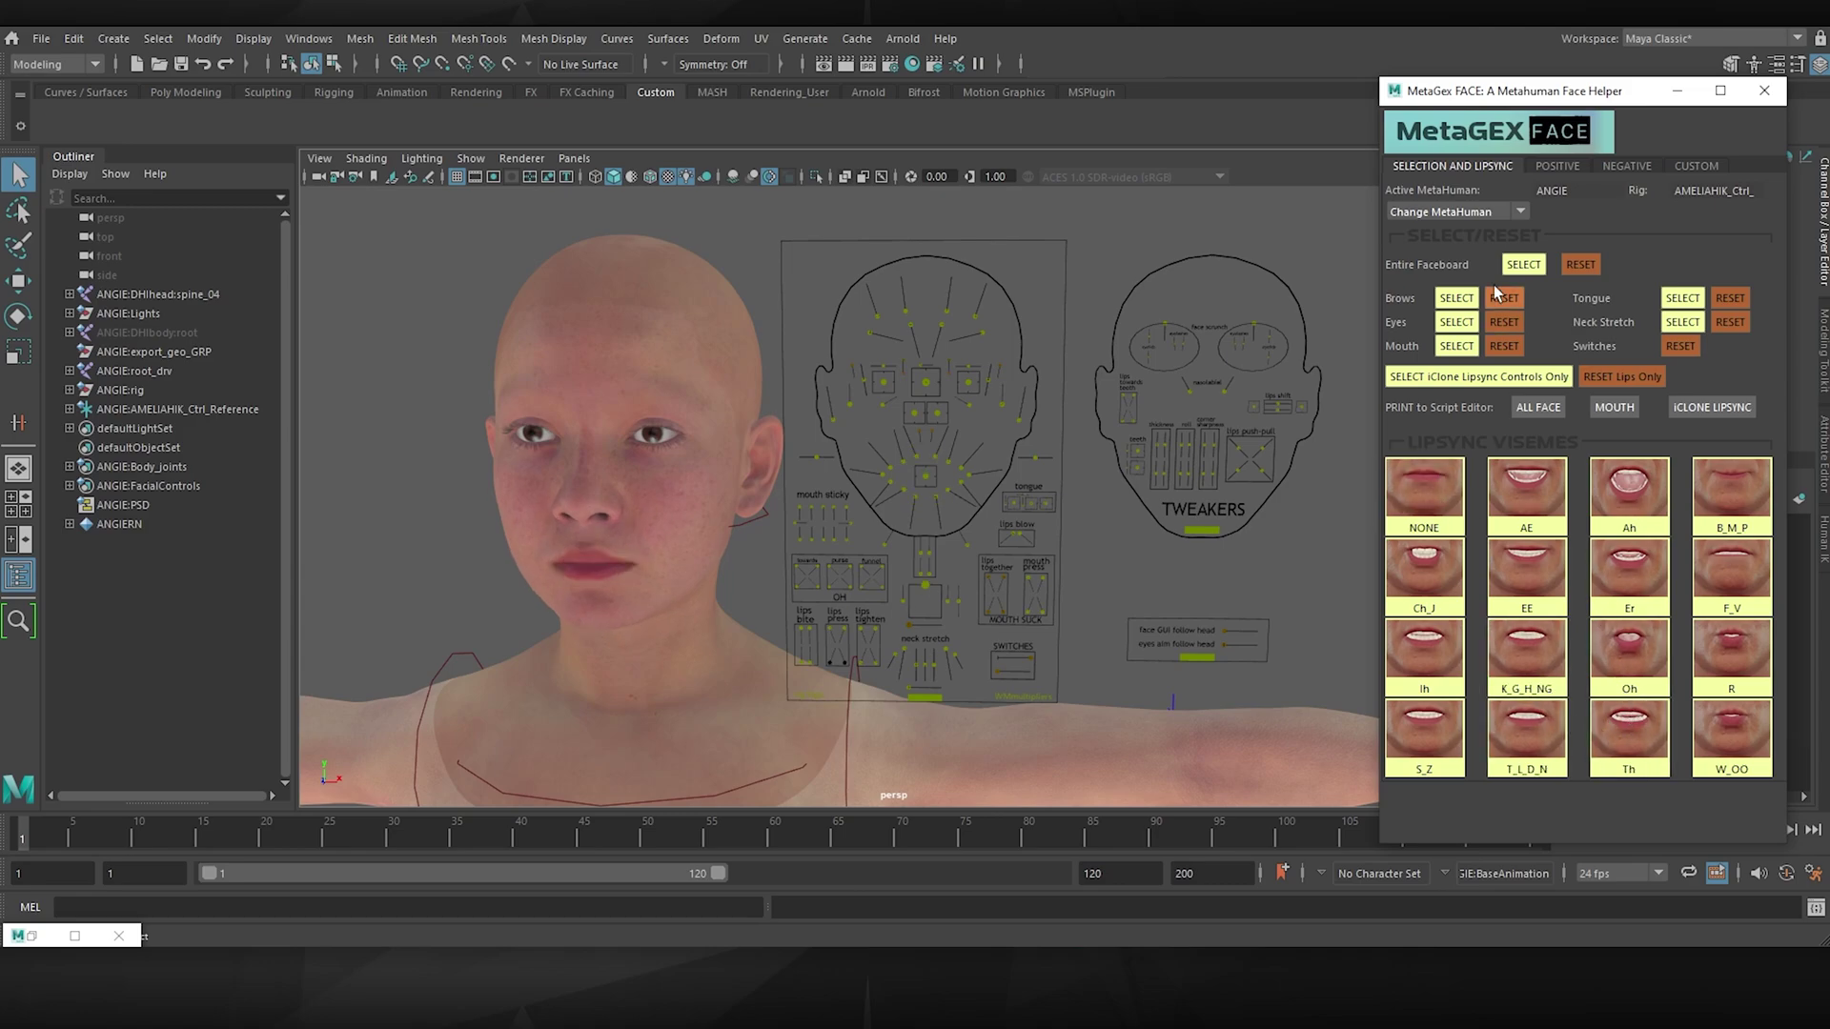
# Apply the positive presets HAPPY 3, HAPPY 4, REALLY? and SURPRISE 2 while framing the face.
pyautogui.click(1557, 167)
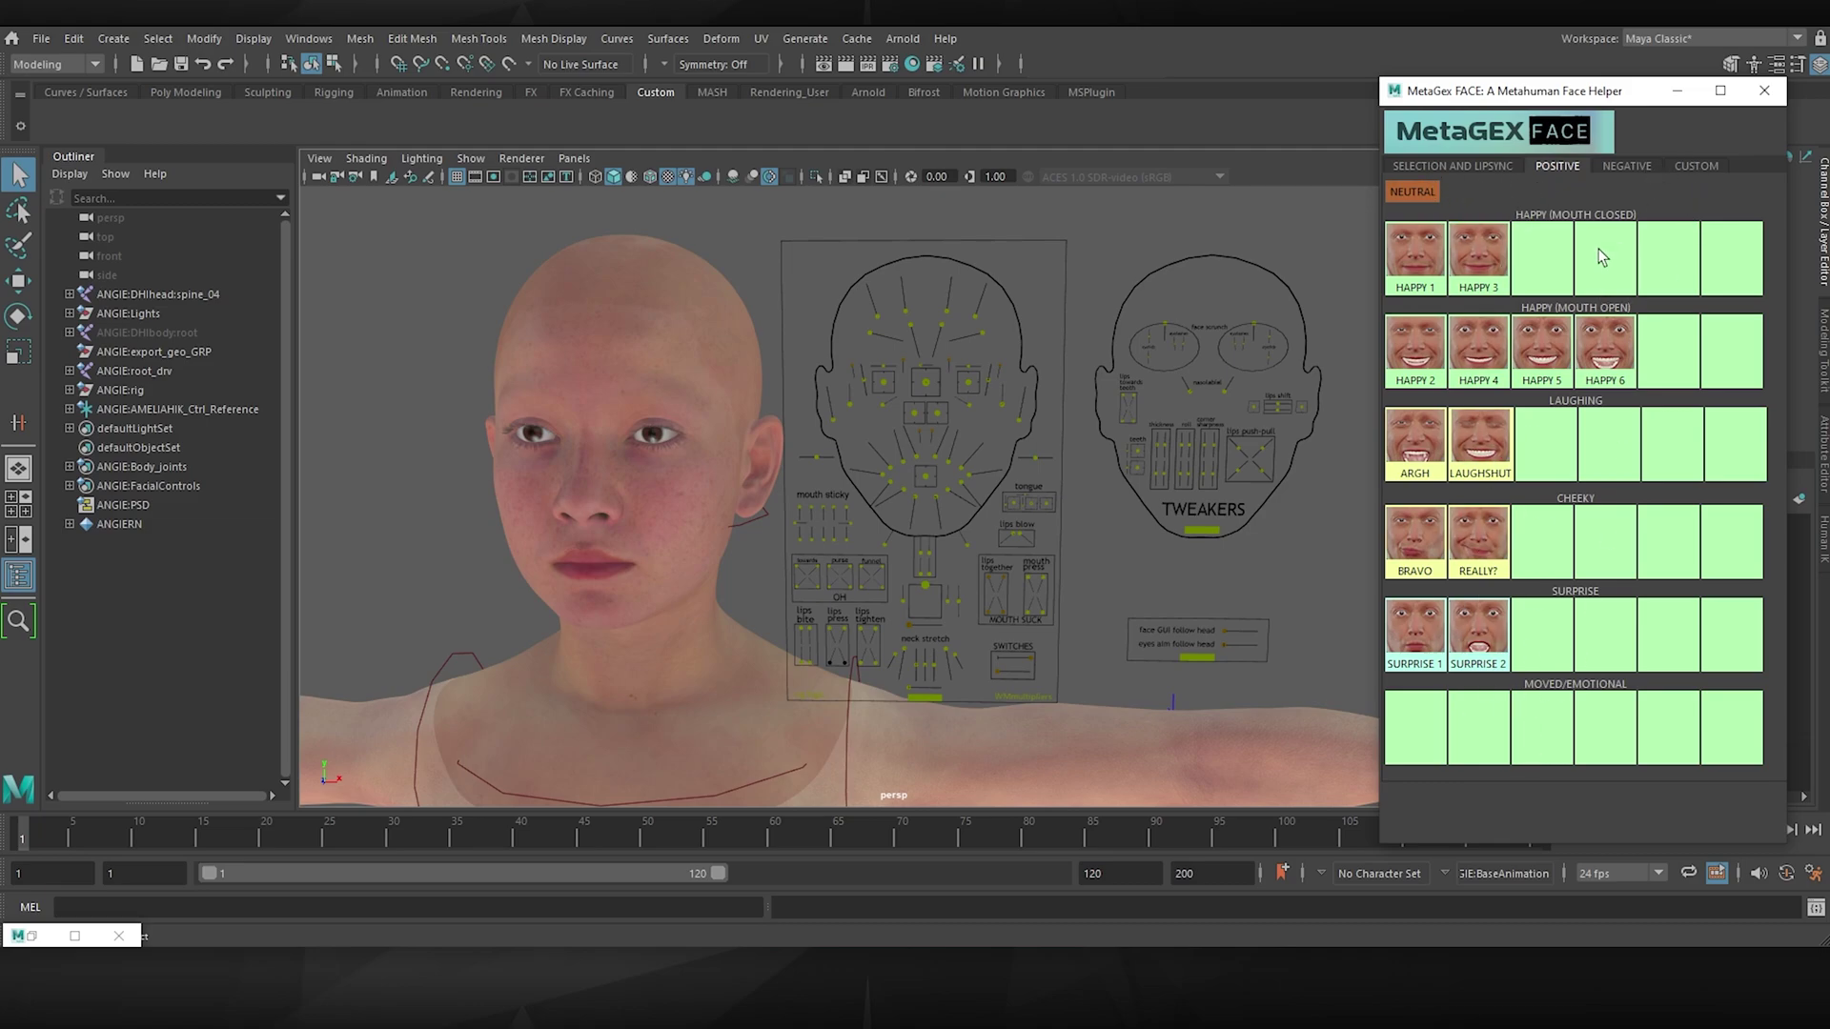
pyautogui.click(1475, 266)
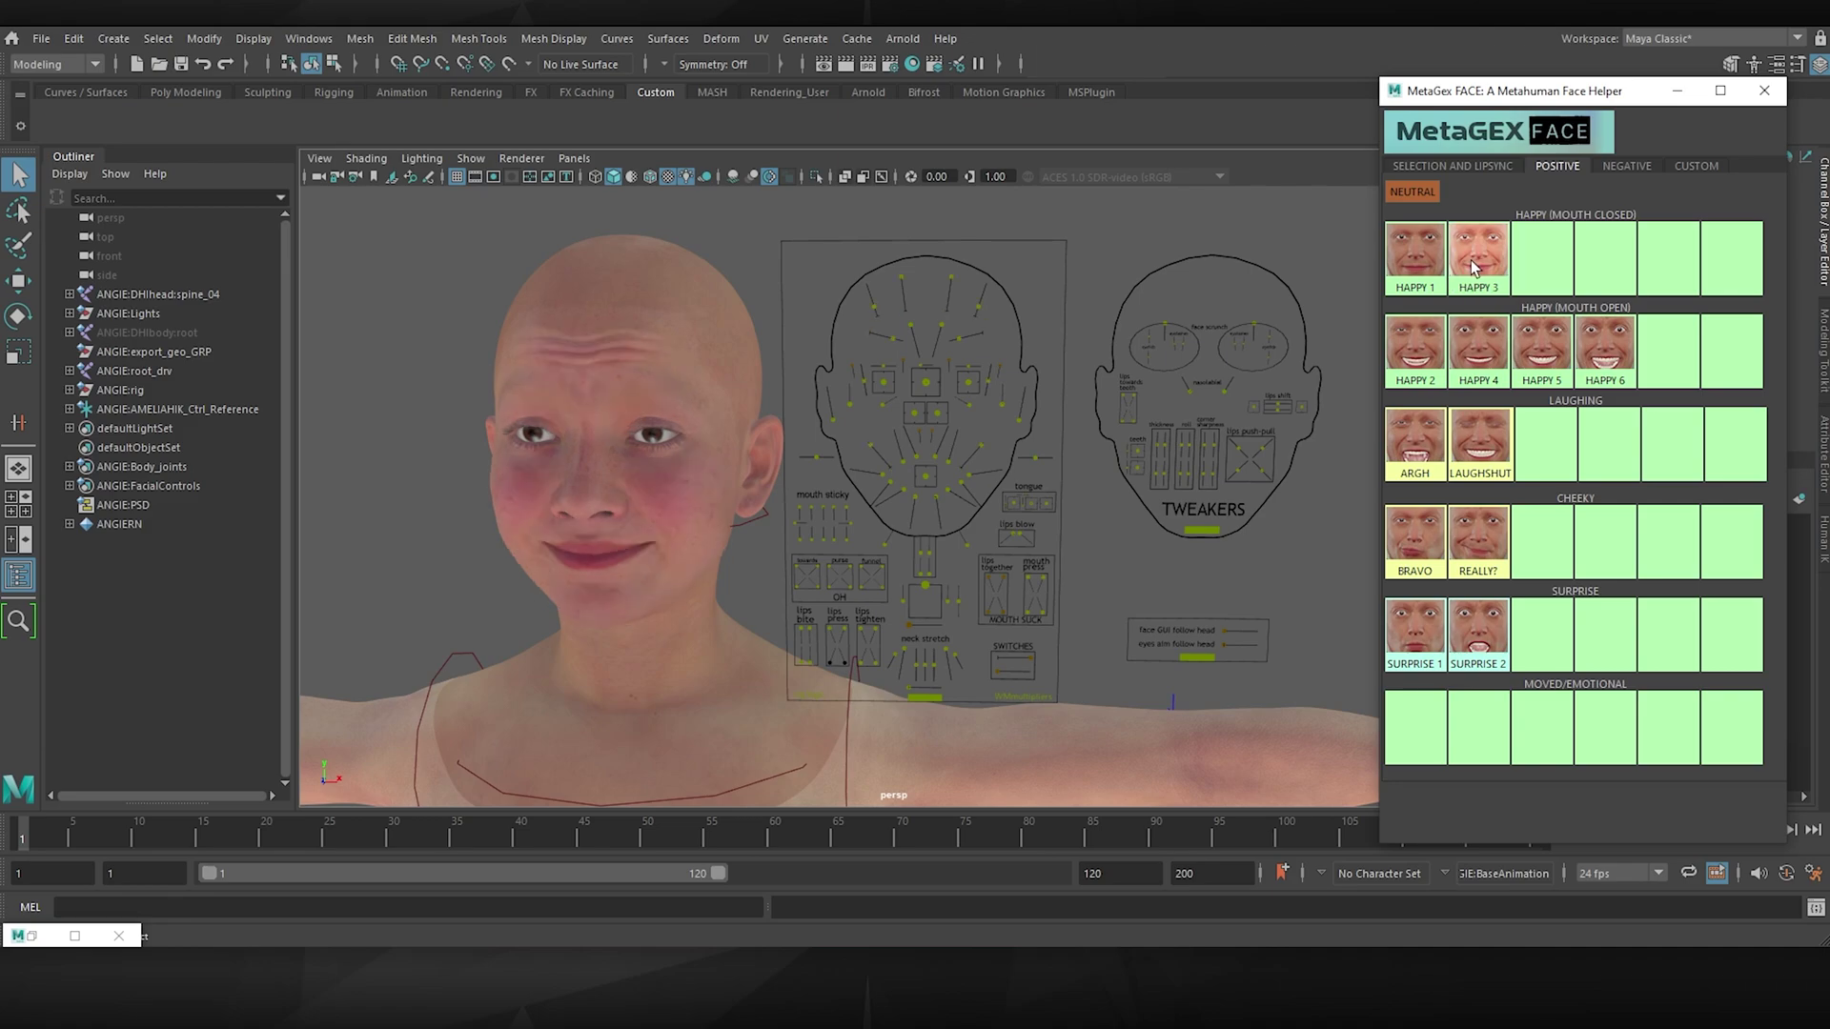
pyautogui.click(1465, 348)
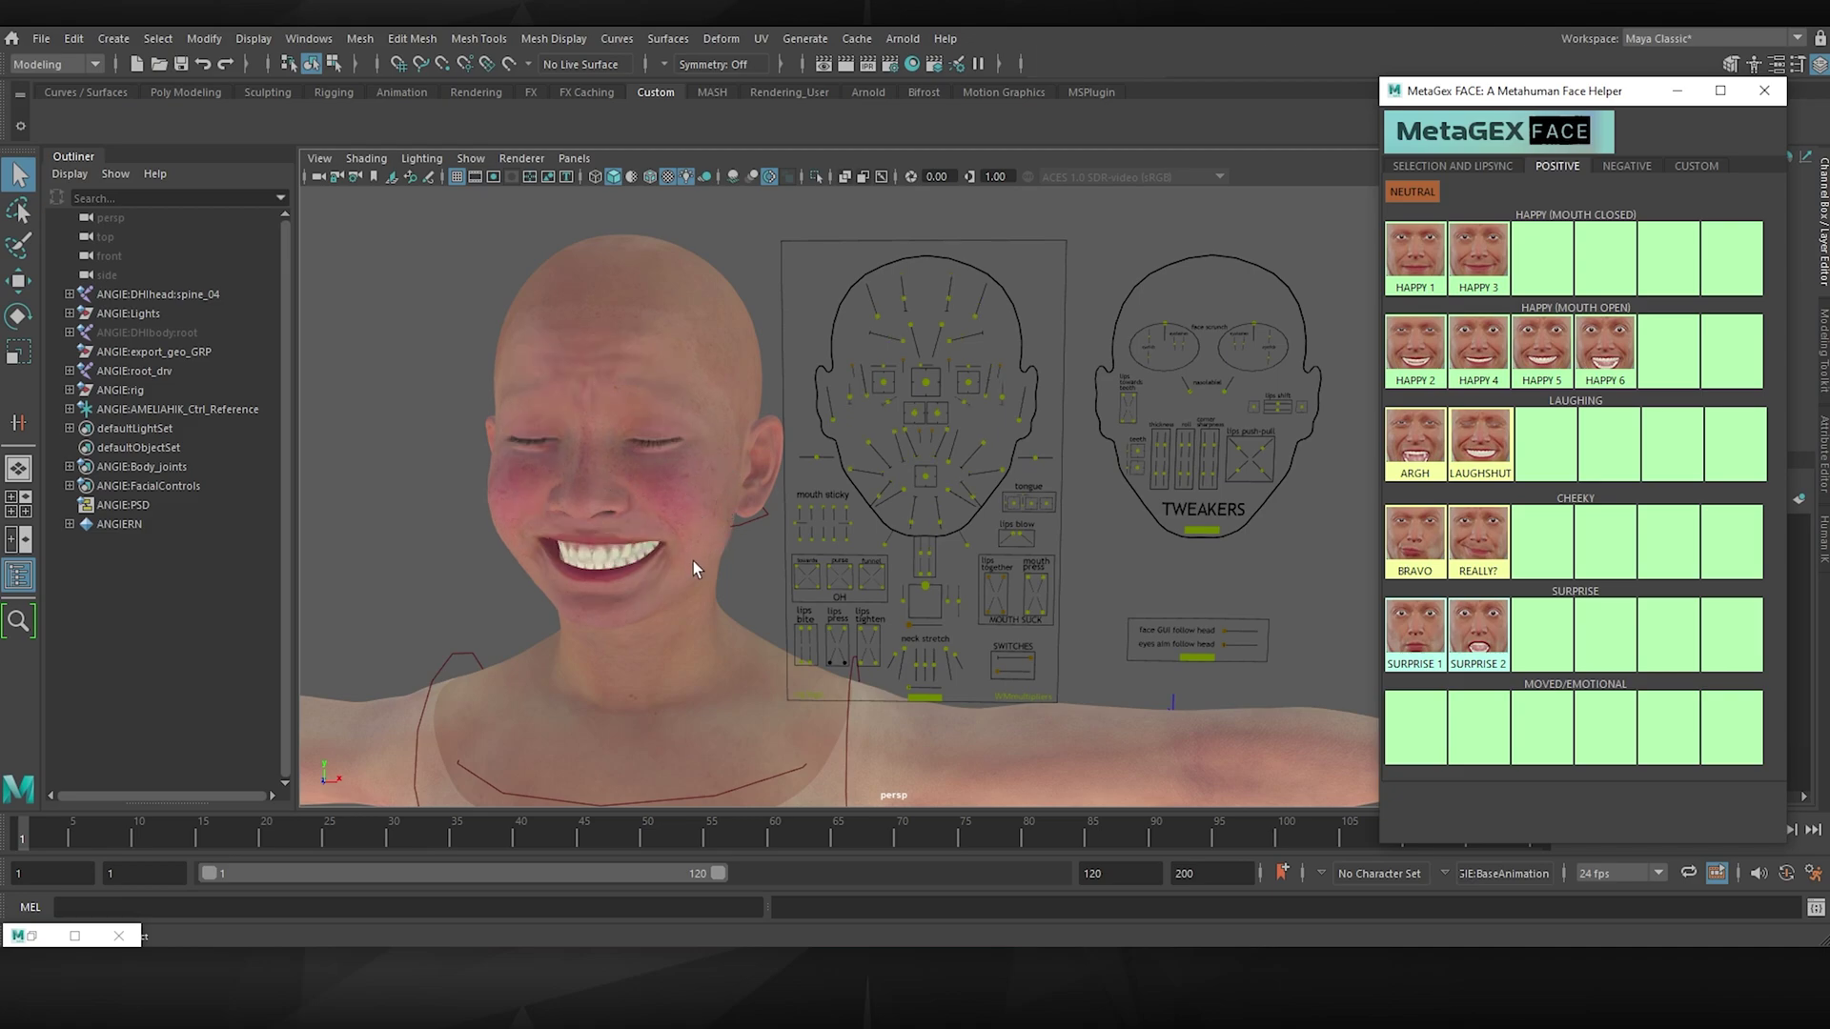
pyautogui.keyDown('alt'); pyautogui.moveTo(694, 560); pyautogui.dragTo(1004, 566, button='right'); pyautogui.keyUp('alt')
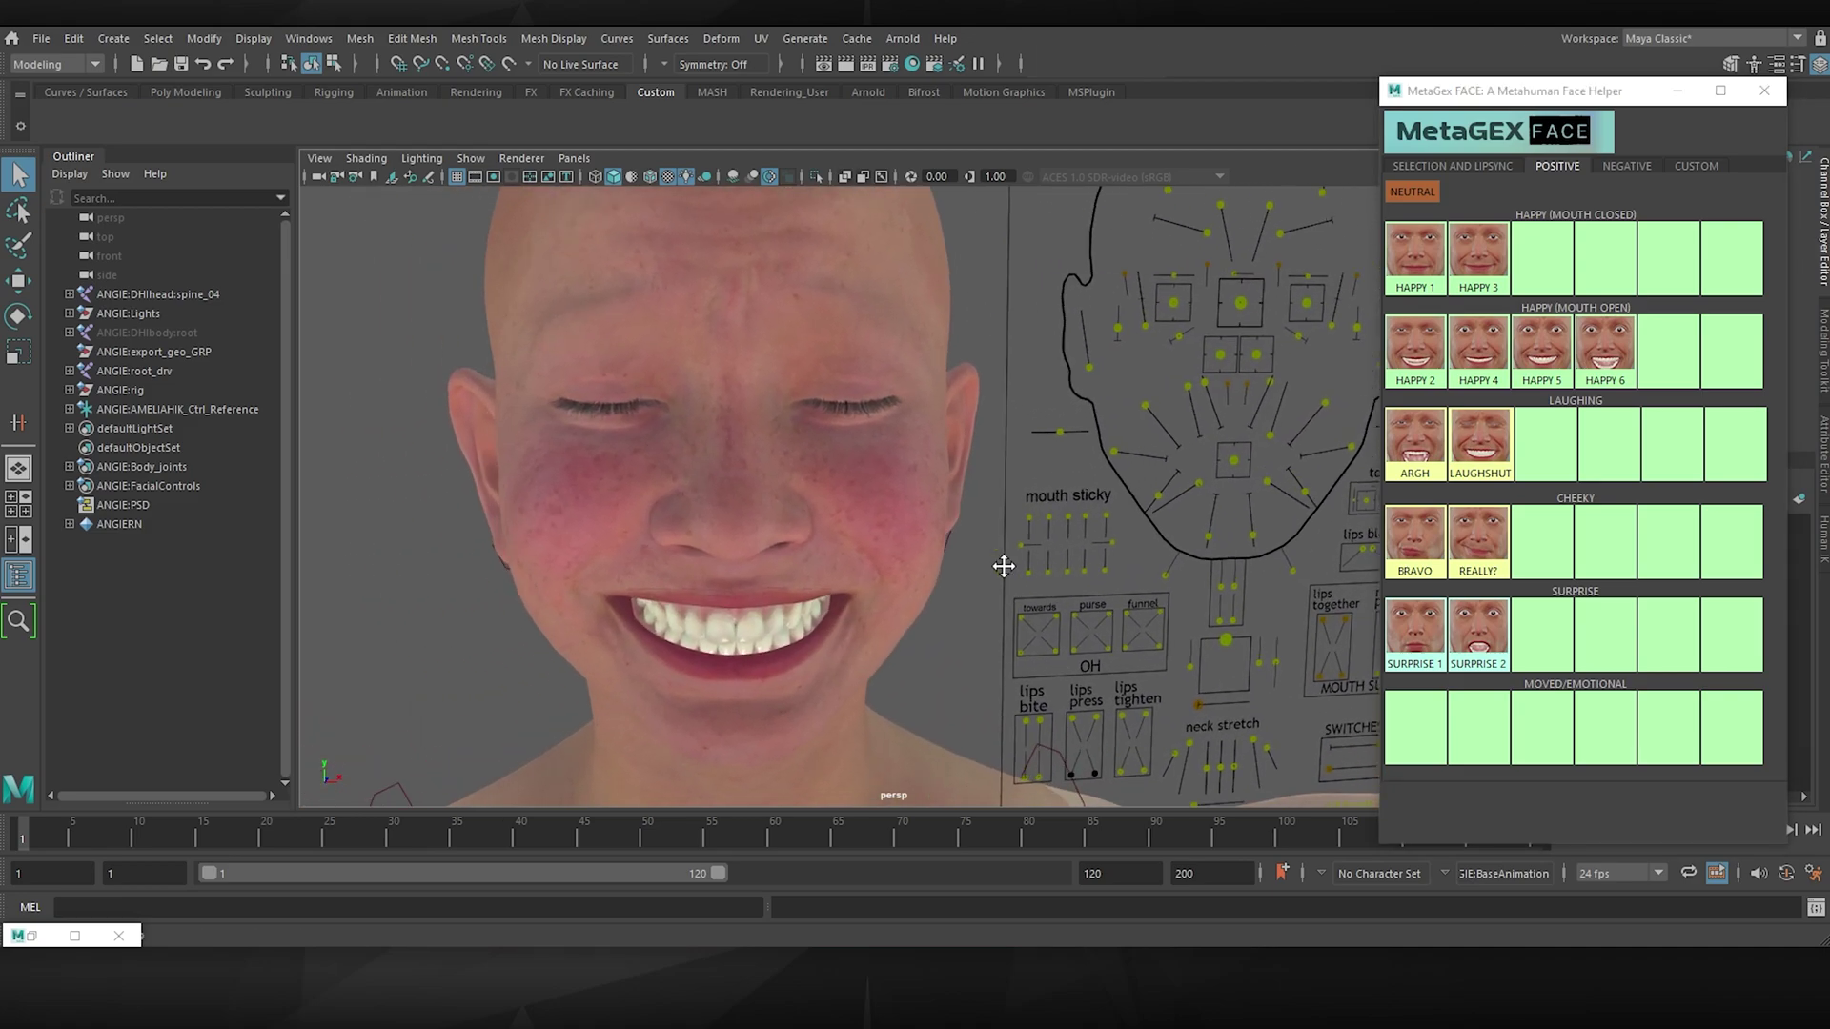
pyautogui.keyDown('alt'); pyautogui.moveTo(1003, 567); pyautogui.dragTo(926, 580); pyautogui.keyUp('alt')
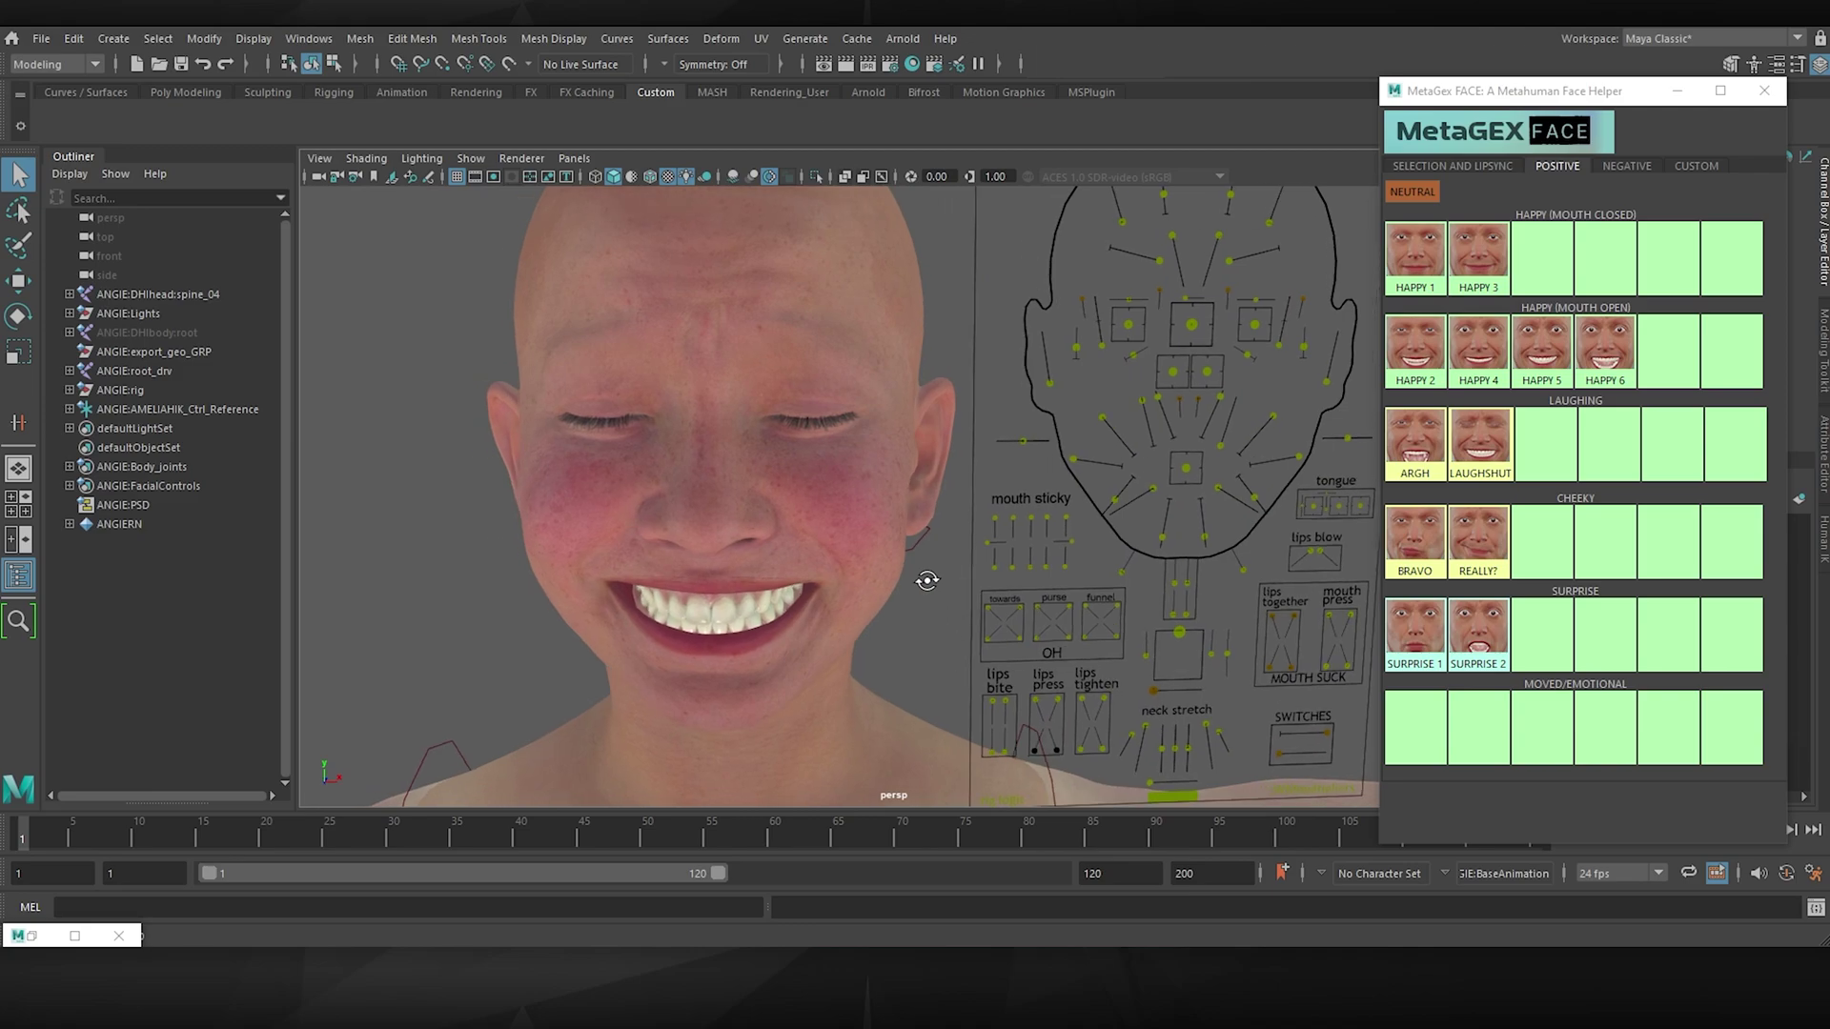
pyautogui.click(1476, 545)
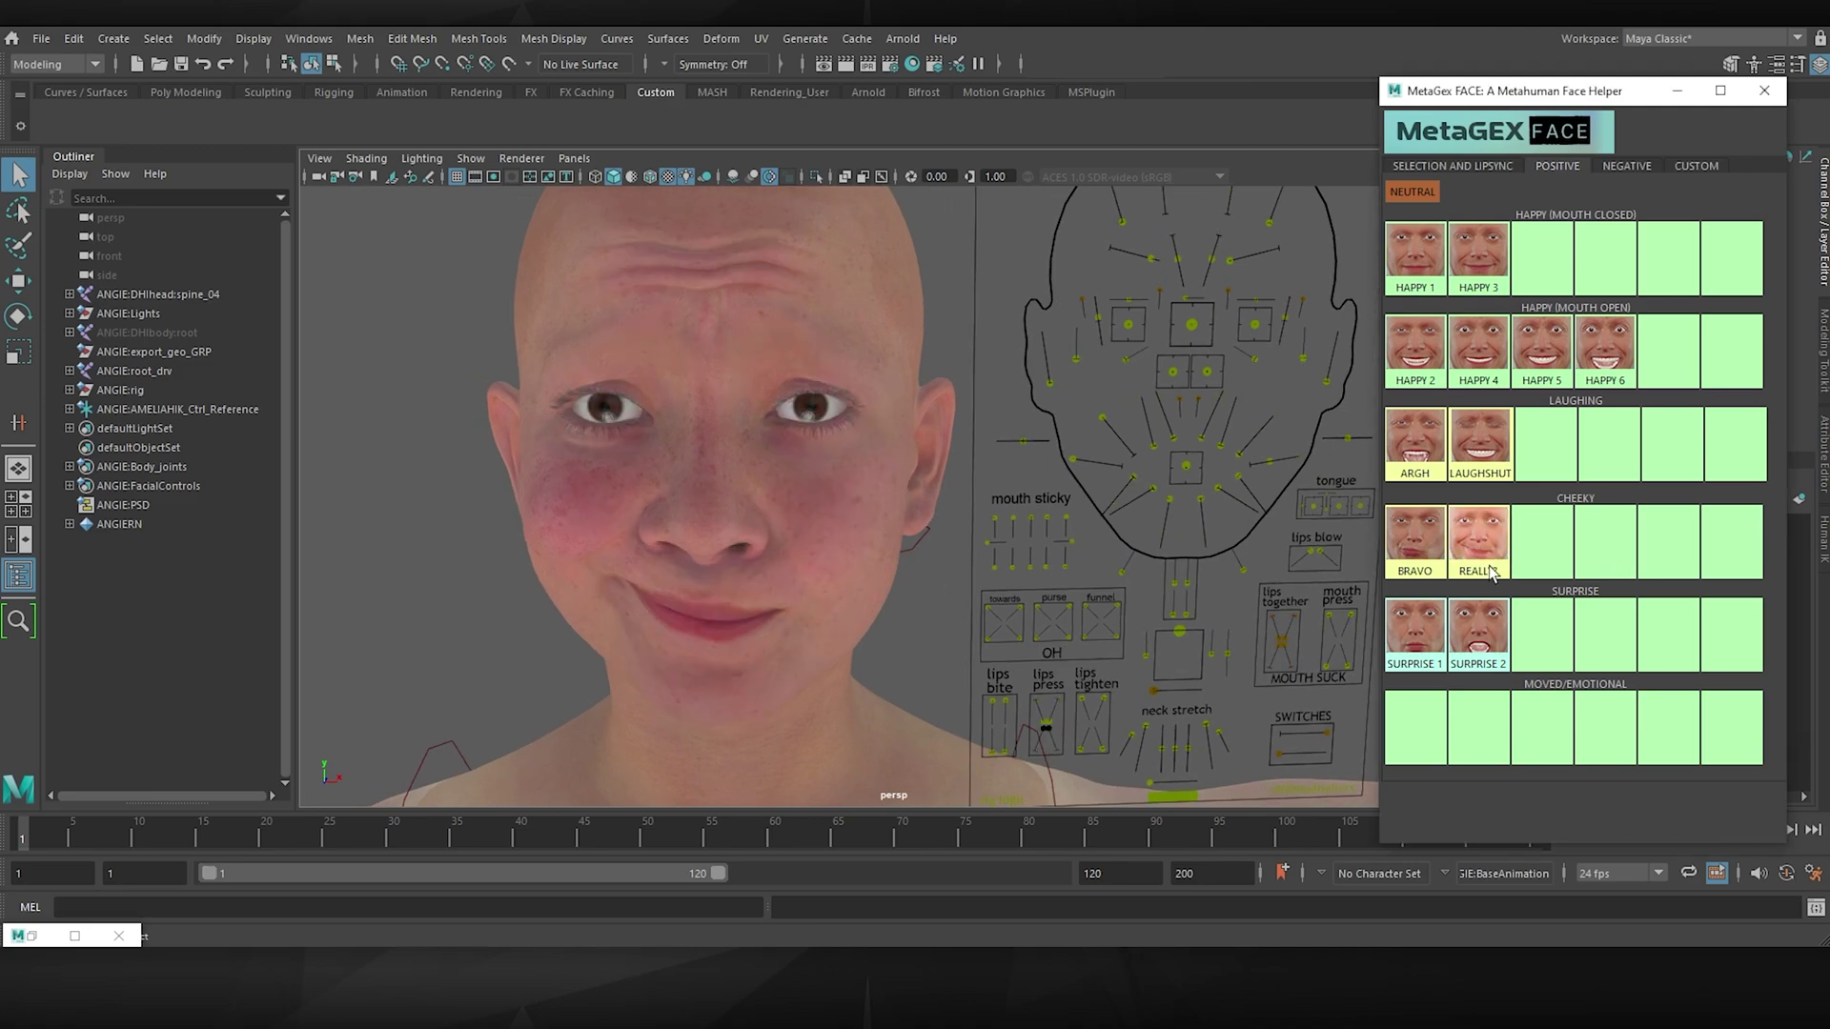
pyautogui.click(1479, 631)
# Apply the negative presets FEAR 2, OOF, ANGRY and finally WTF.
pyautogui.click(1620, 167)
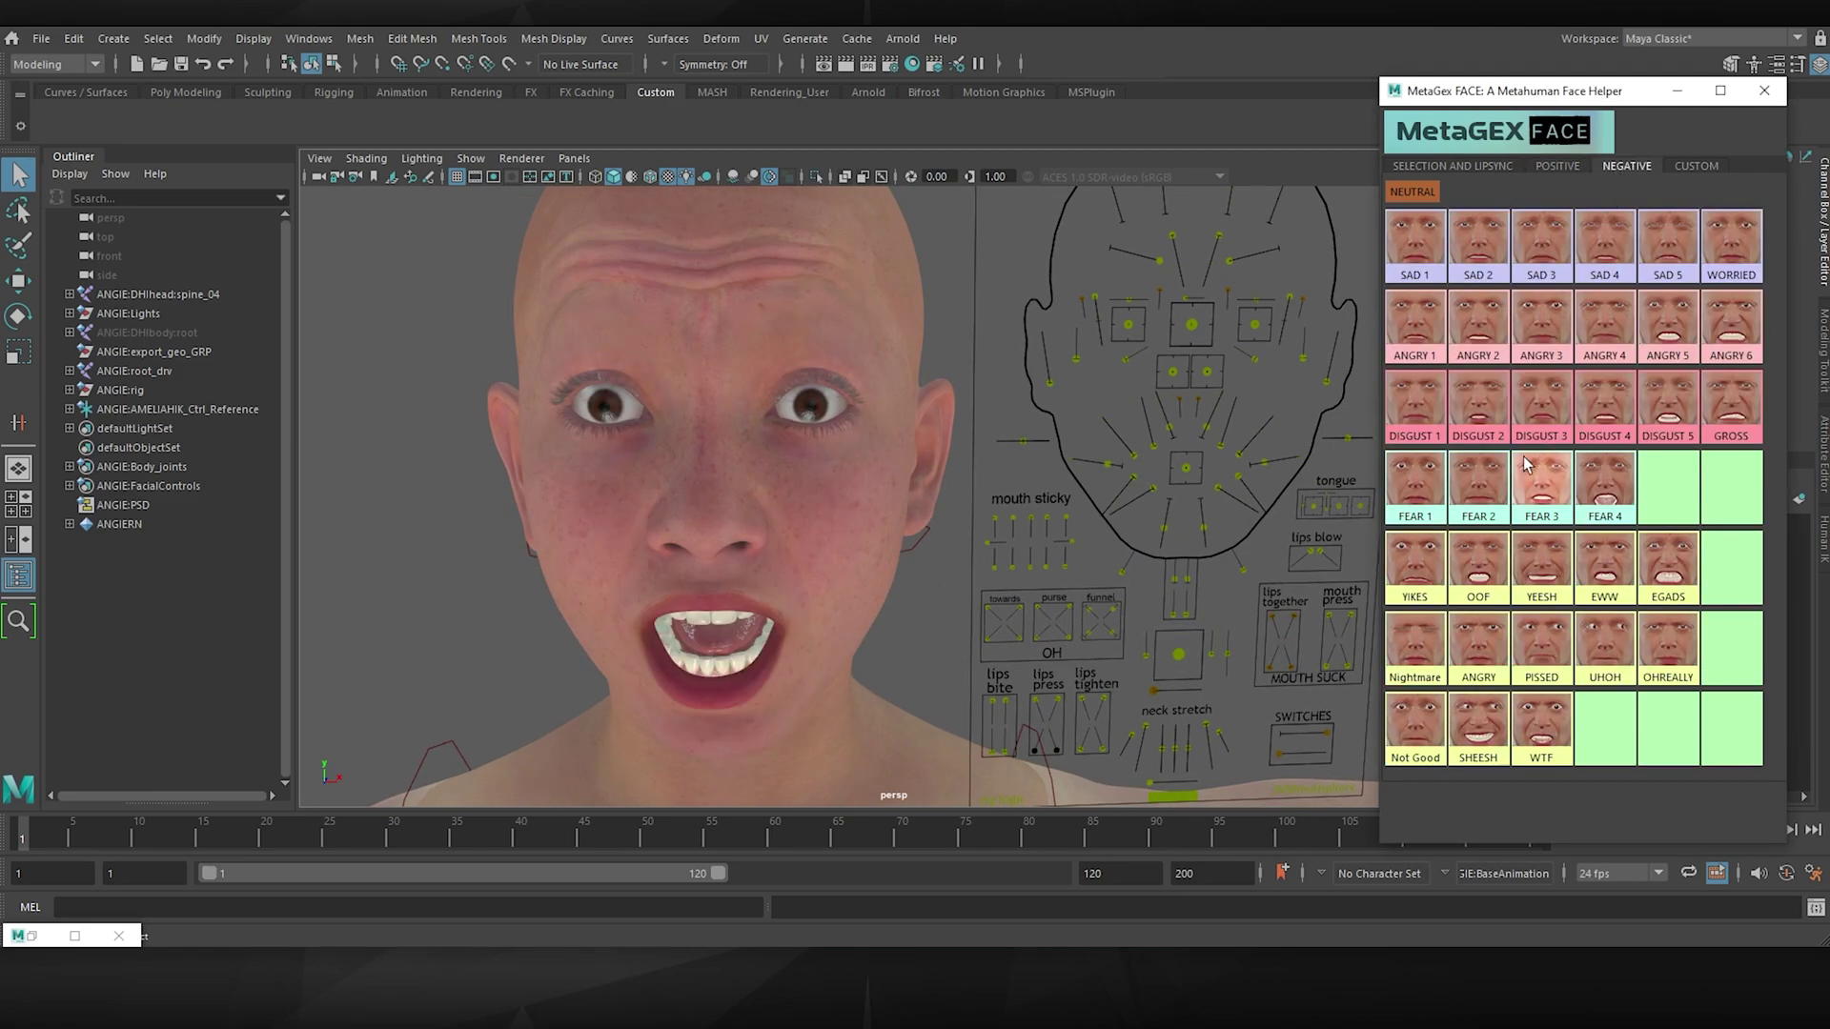
pyautogui.click(1487, 488)
pyautogui.click(1485, 564)
pyautogui.click(1502, 649)
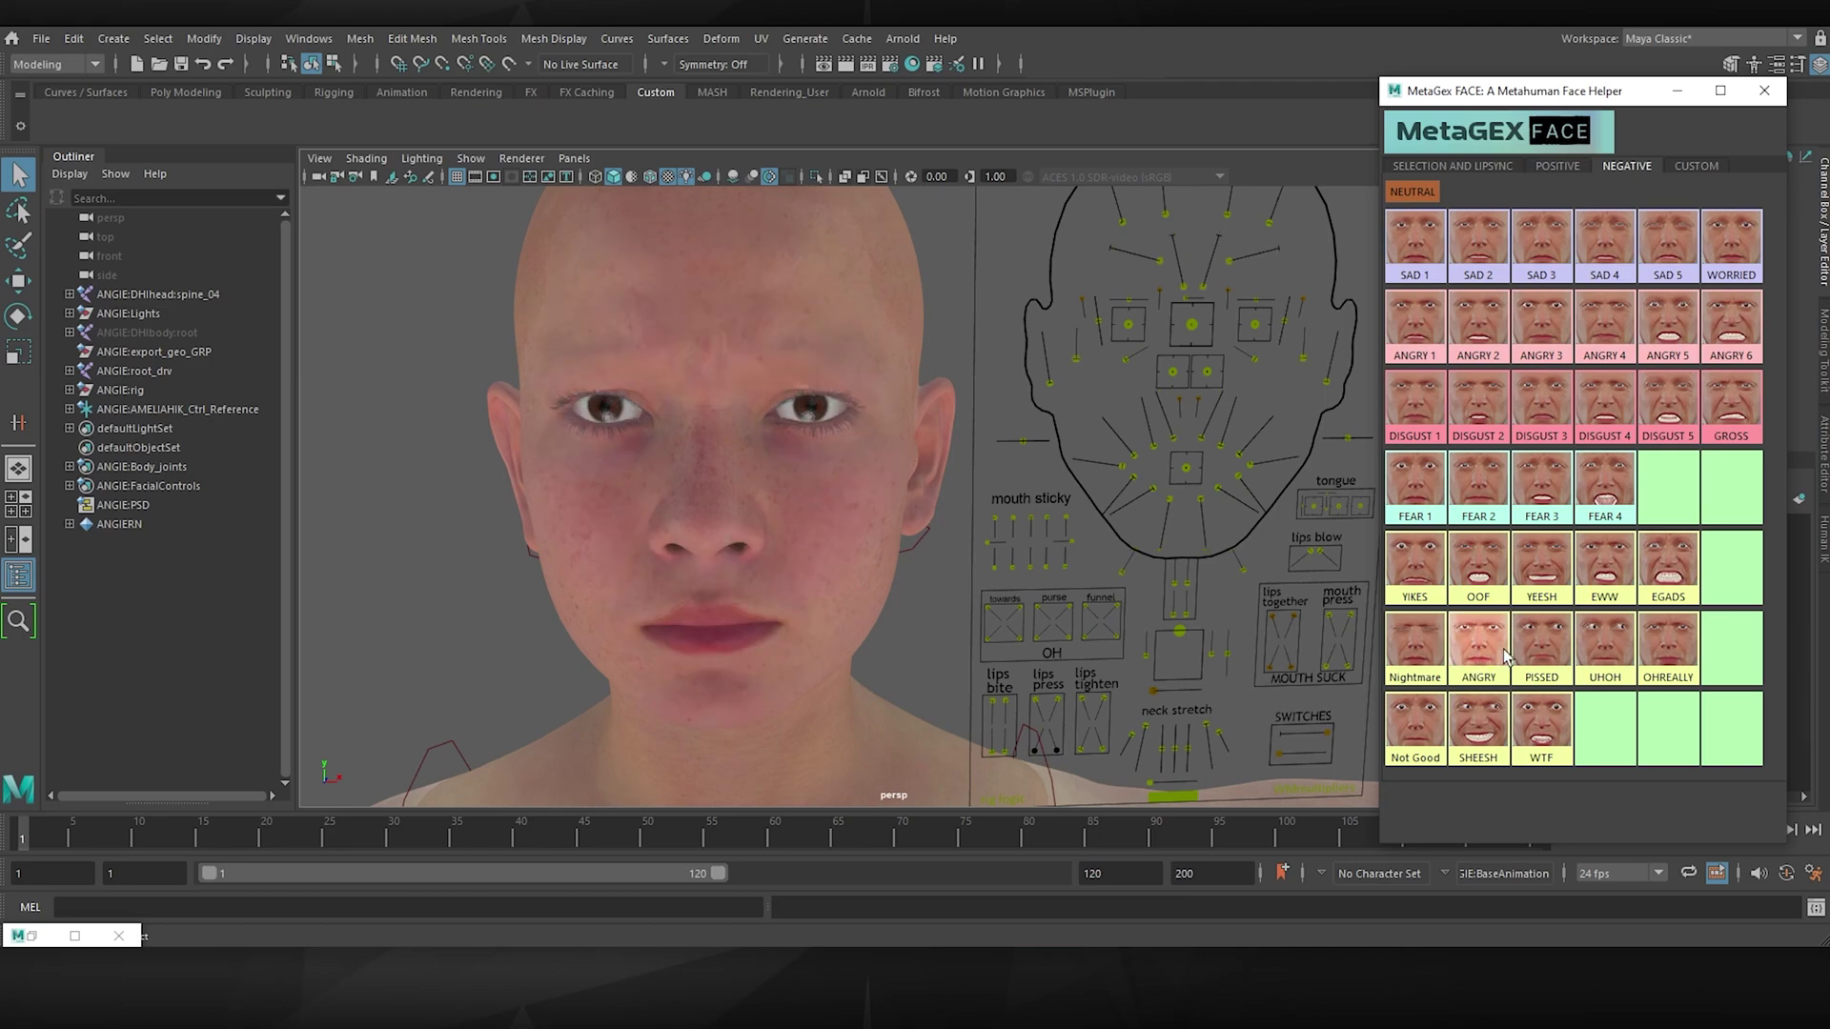
pyautogui.click(1560, 707)
# On the CUSTOM sliders, open the jaw to 0.641 and raise Upper Lip Raise, Upper Funnel and Dimple.
pyautogui.click(1709, 168)
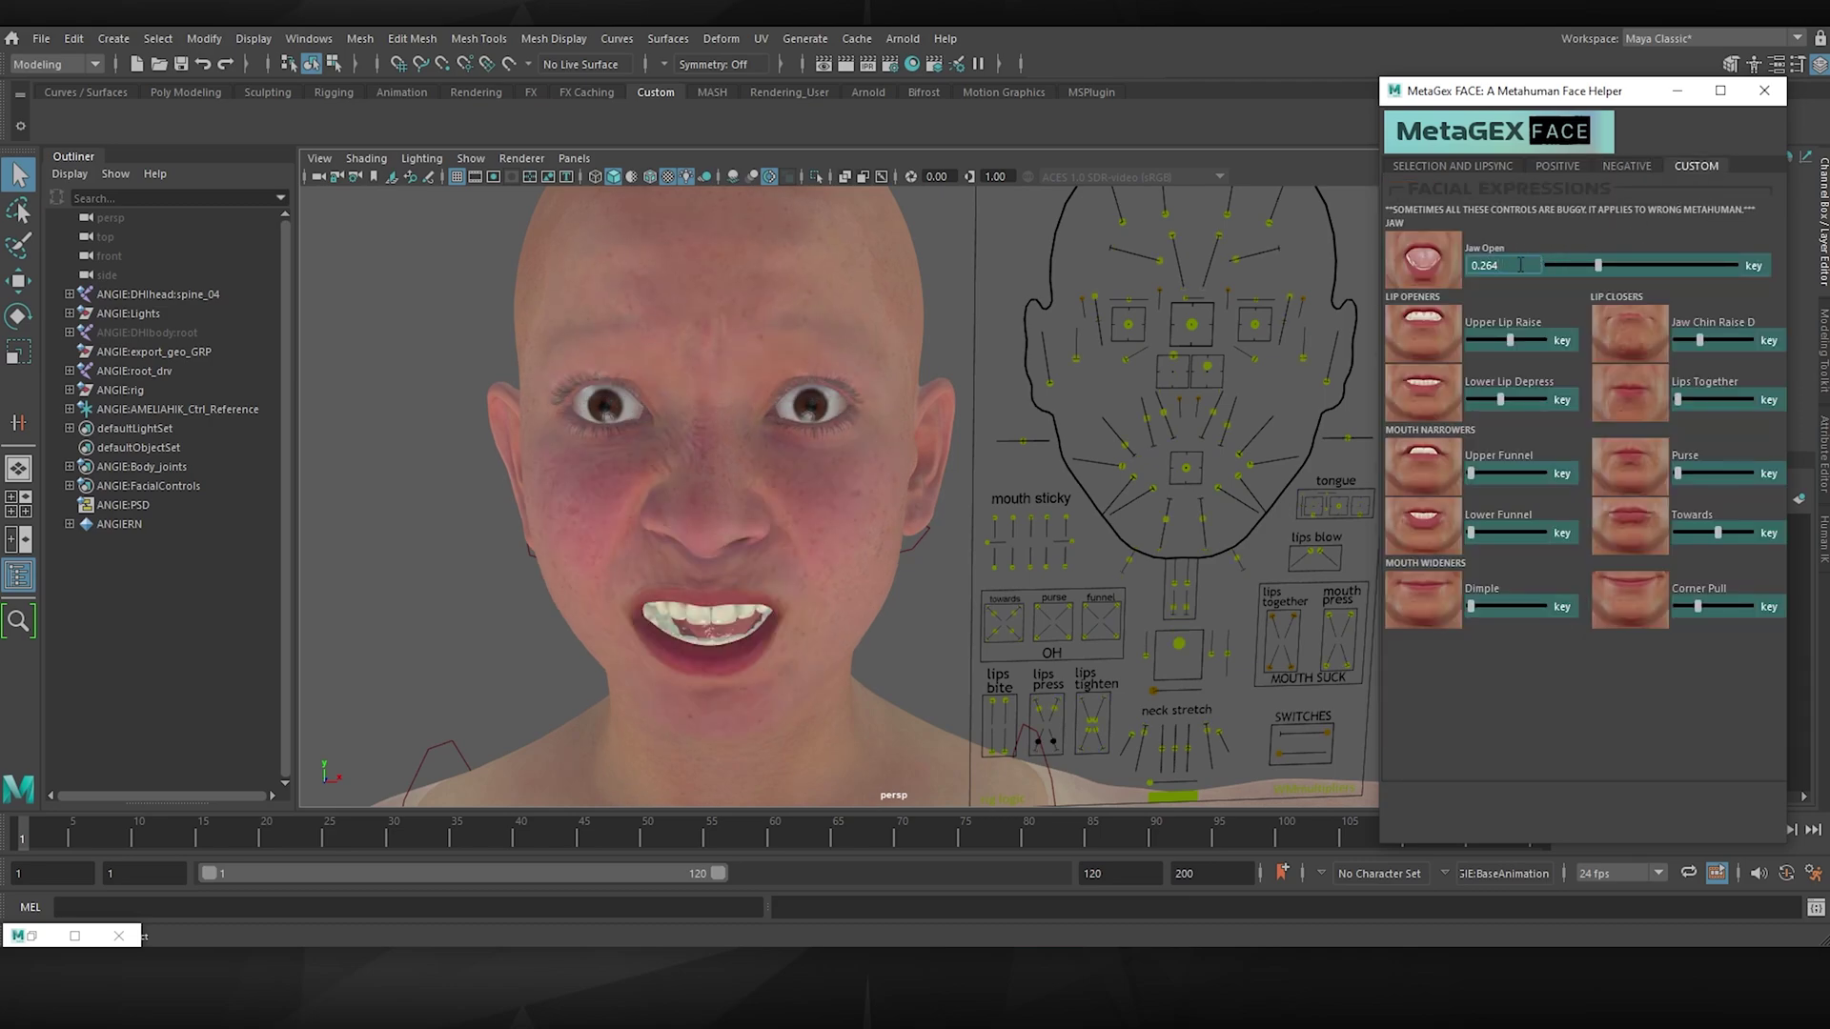
pyautogui.moveTo(1599, 267); pyautogui.dragTo(1661, 265)
pyautogui.moveTo(1510, 340); pyautogui.dragTo(1541, 341)
pyautogui.moveTo(1472, 474); pyautogui.dragTo(1490, 474)
pyautogui.moveTo(1471, 606); pyautogui.dragTo(1496, 607)
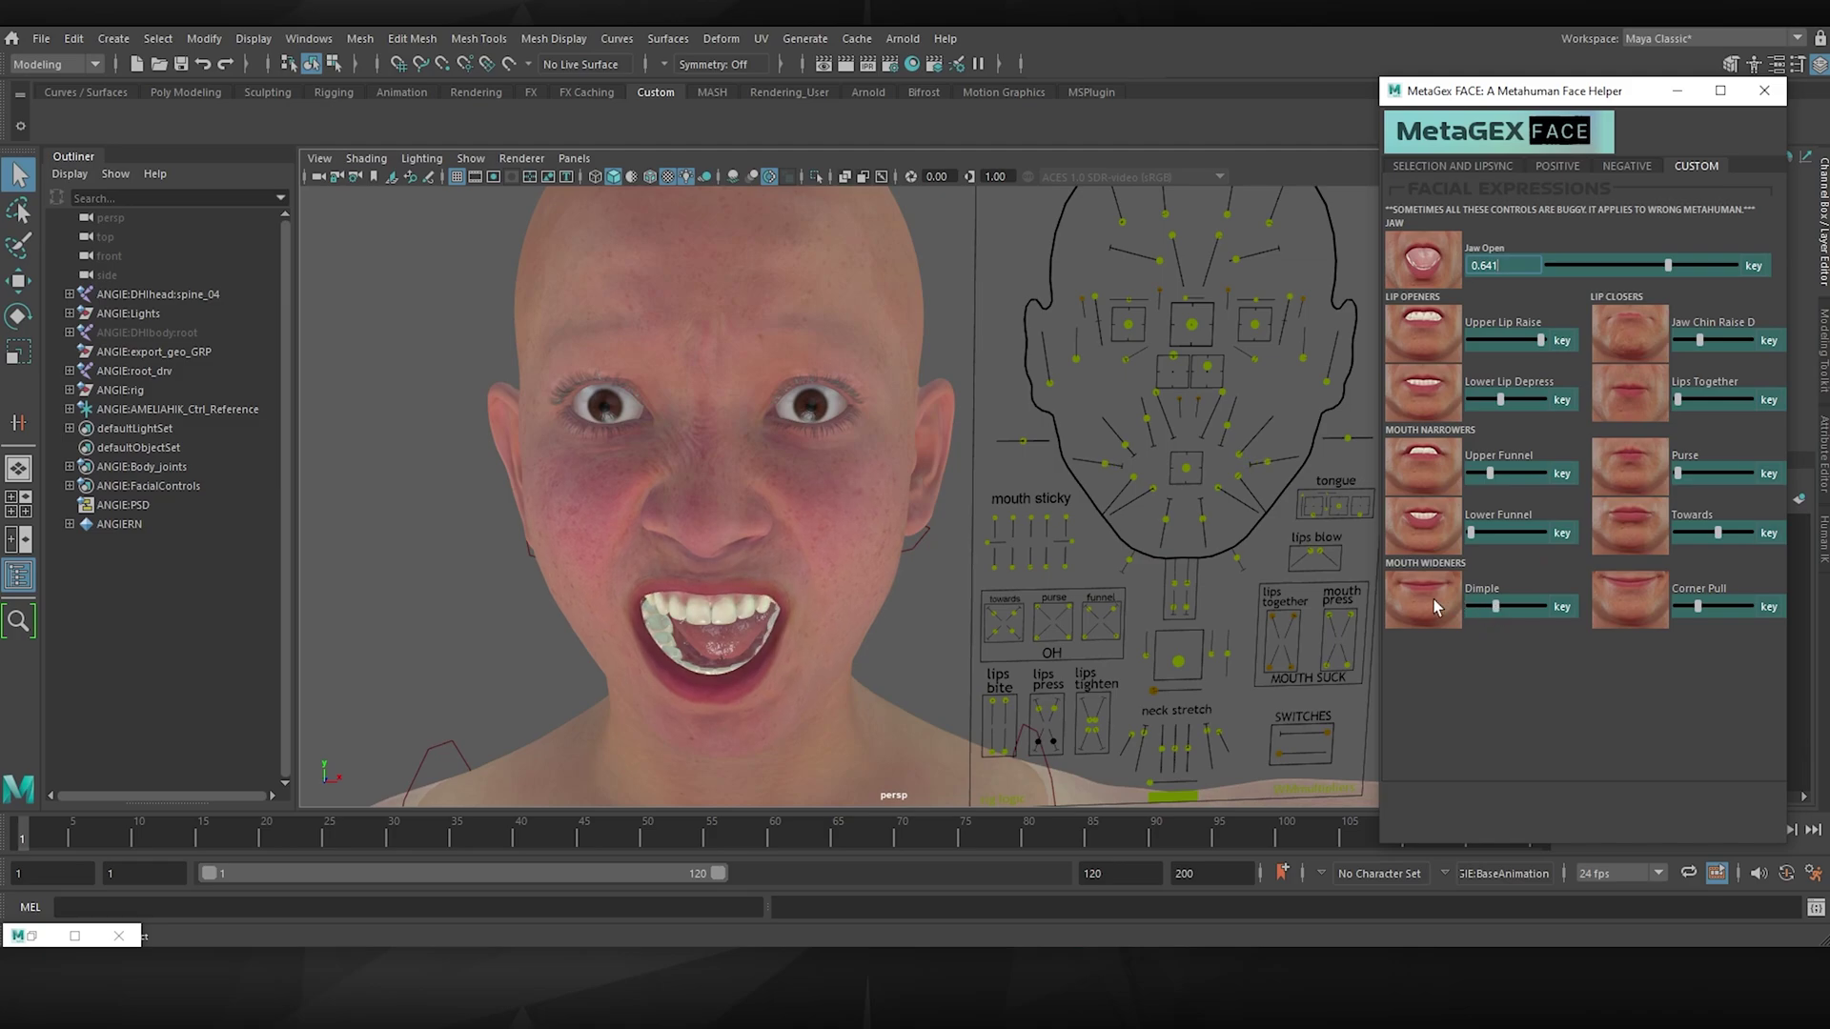
pyautogui.click(1465, 165)
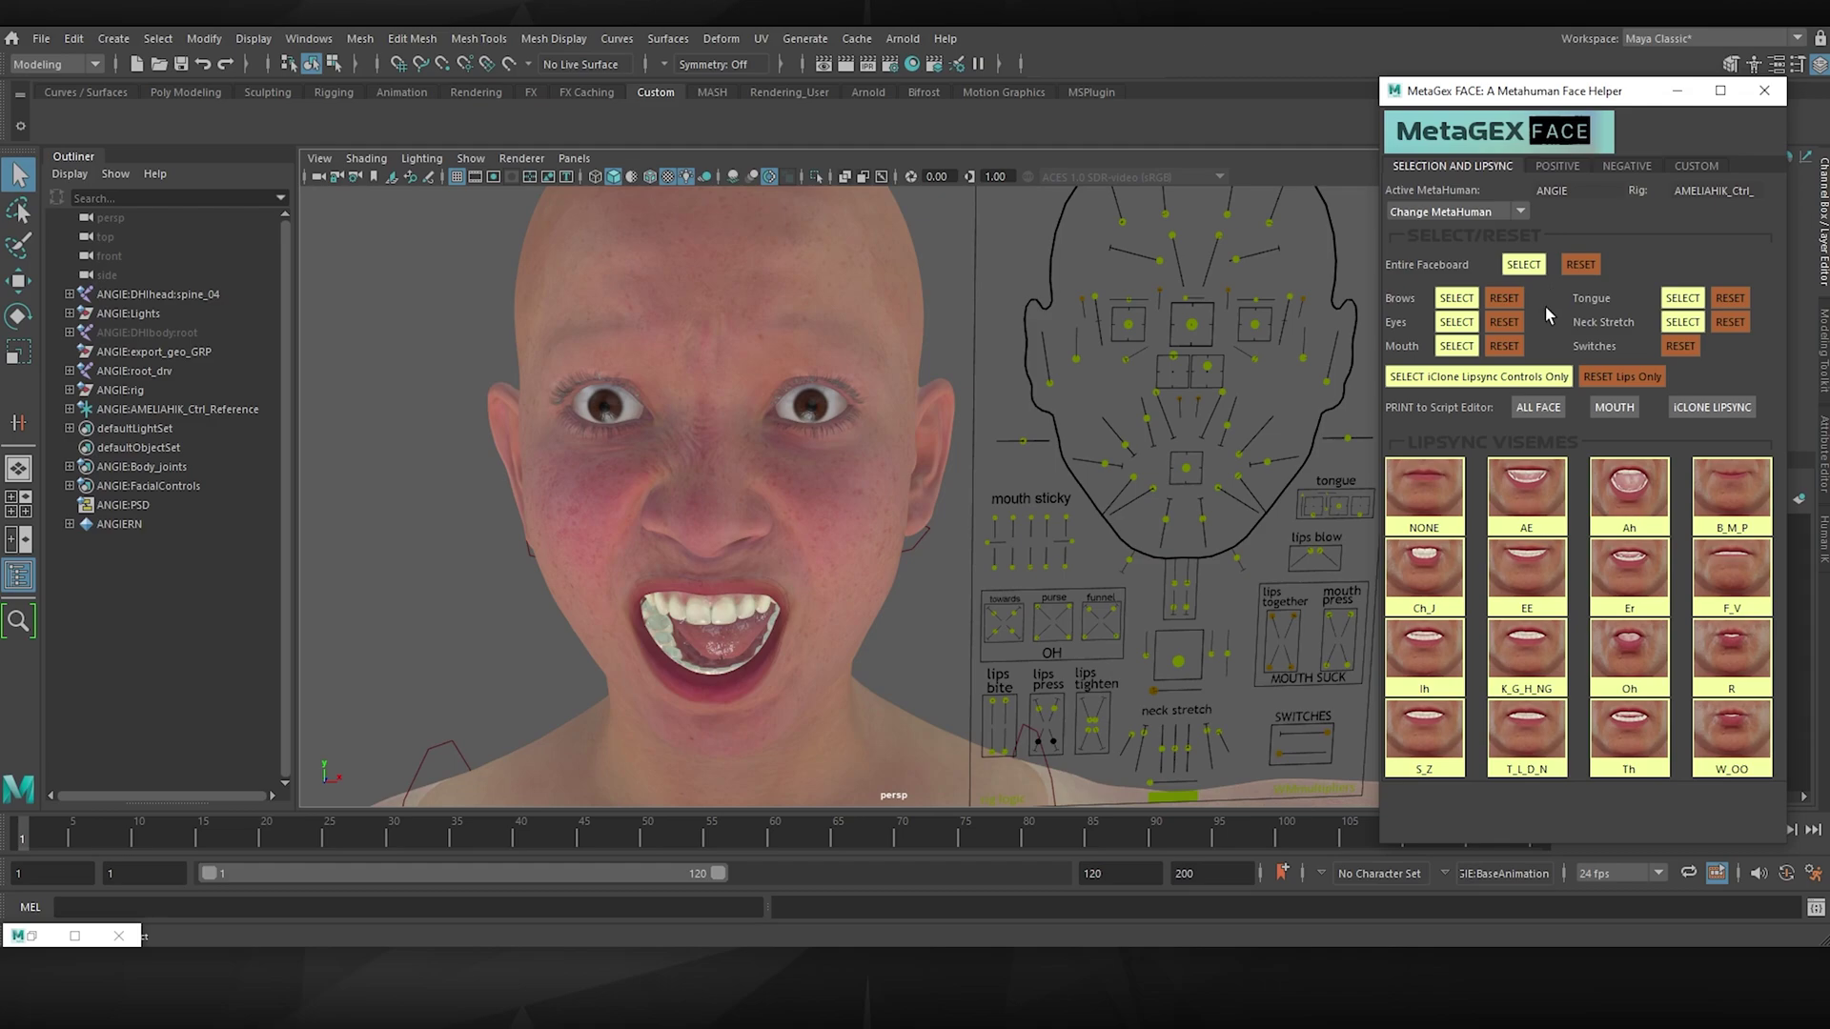
# Reset the Mouth, Eyes and Brows to neutral and close the MetaGEX FACE window.
pyautogui.click(1506, 348)
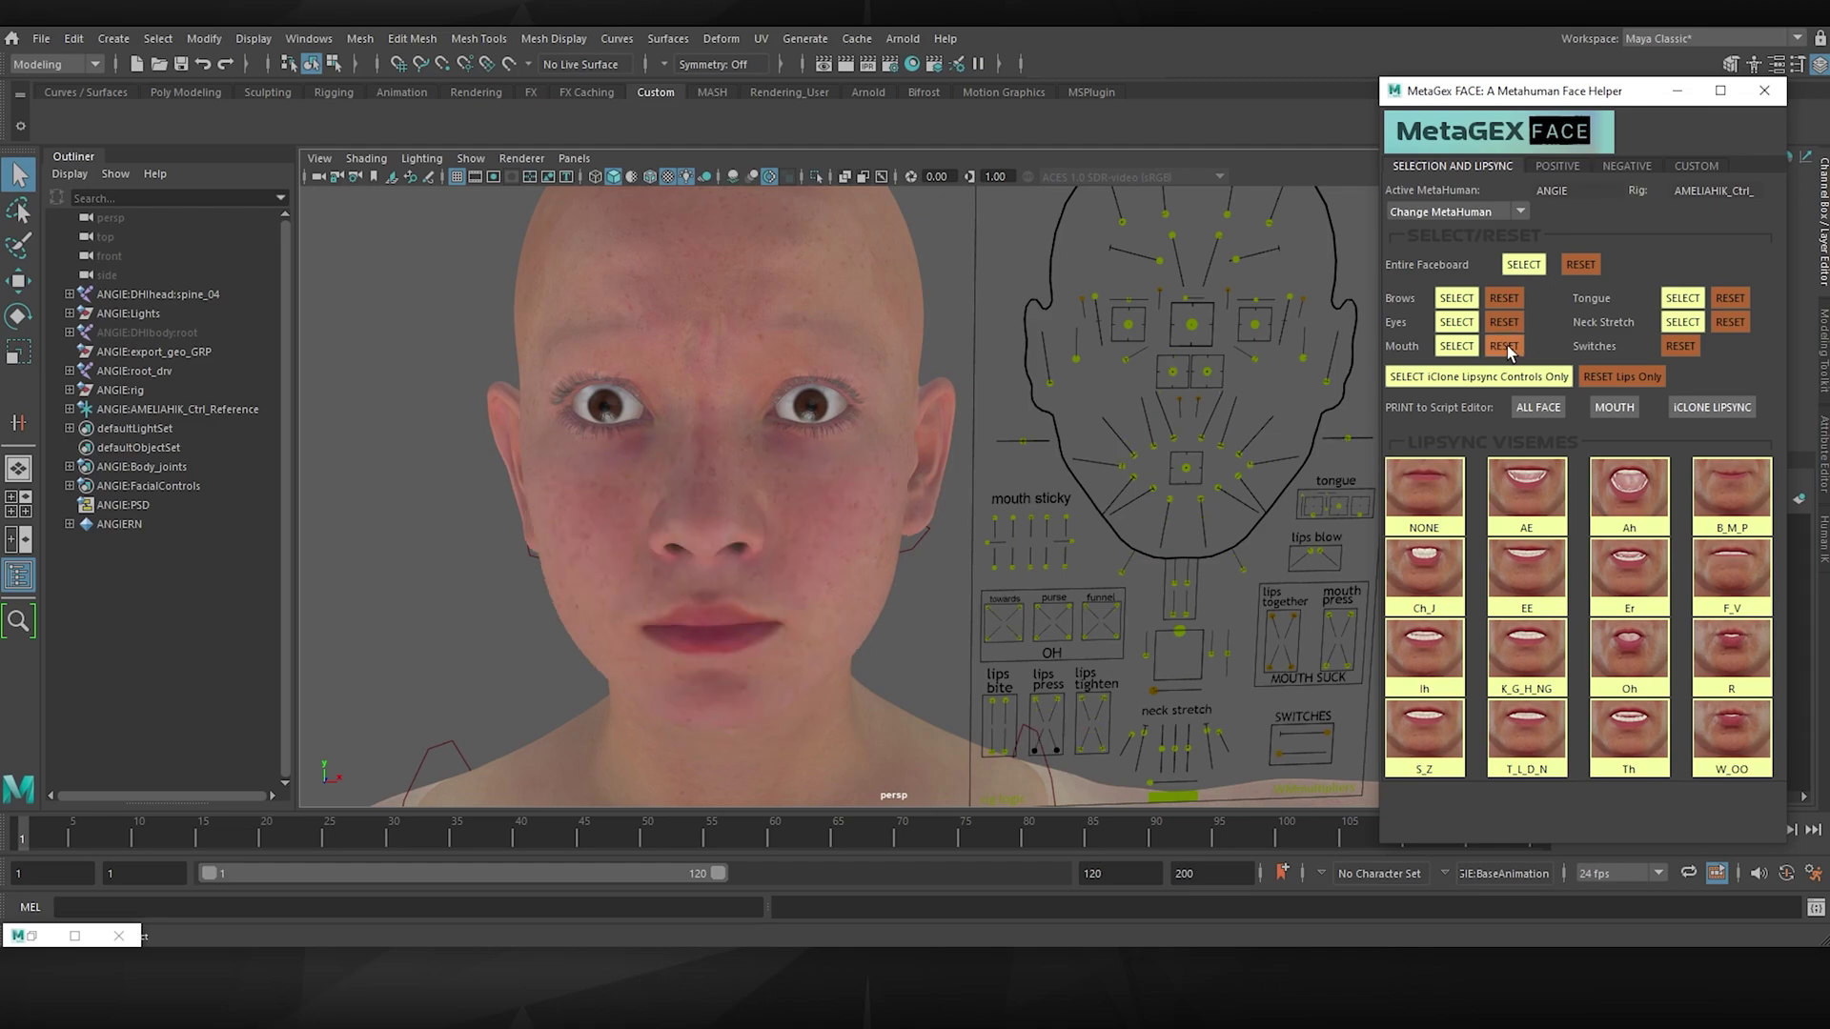
pyautogui.click(1505, 323)
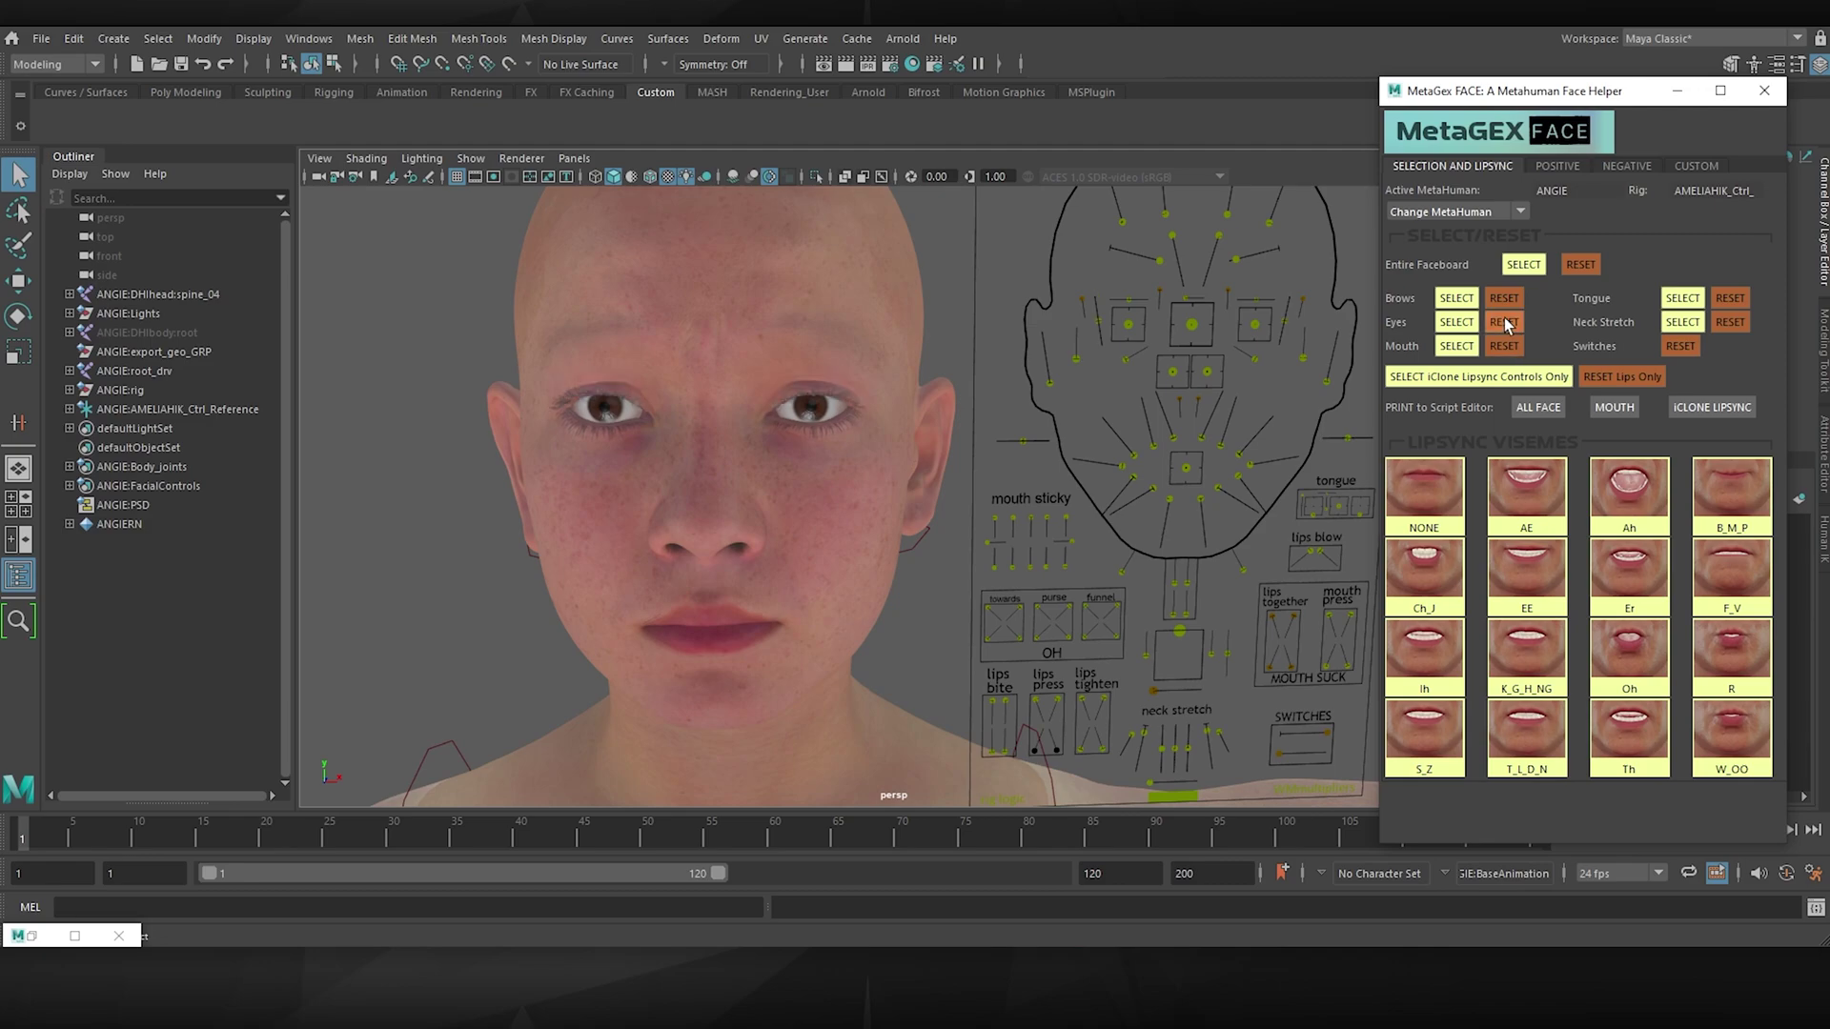
pyautogui.click(1506, 301)
pyautogui.click(1695, 347)
# Close the FACE helper and load VFmetagexBODY.mel from the VFmetagexBODYbeta10 folder.
pyautogui.click(1764, 91)
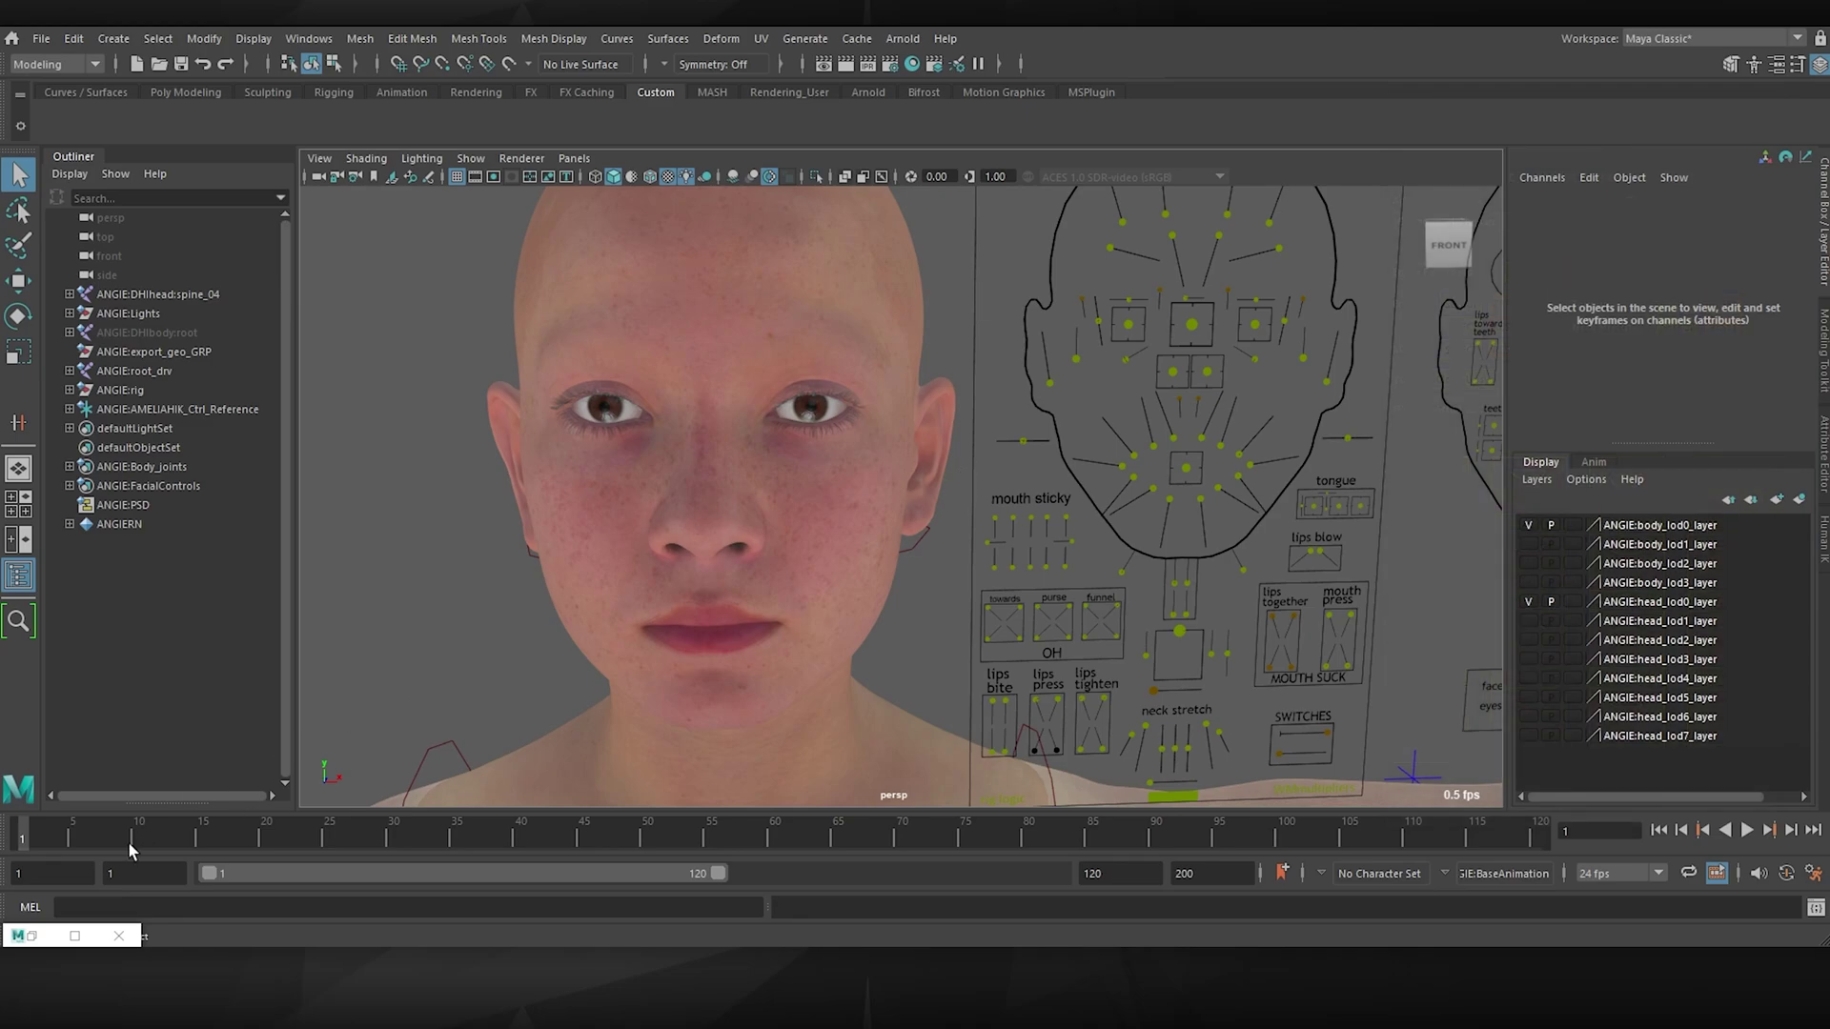
pyautogui.click(33, 937)
pyautogui.click(375, 455)
pyautogui.click(369, 477)
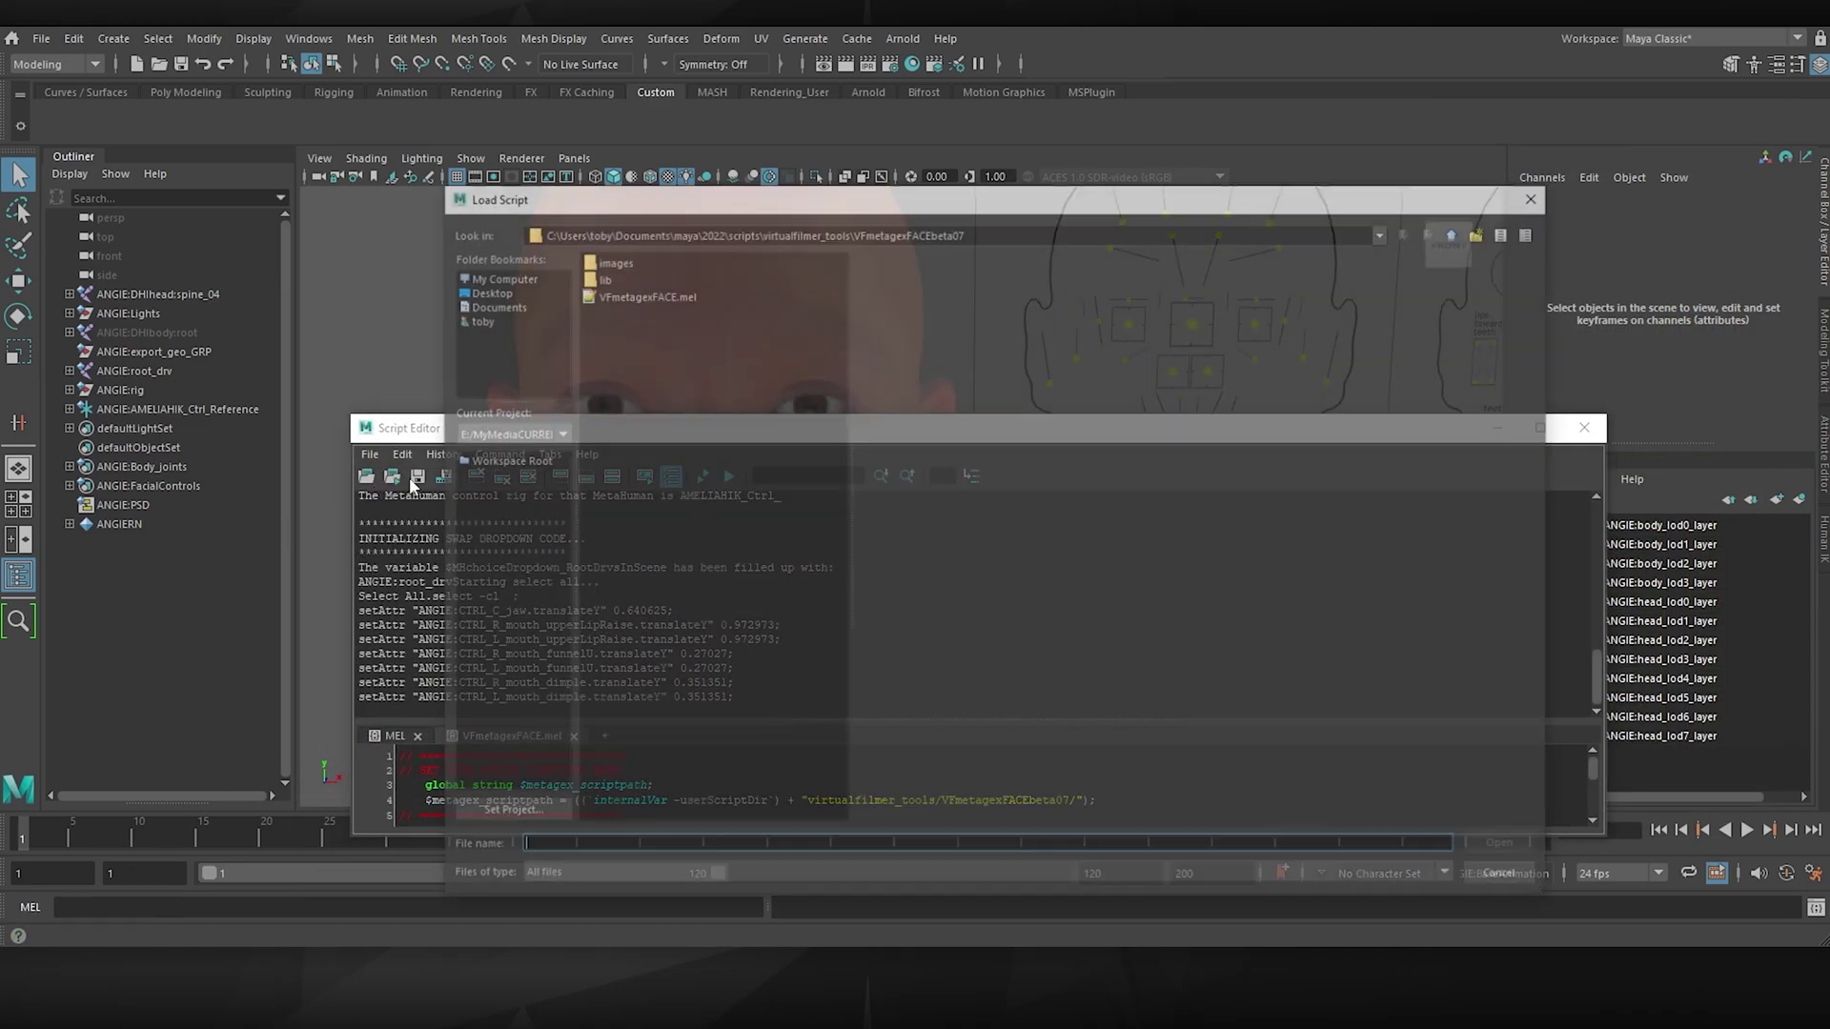
pyautogui.click(1460, 231)
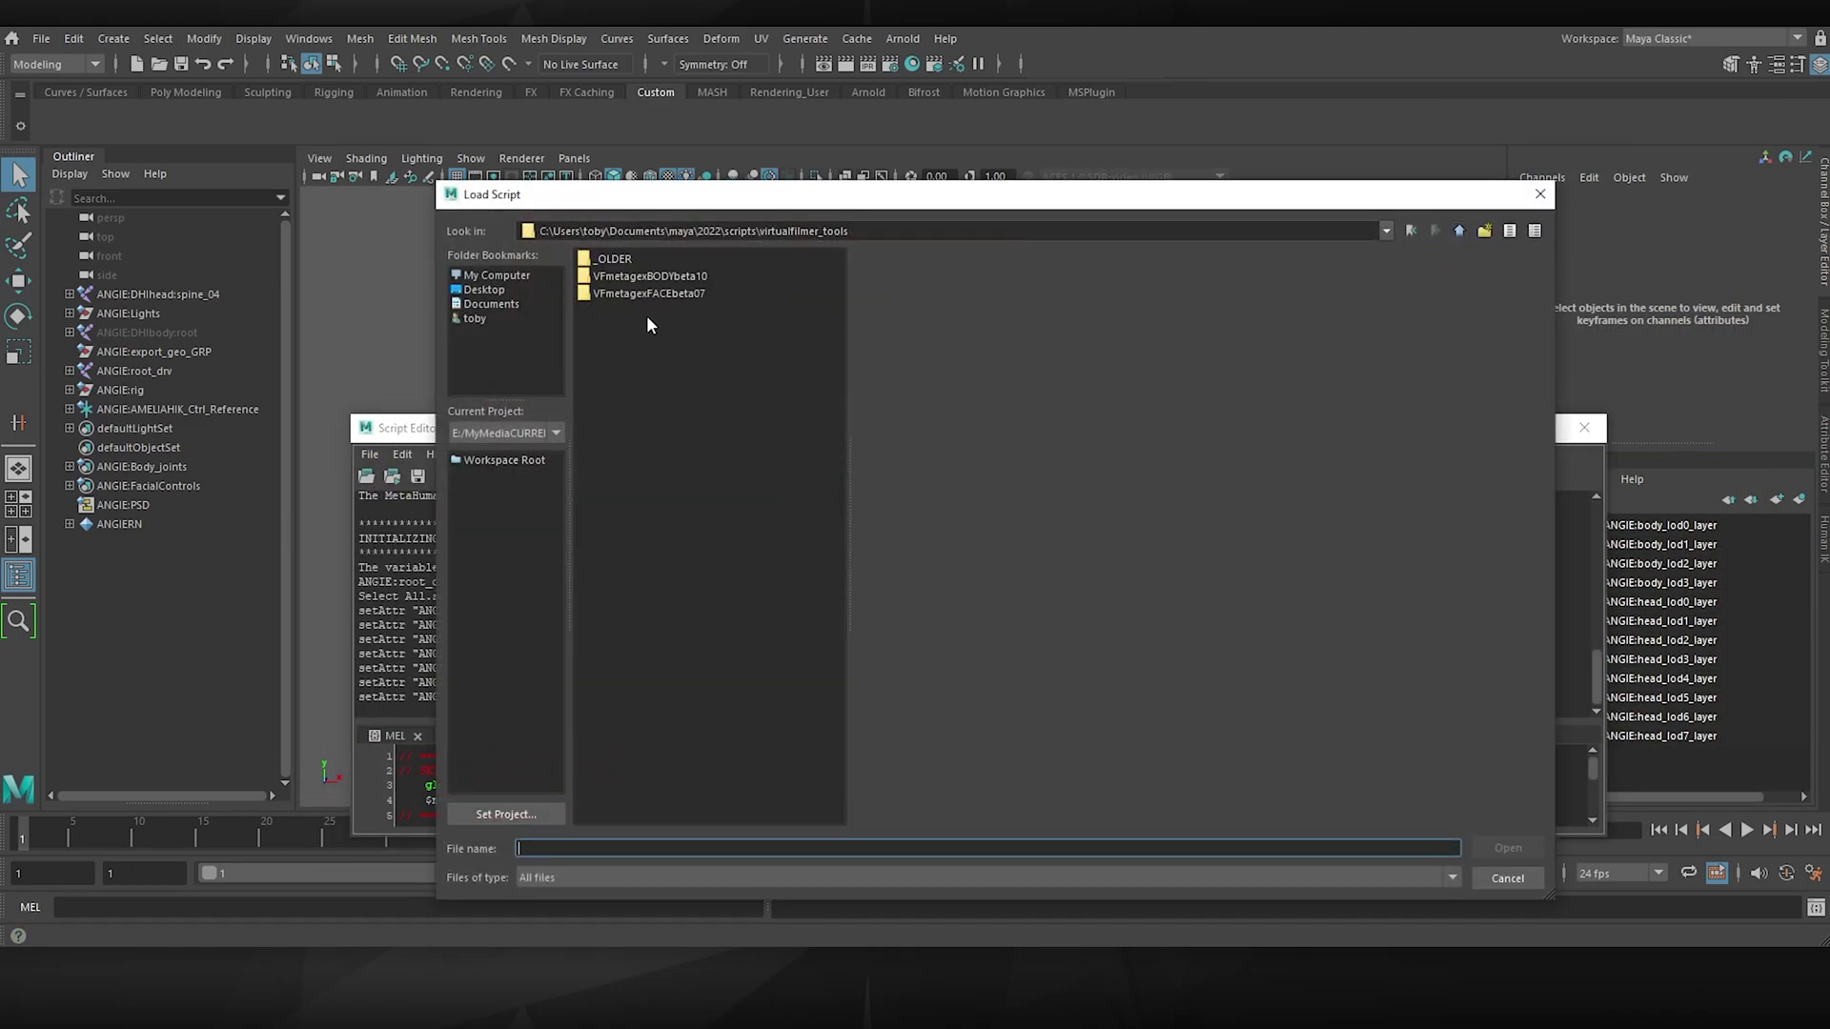
pyautogui.doubleClick(657, 279)
pyautogui.doubleClick(631, 297)
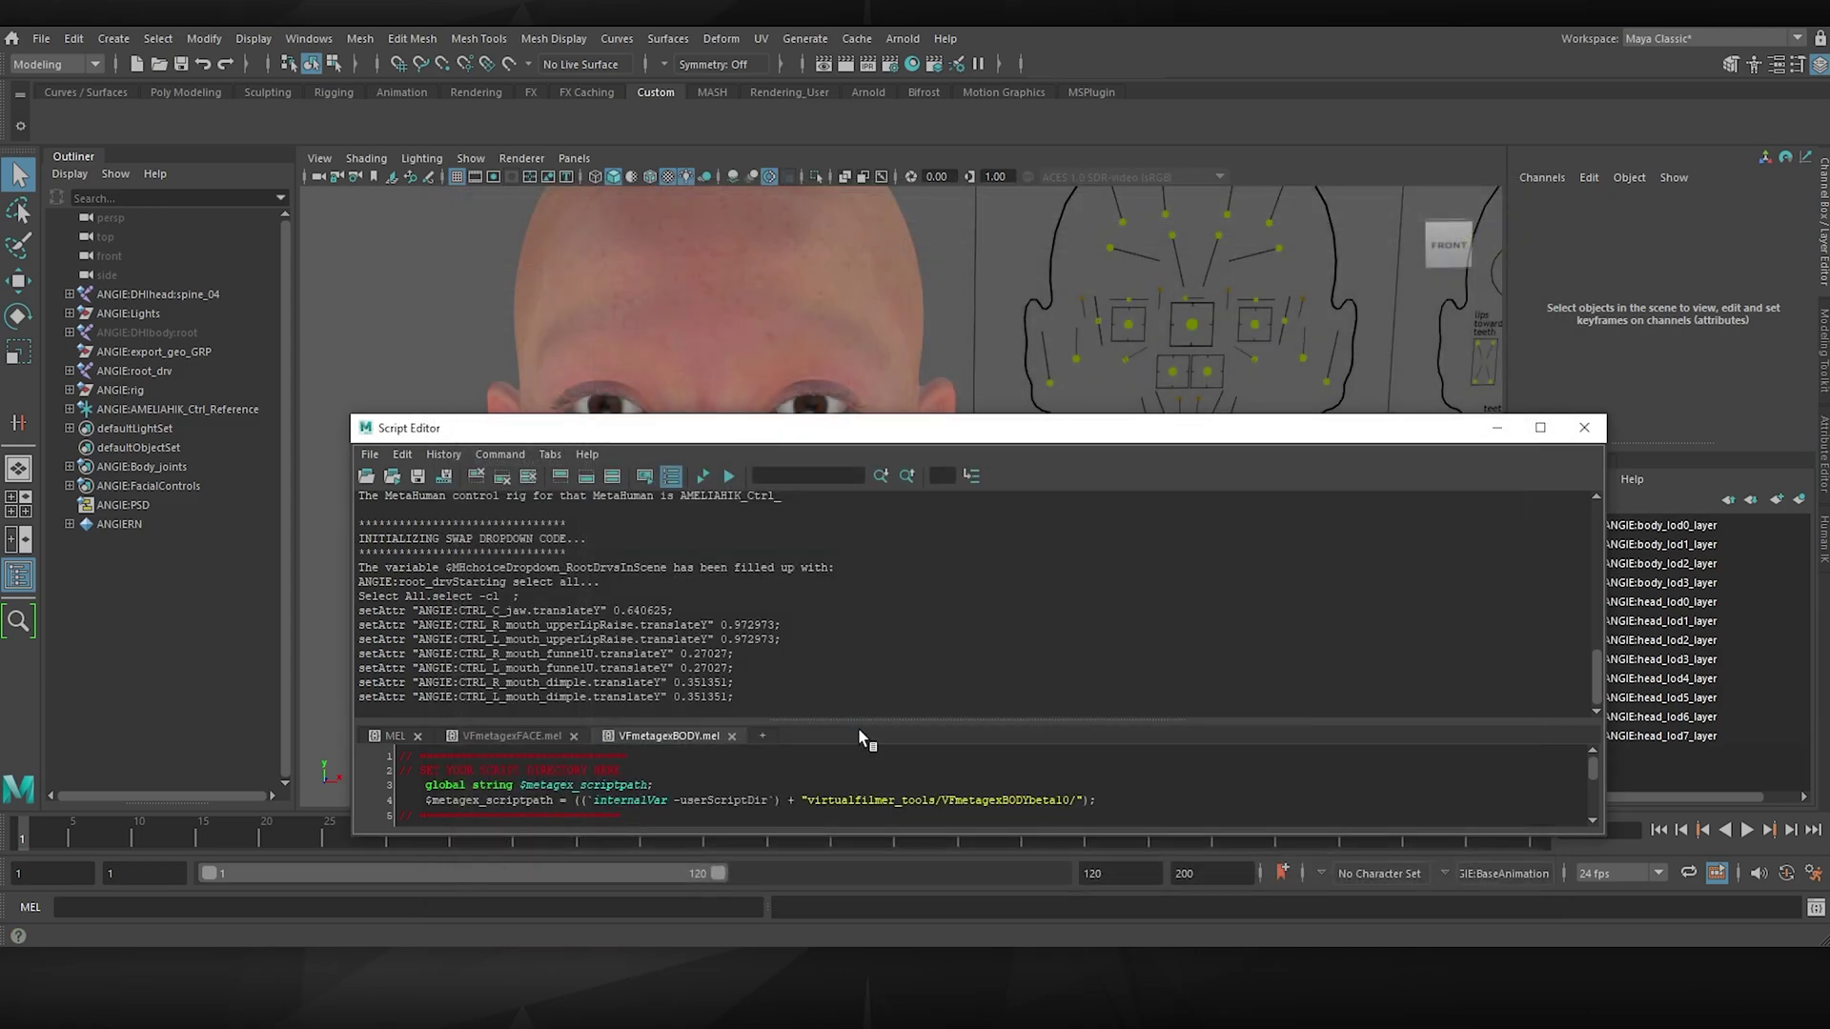
# Run the BODY script with Ctrl+Enter, close the Script Editor, and float the BODY panel.
pyautogui.hotkey('ctrl', 'Return')
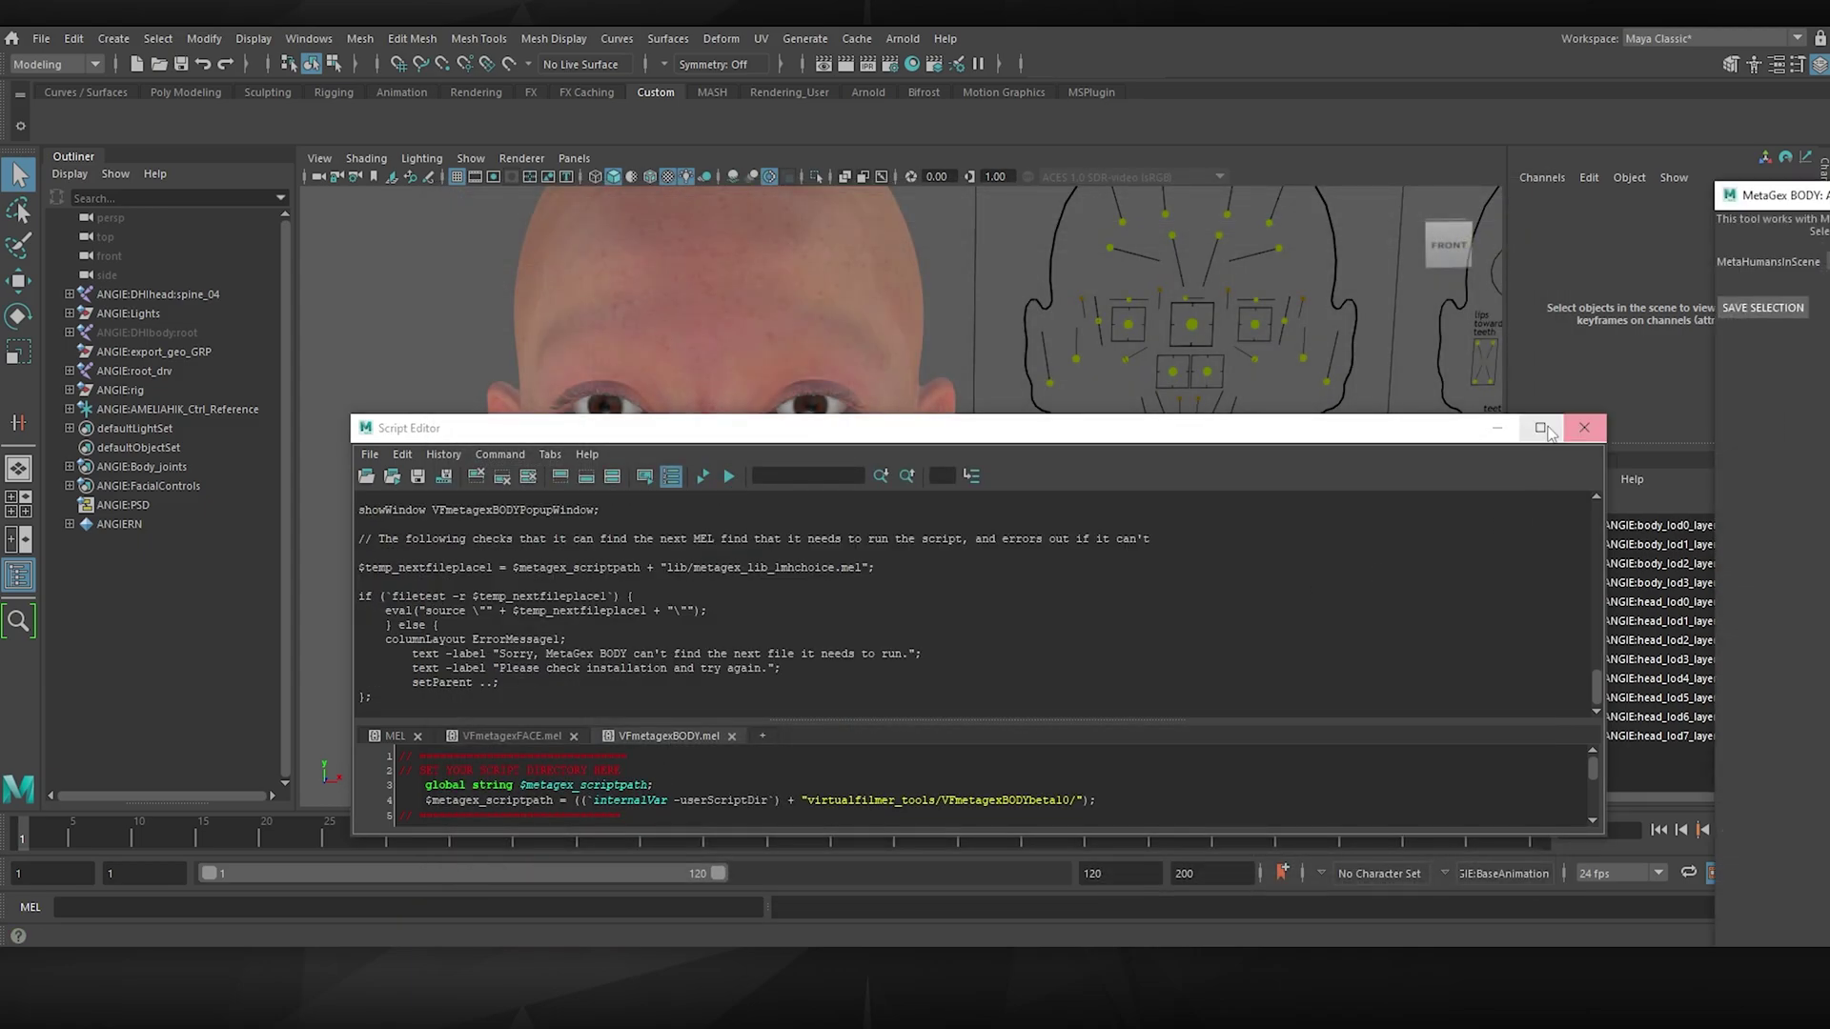
pyautogui.click(1584, 428)
pyautogui.moveTo(1773, 197); pyautogui.dragTo(1526, 107)
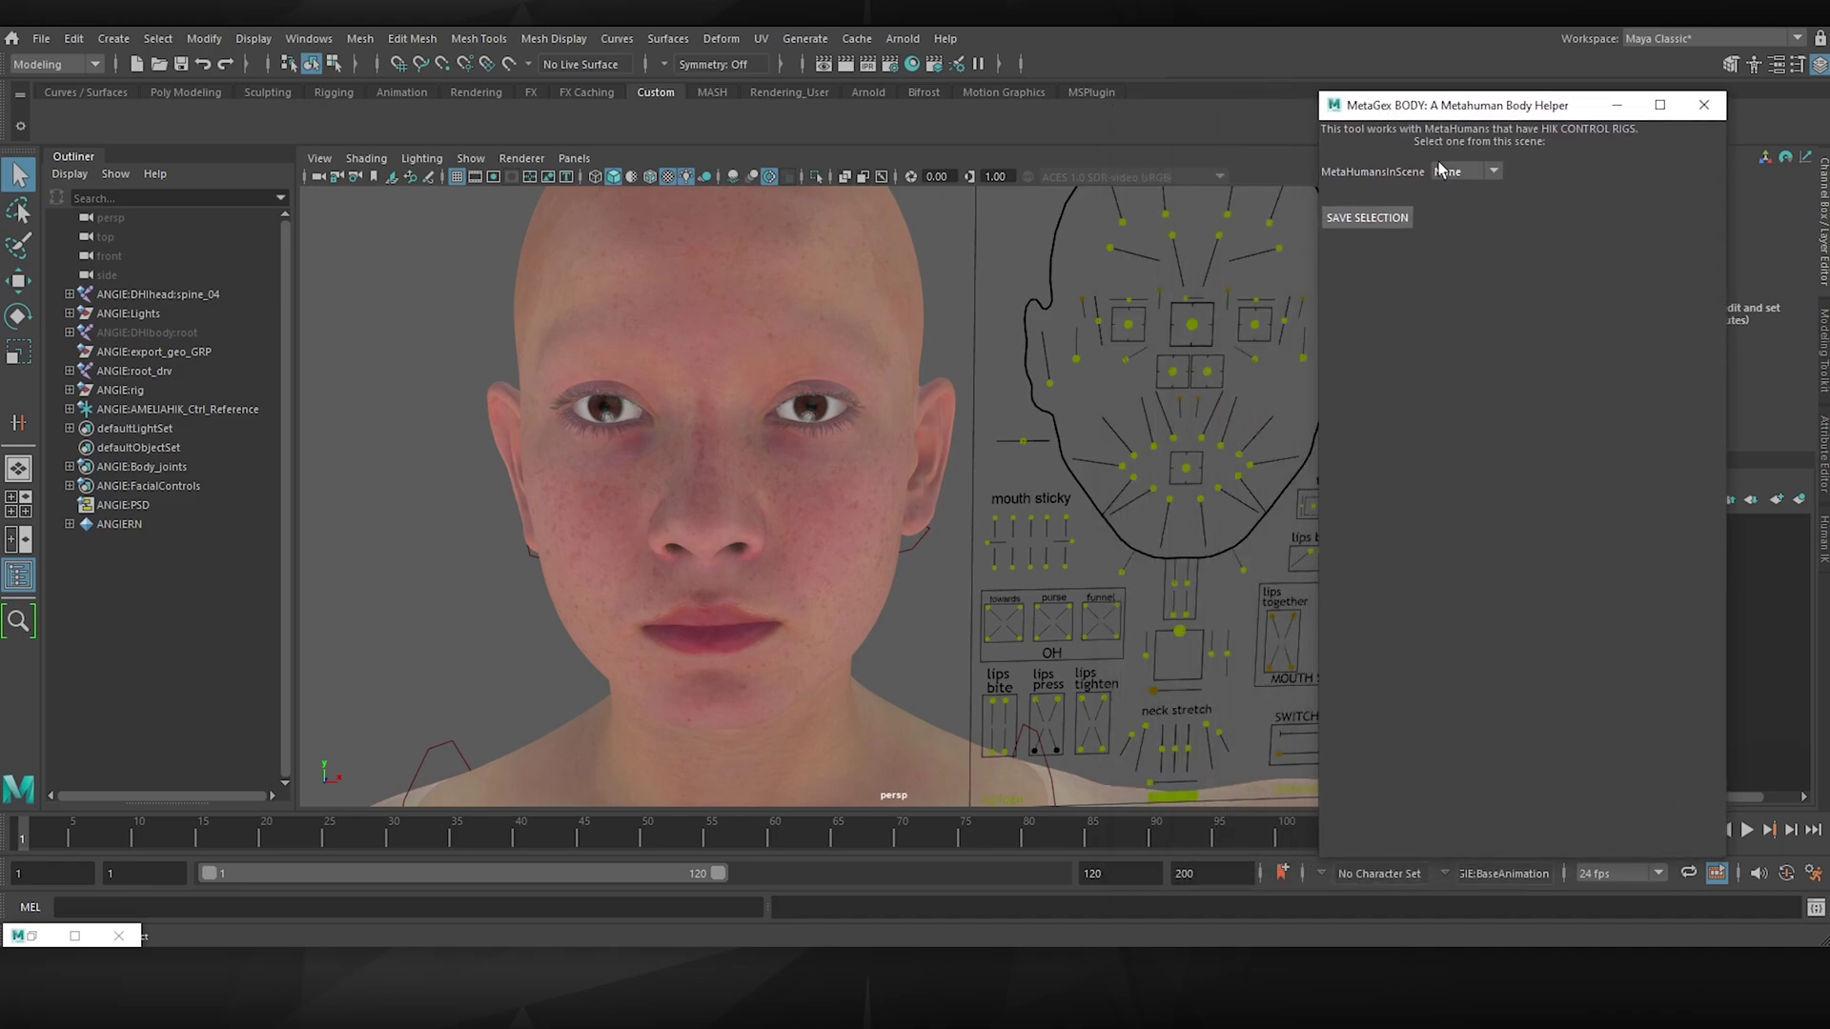
pyautogui.click(1474, 173)
# Save ANGIE as the BODY helper's MetaHuman, show Human IK, and move the BODY window right.
pyautogui.click(1386, 211)
pyautogui.click(1371, 218)
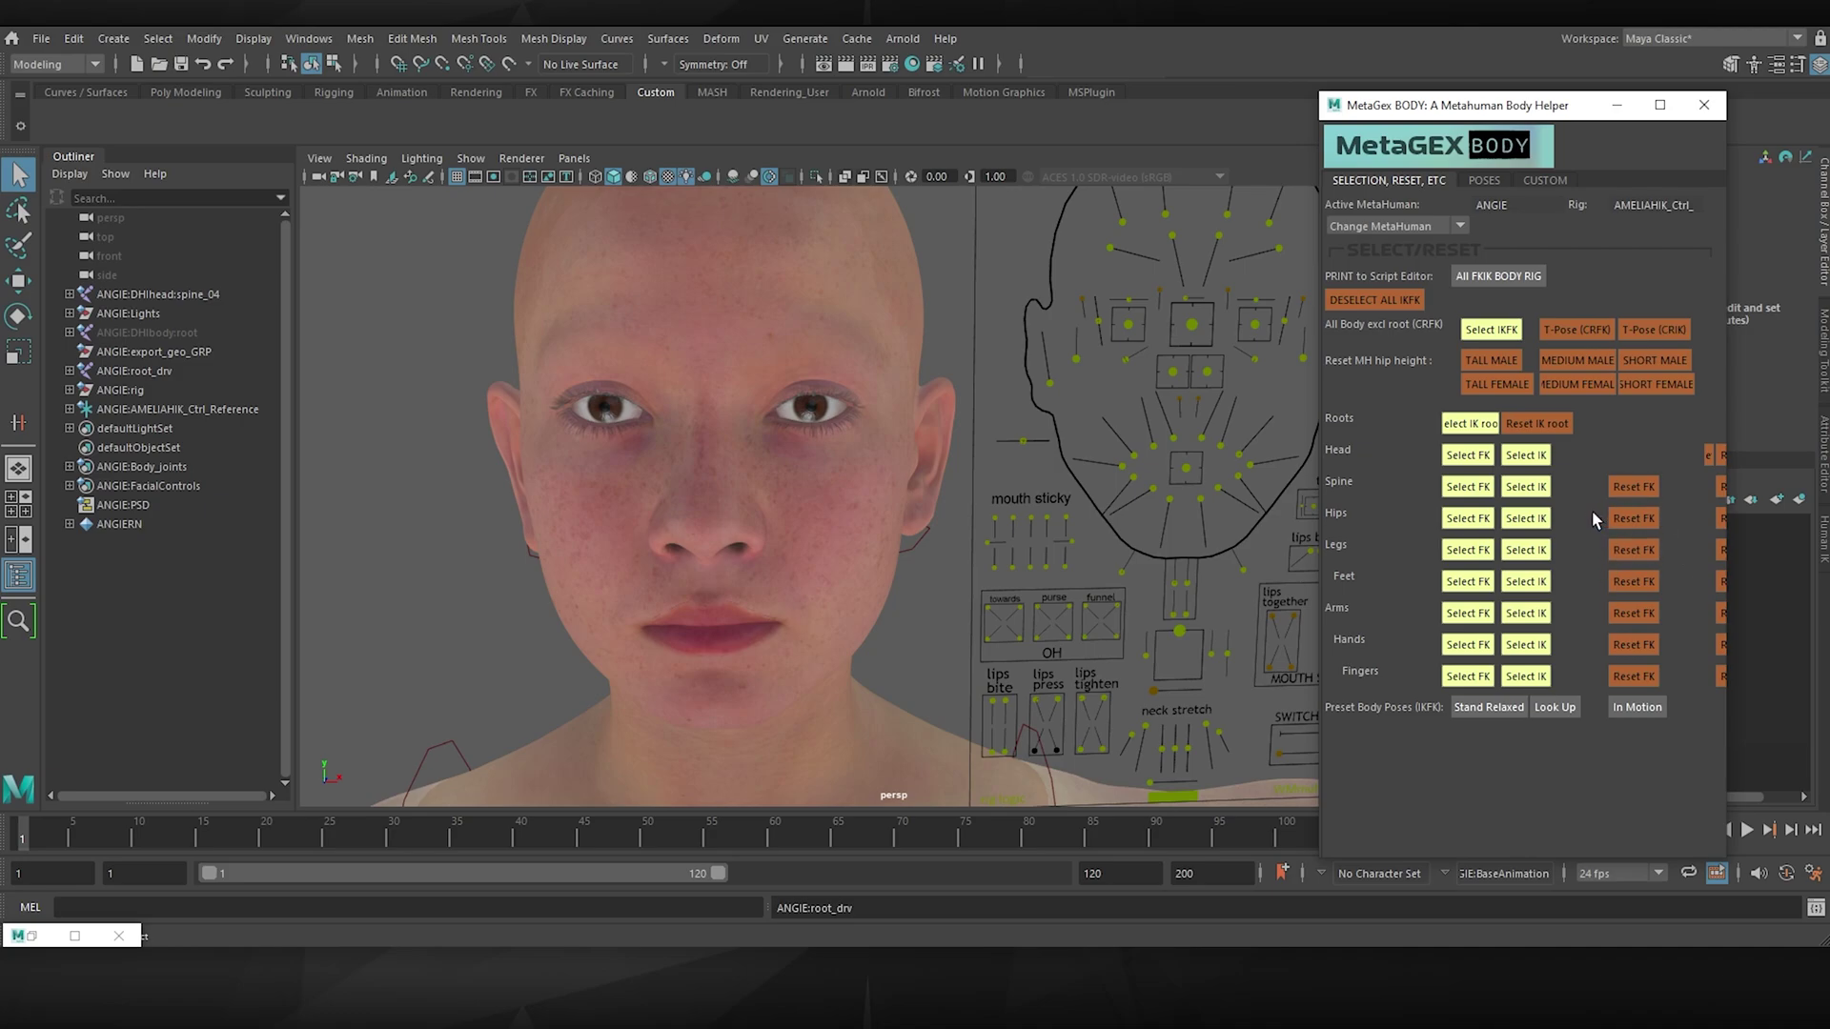
pyautogui.click(1823, 534)
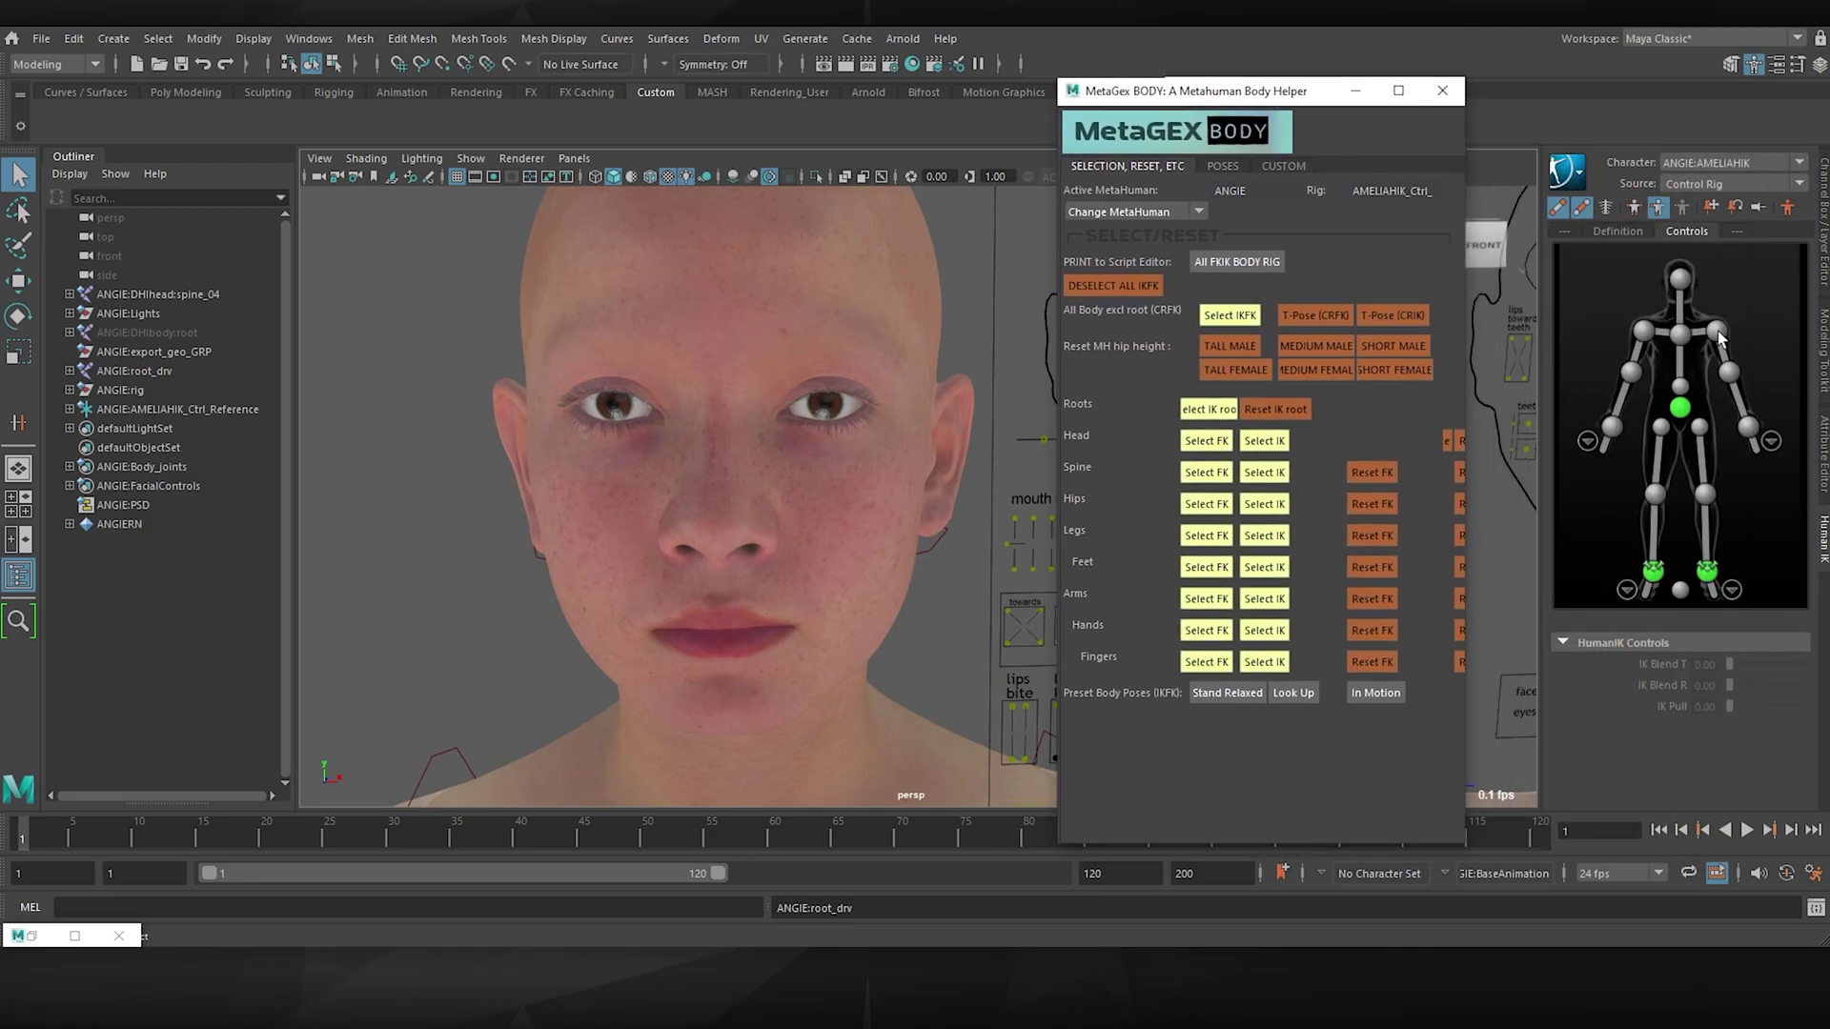
pyautogui.moveTo(1335, 90); pyautogui.dragTo(1637, 83)
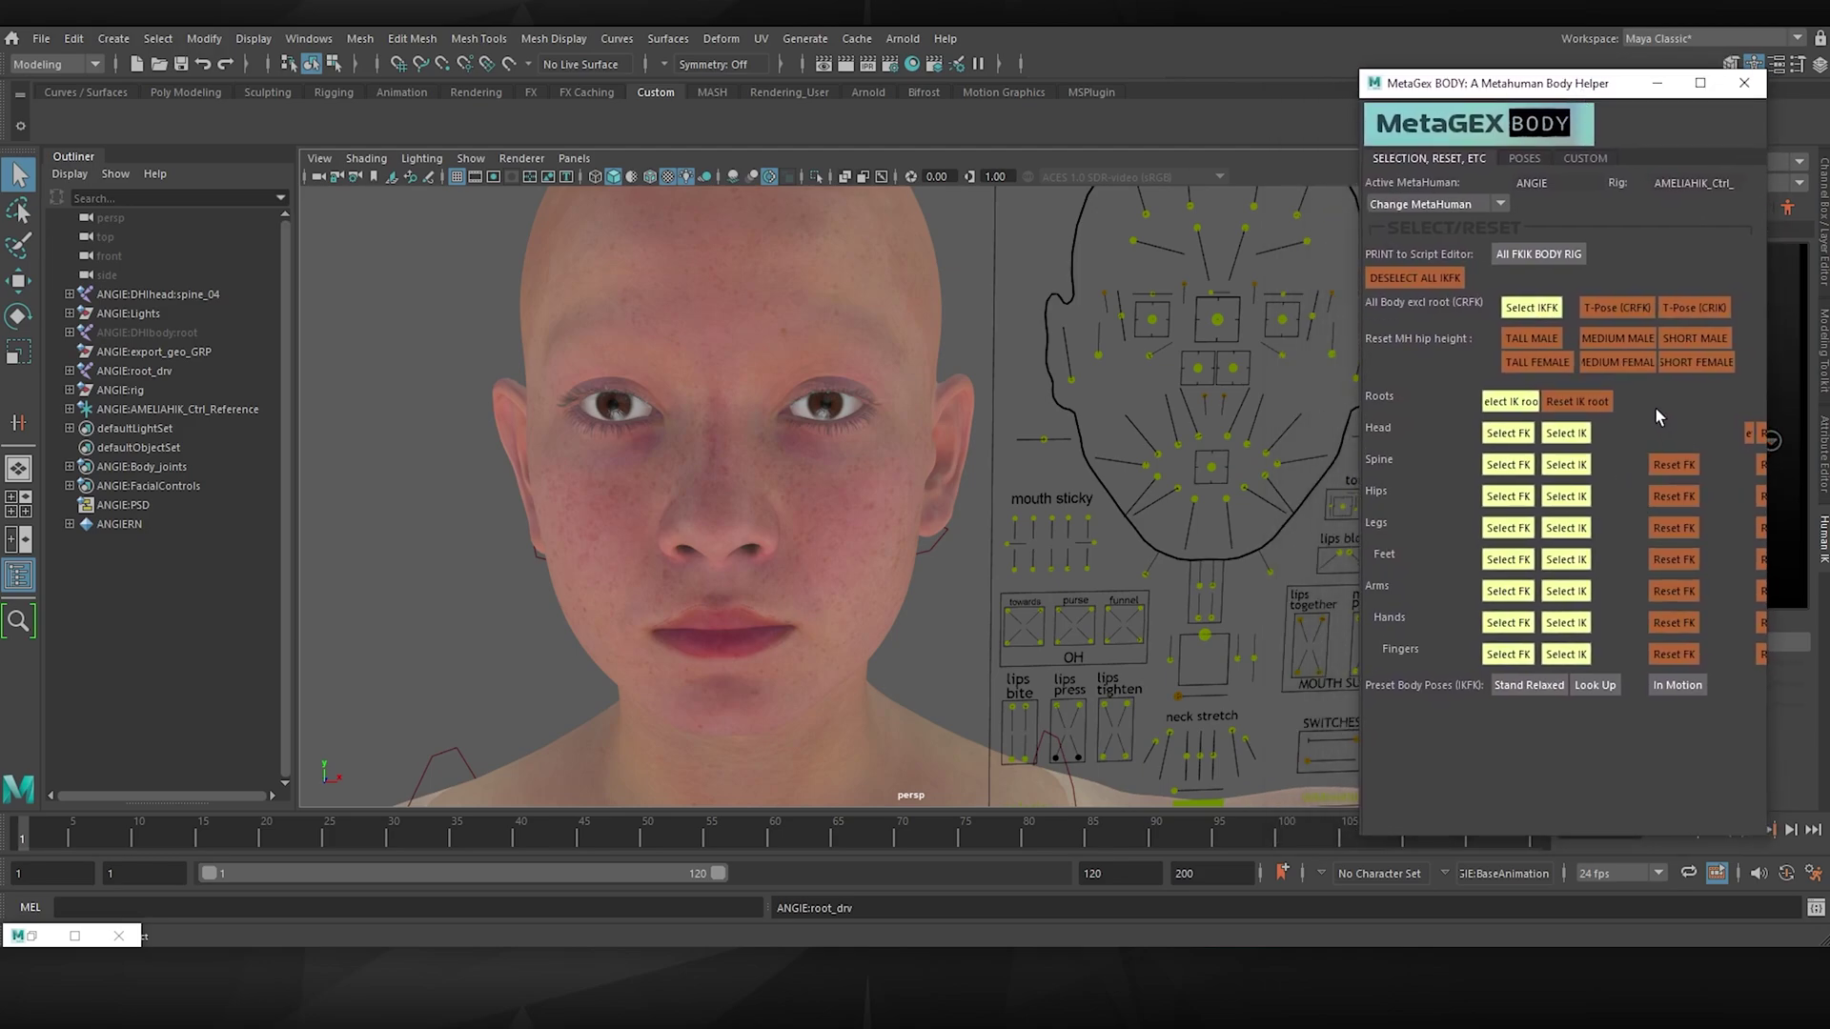
# Pose ANGIE in Stand Relaxed, then Look Up, then the mid-stride In Motion pose.
pyautogui.scroll(-10, 718, 593)
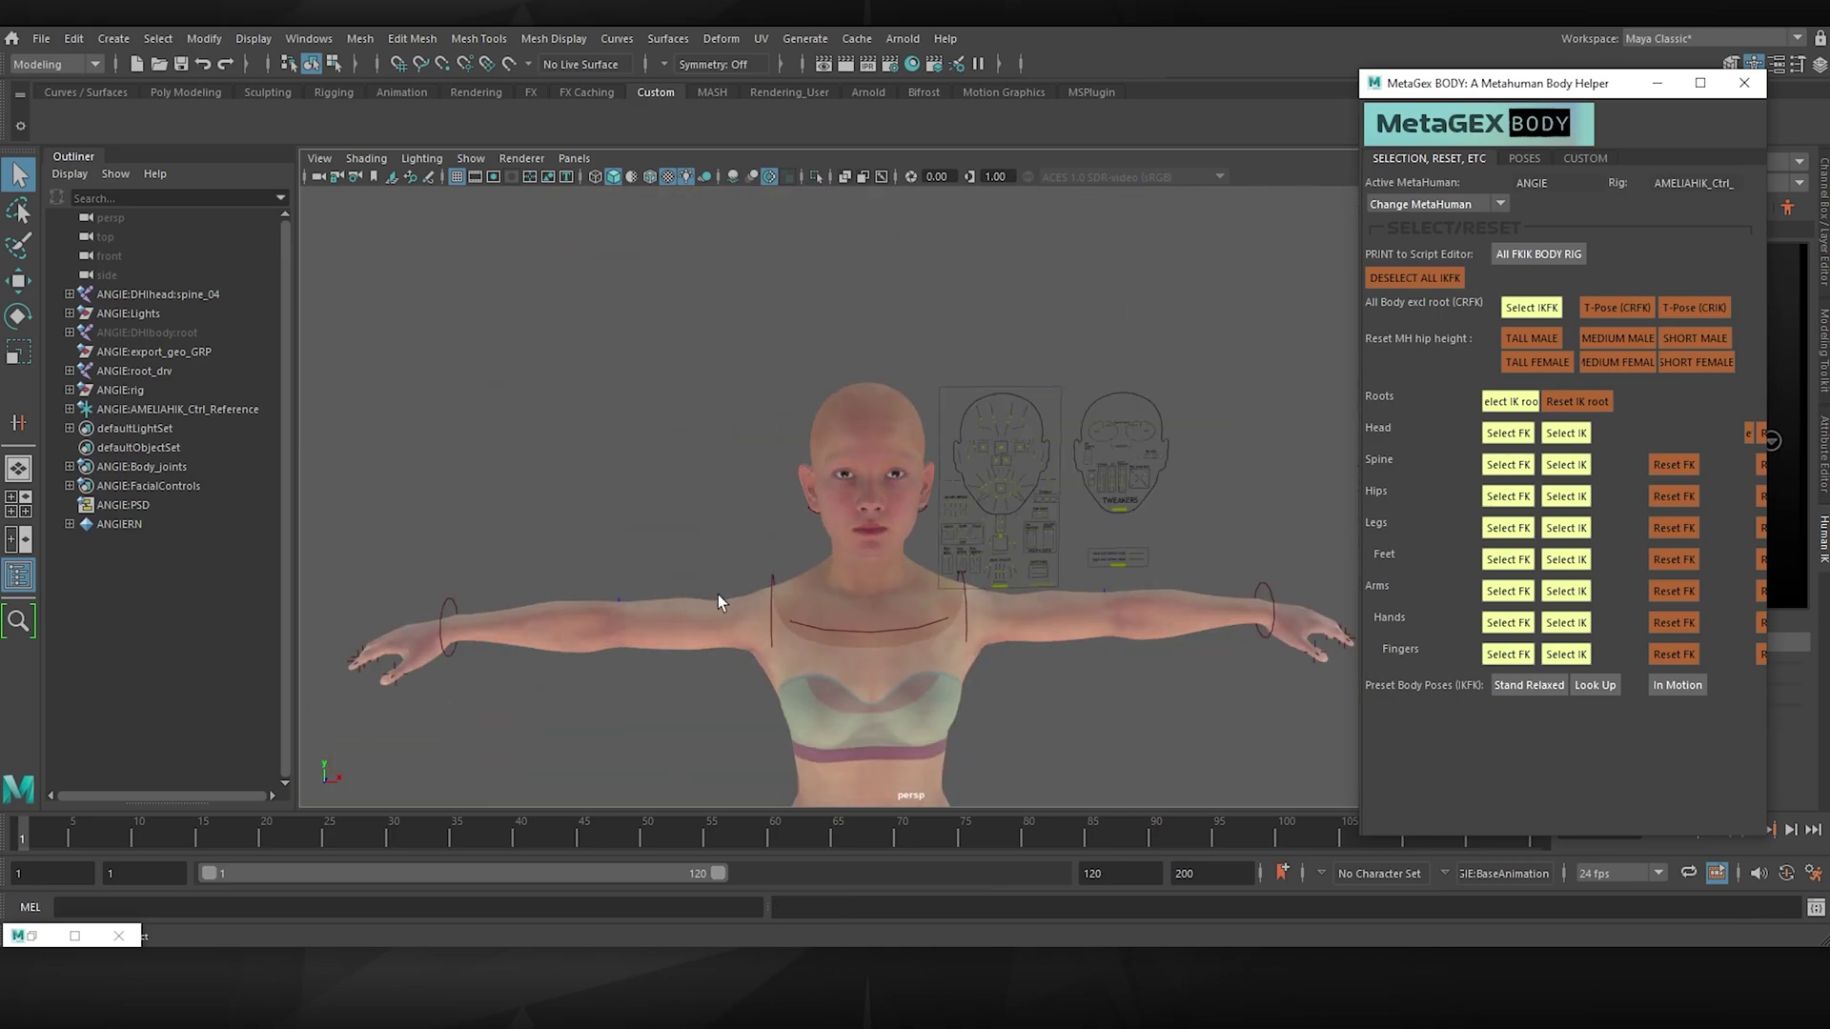
pyautogui.scroll(4, 972, 511)
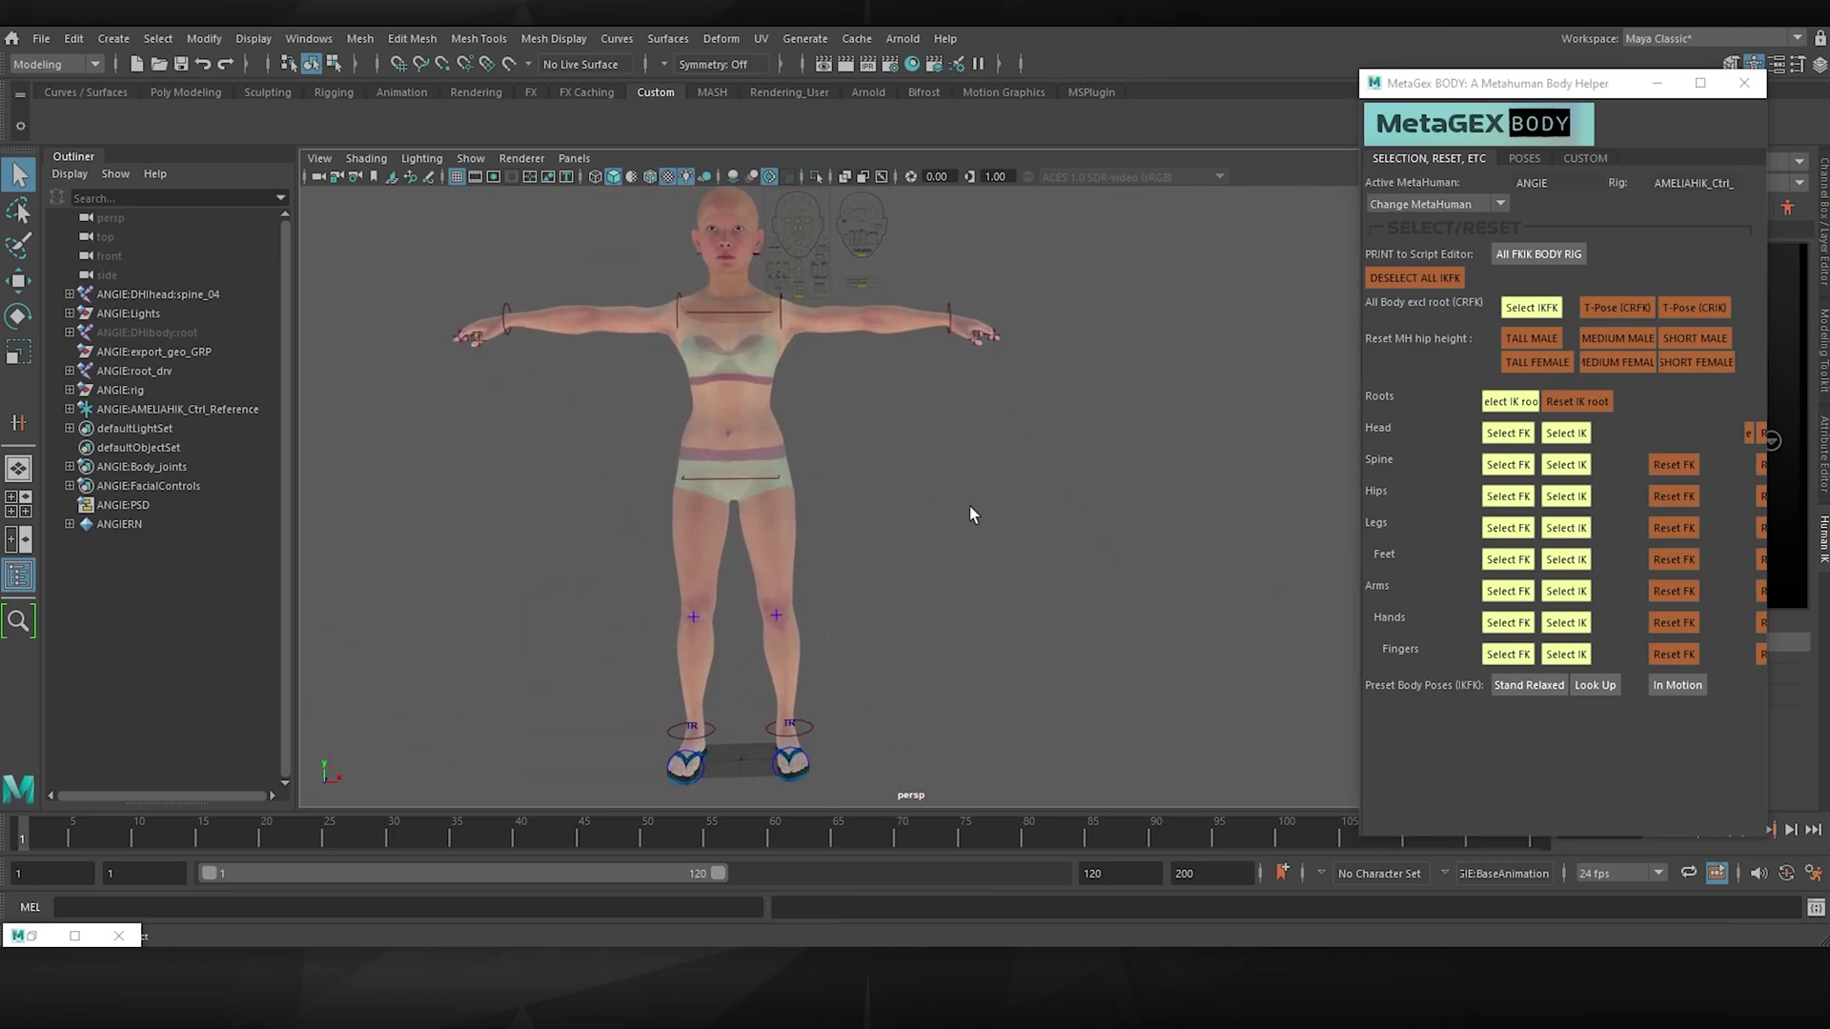
pyautogui.click(1529, 685)
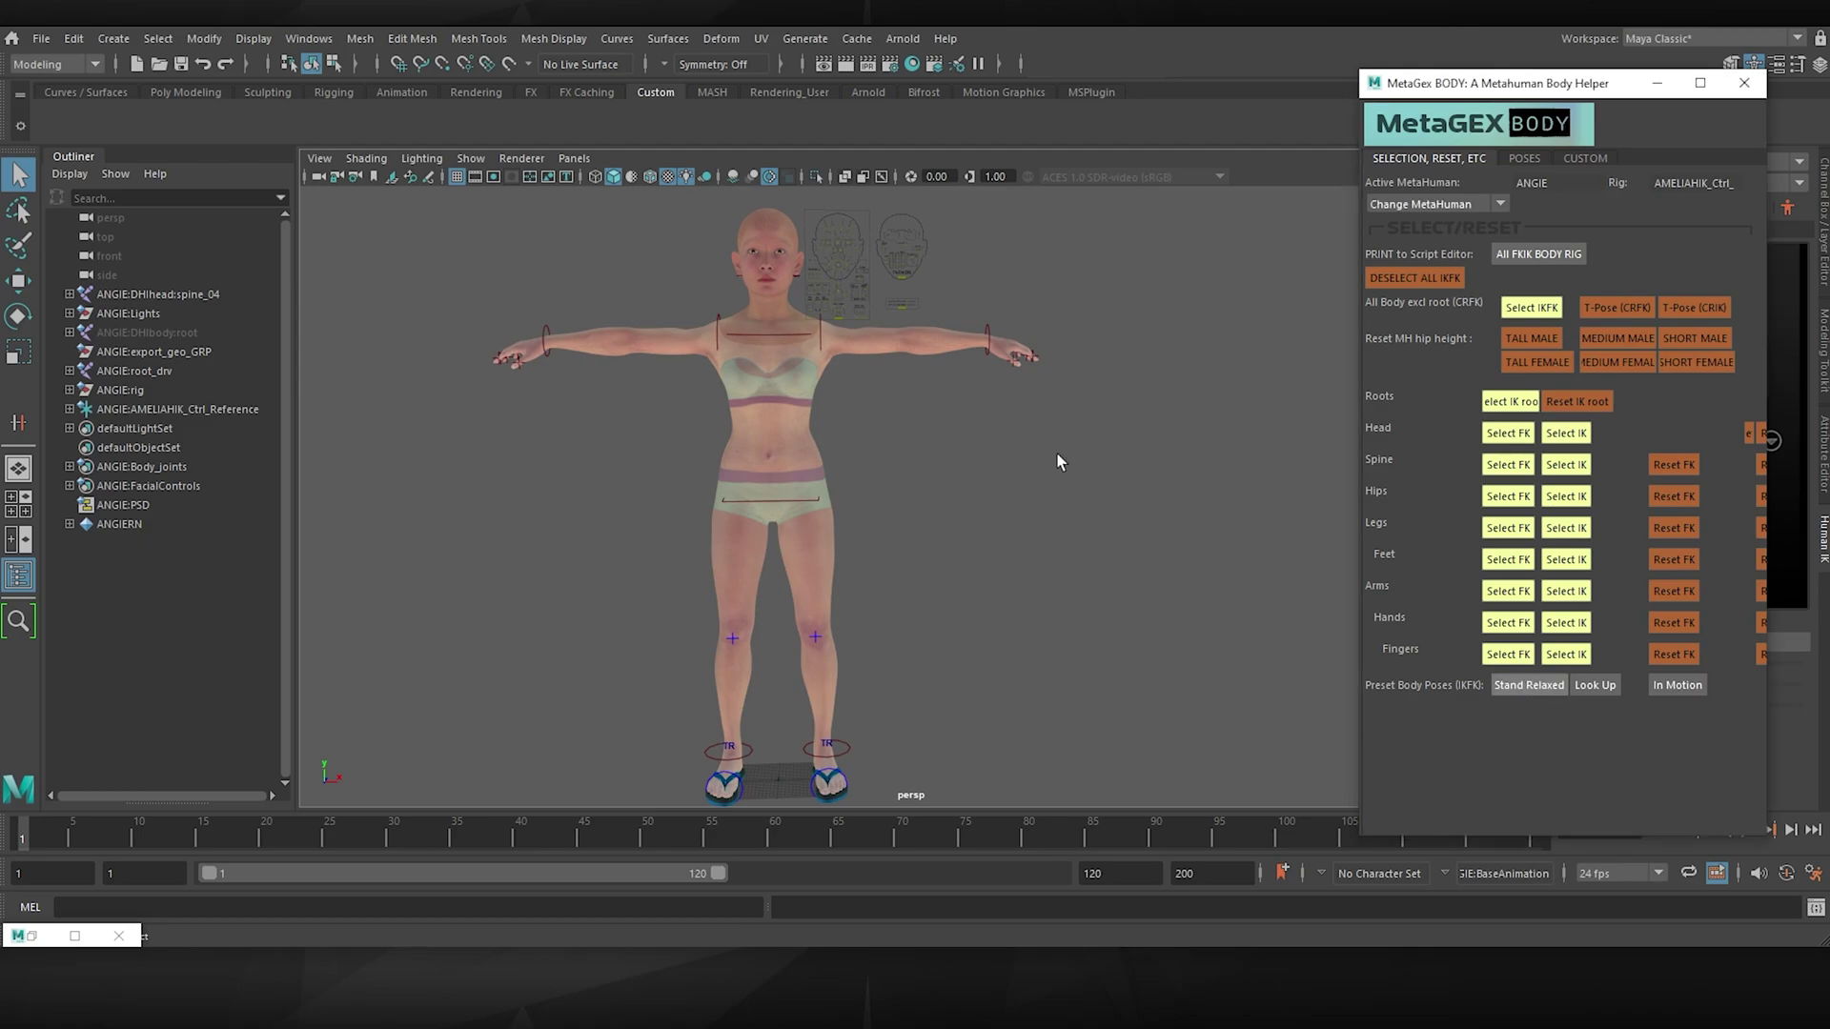
pyautogui.click(1594, 684)
pyautogui.keyDown('alt'); pyautogui.moveTo(656, 560); pyautogui.dragTo(762, 567); pyautogui.keyUp('alt')
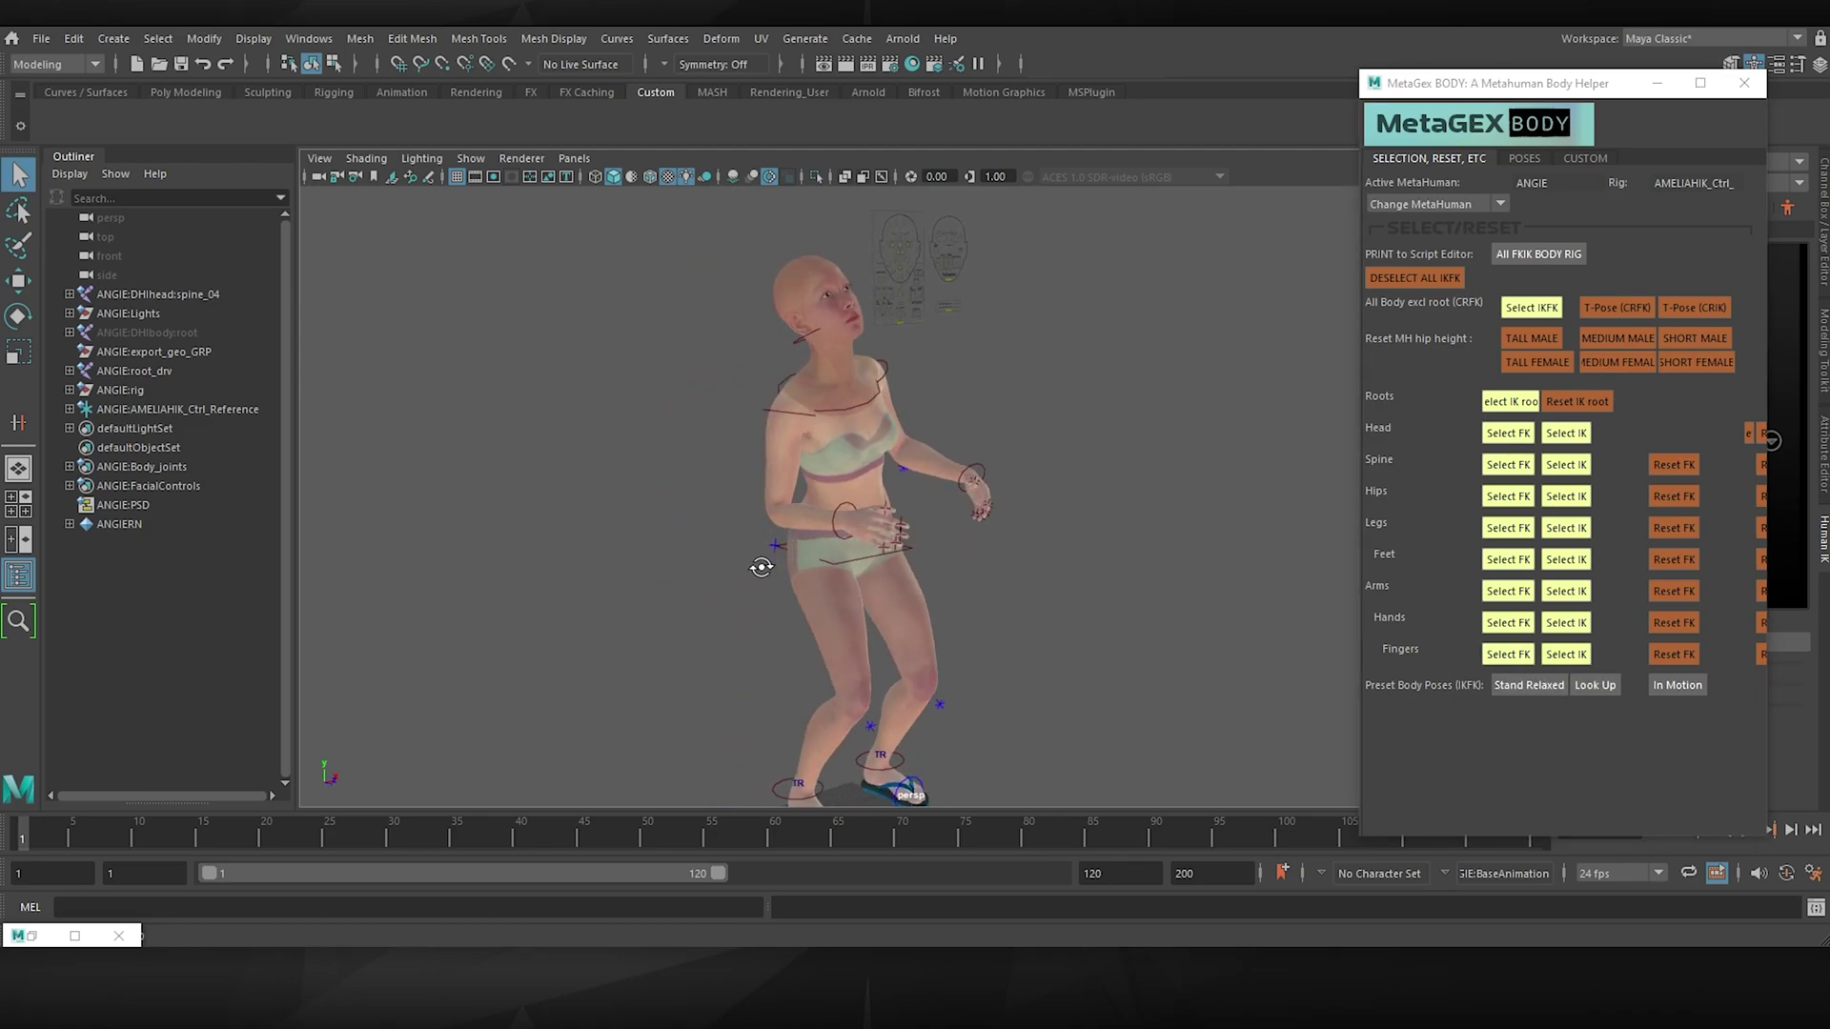
pyautogui.click(1677, 685)
pyautogui.keyDown('alt'); pyautogui.moveTo(976, 511); pyautogui.dragTo(1070, 511); pyautogui.keyUp('alt')
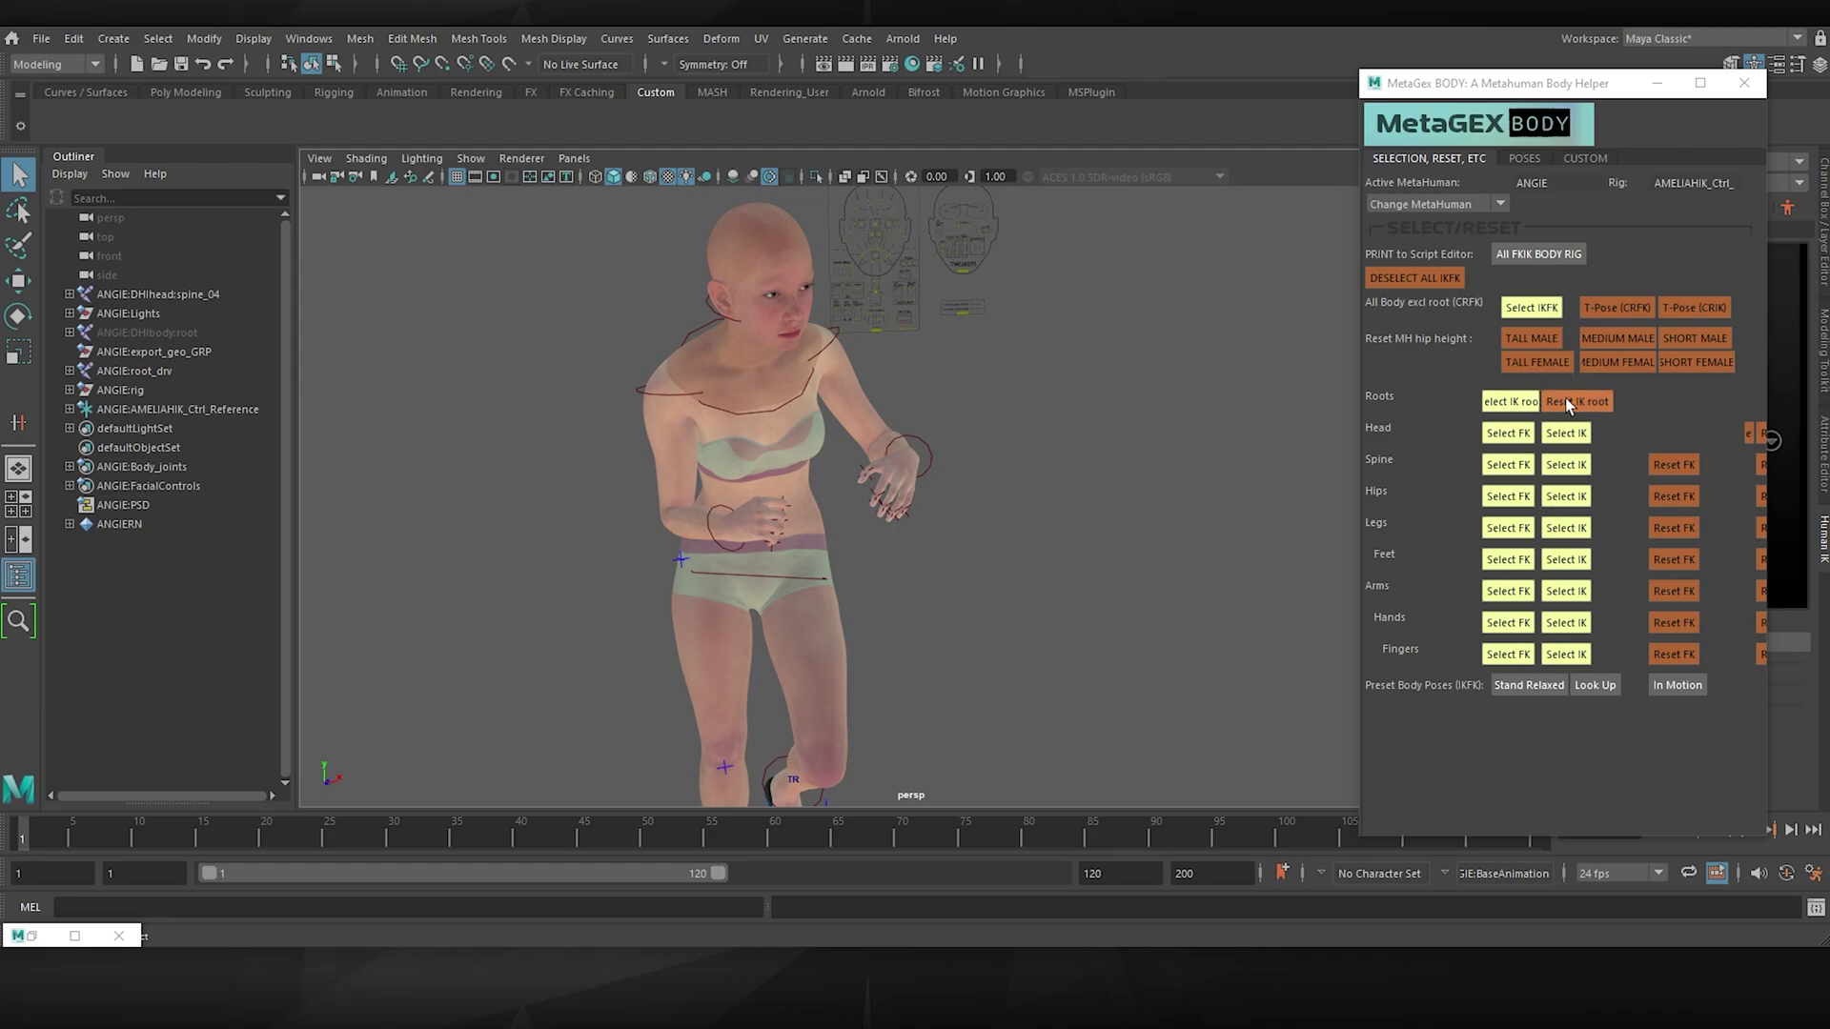
# Snap ANGIE into T-Pose (CRFK) then T-Pose (CRIK) and reframe the full body.
pyautogui.click(1592, 315)
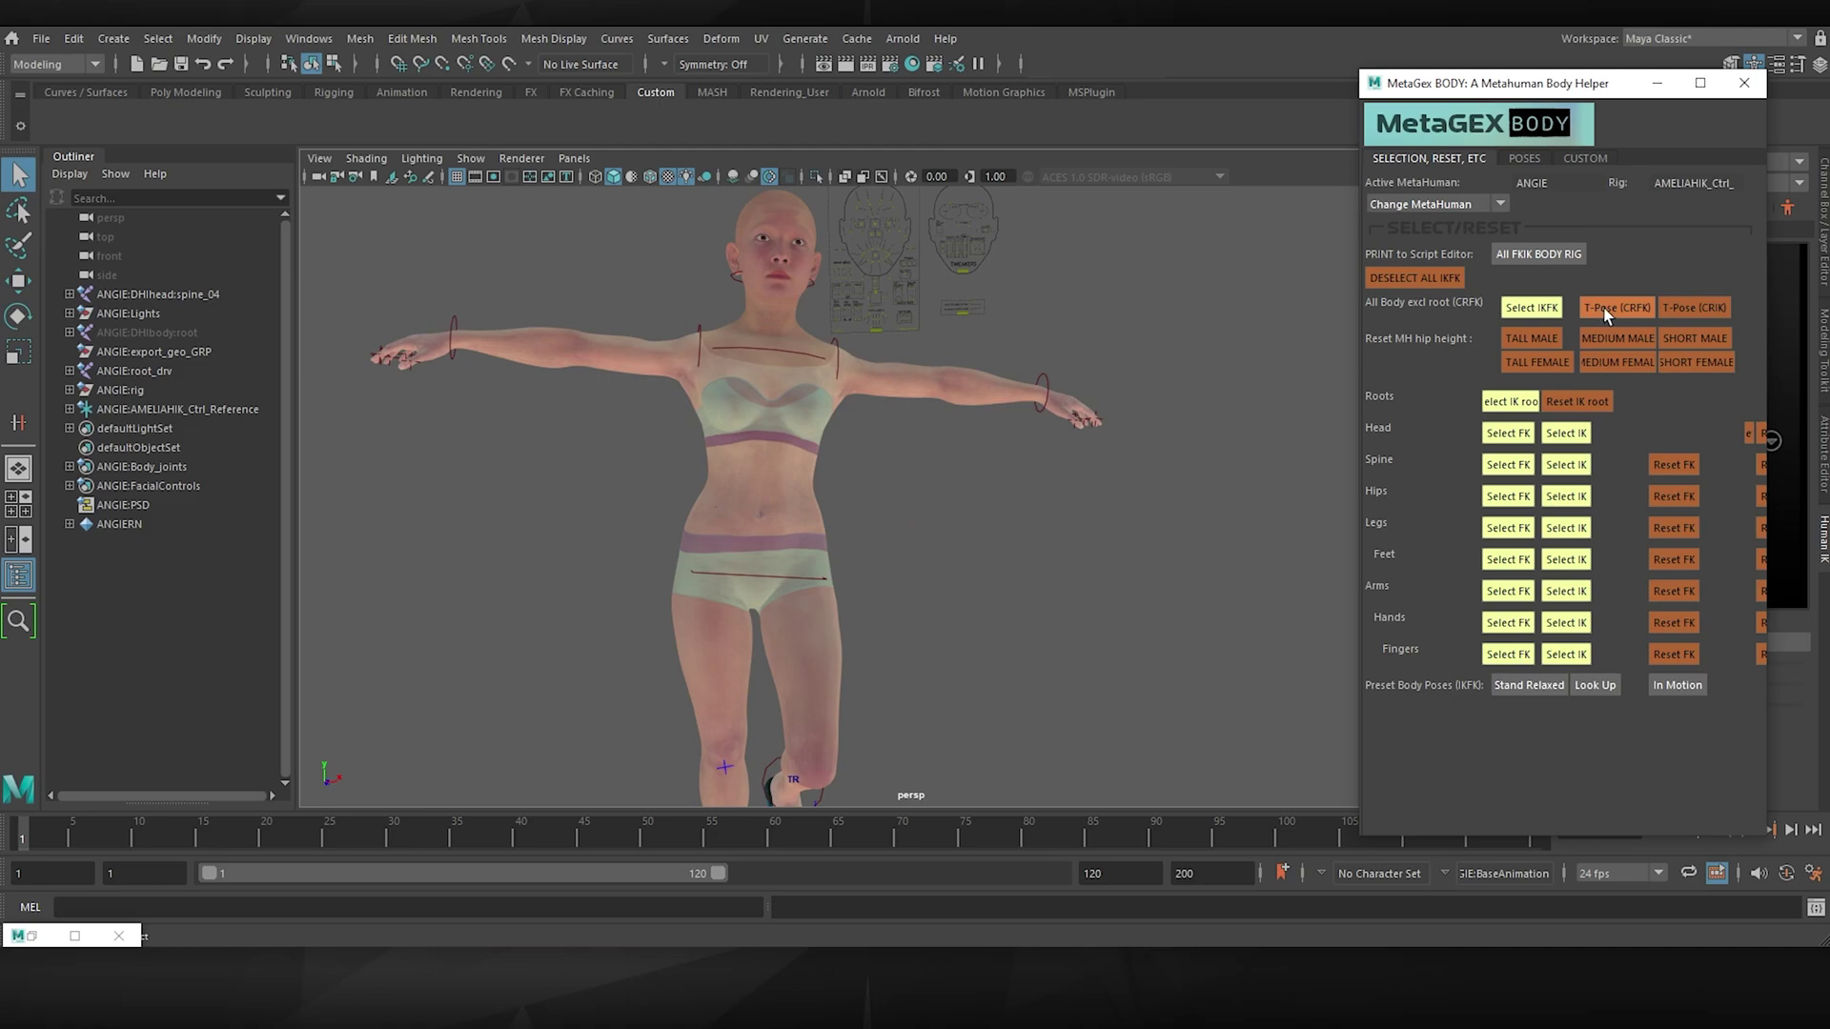
pyautogui.click(1689, 307)
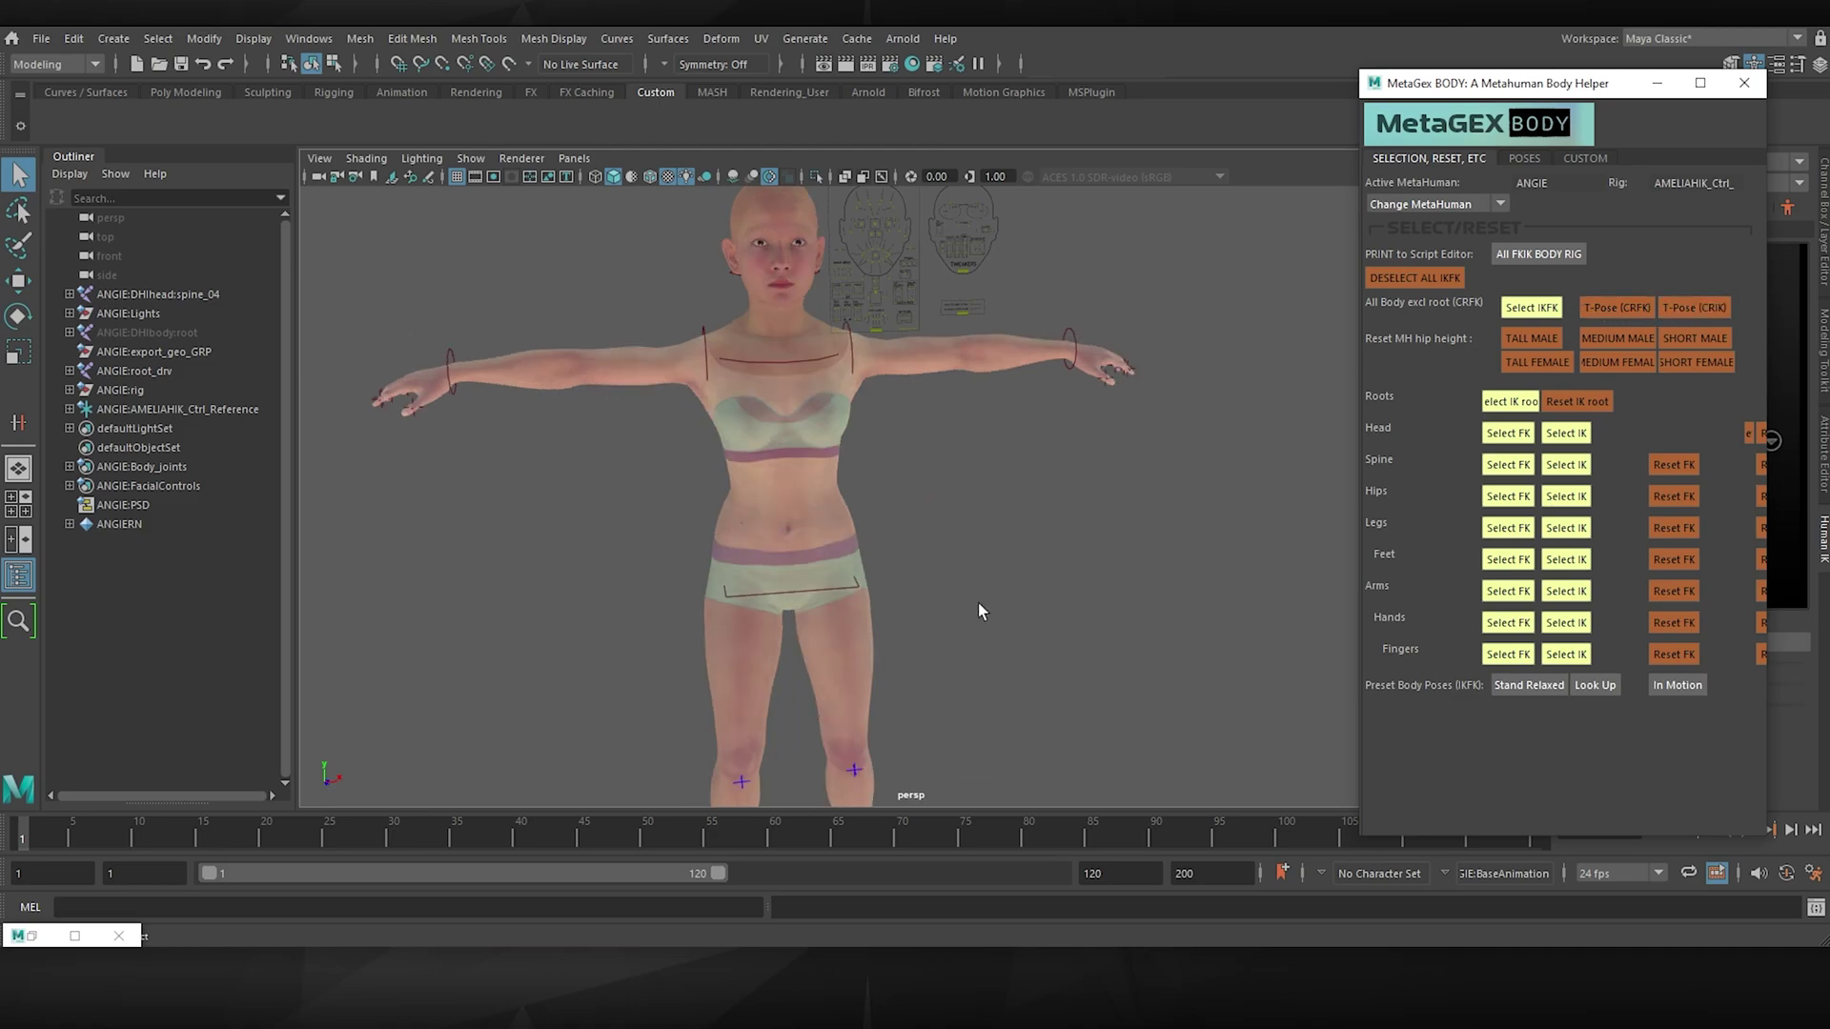
pyautogui.scroll(-5, 980, 630)
pyautogui.keyDown('alt'); pyautogui.moveTo(946, 678); pyautogui.dragTo(961, 667, button='middle'); pyautogui.keyUp('alt')
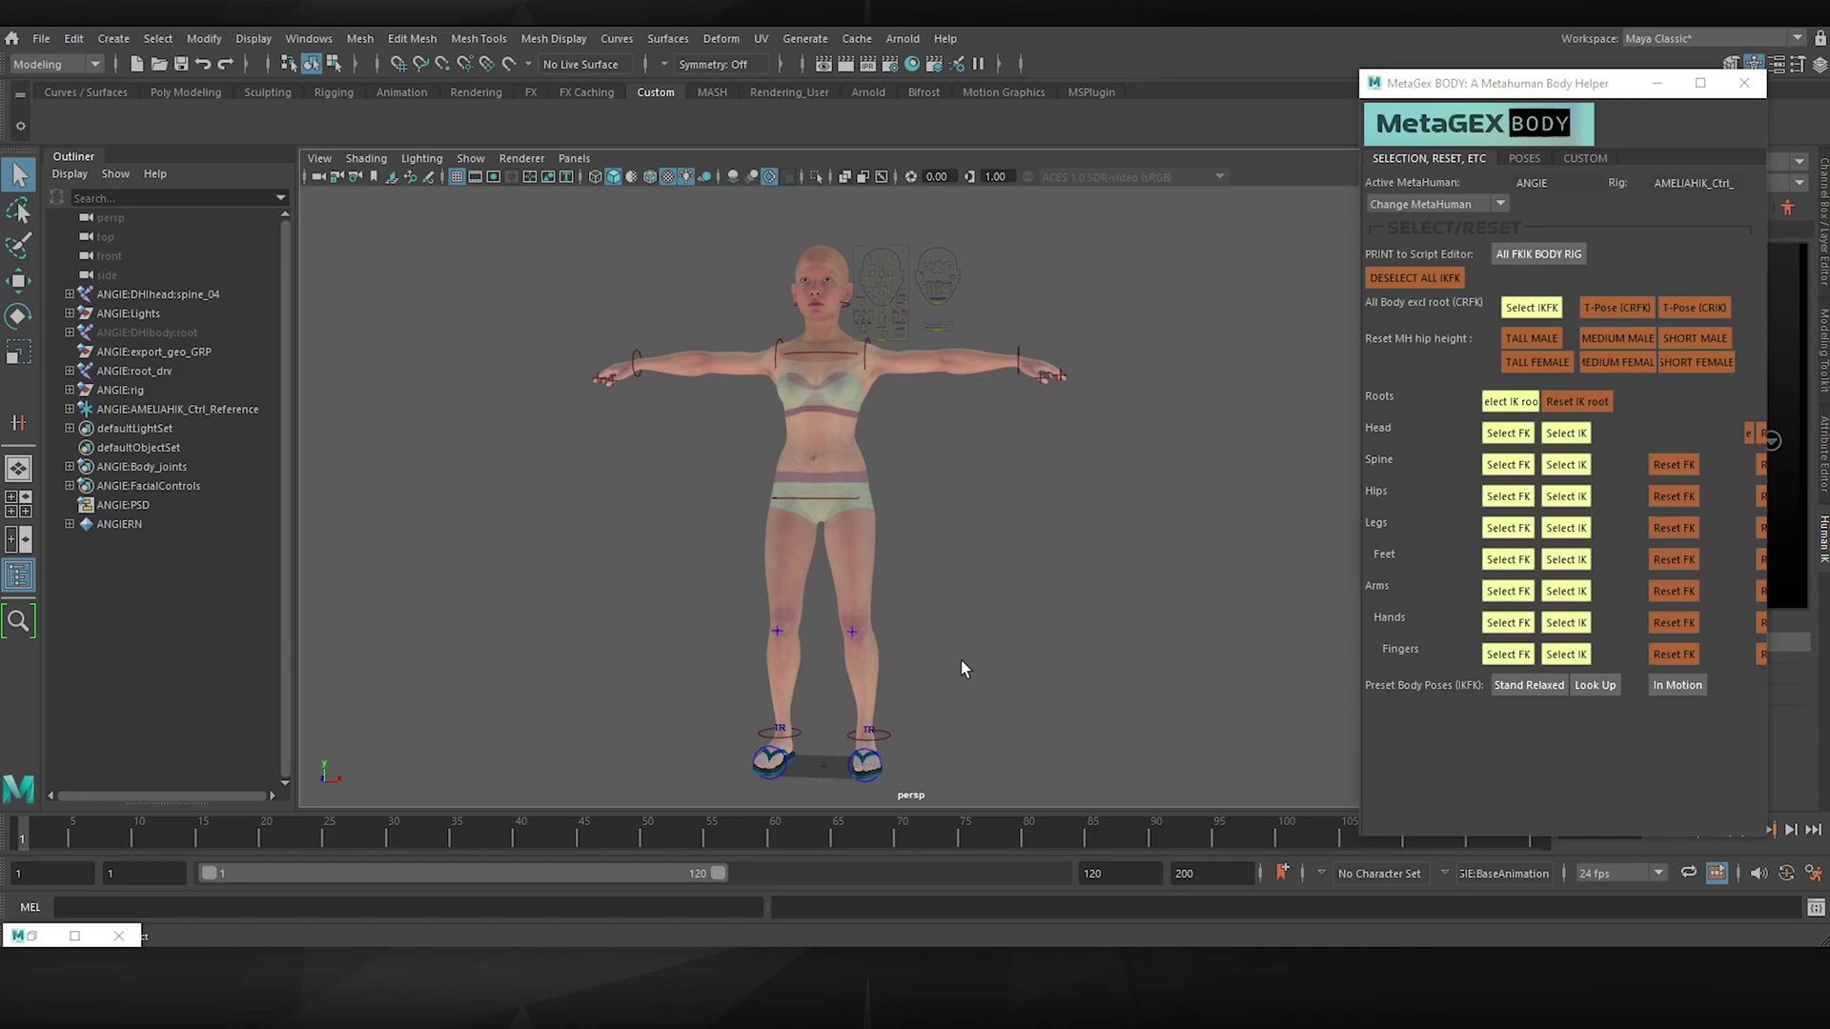
# Apply the Look Up and In Motion poses, ending on Stand Relaxed.
pyautogui.click(1595, 685)
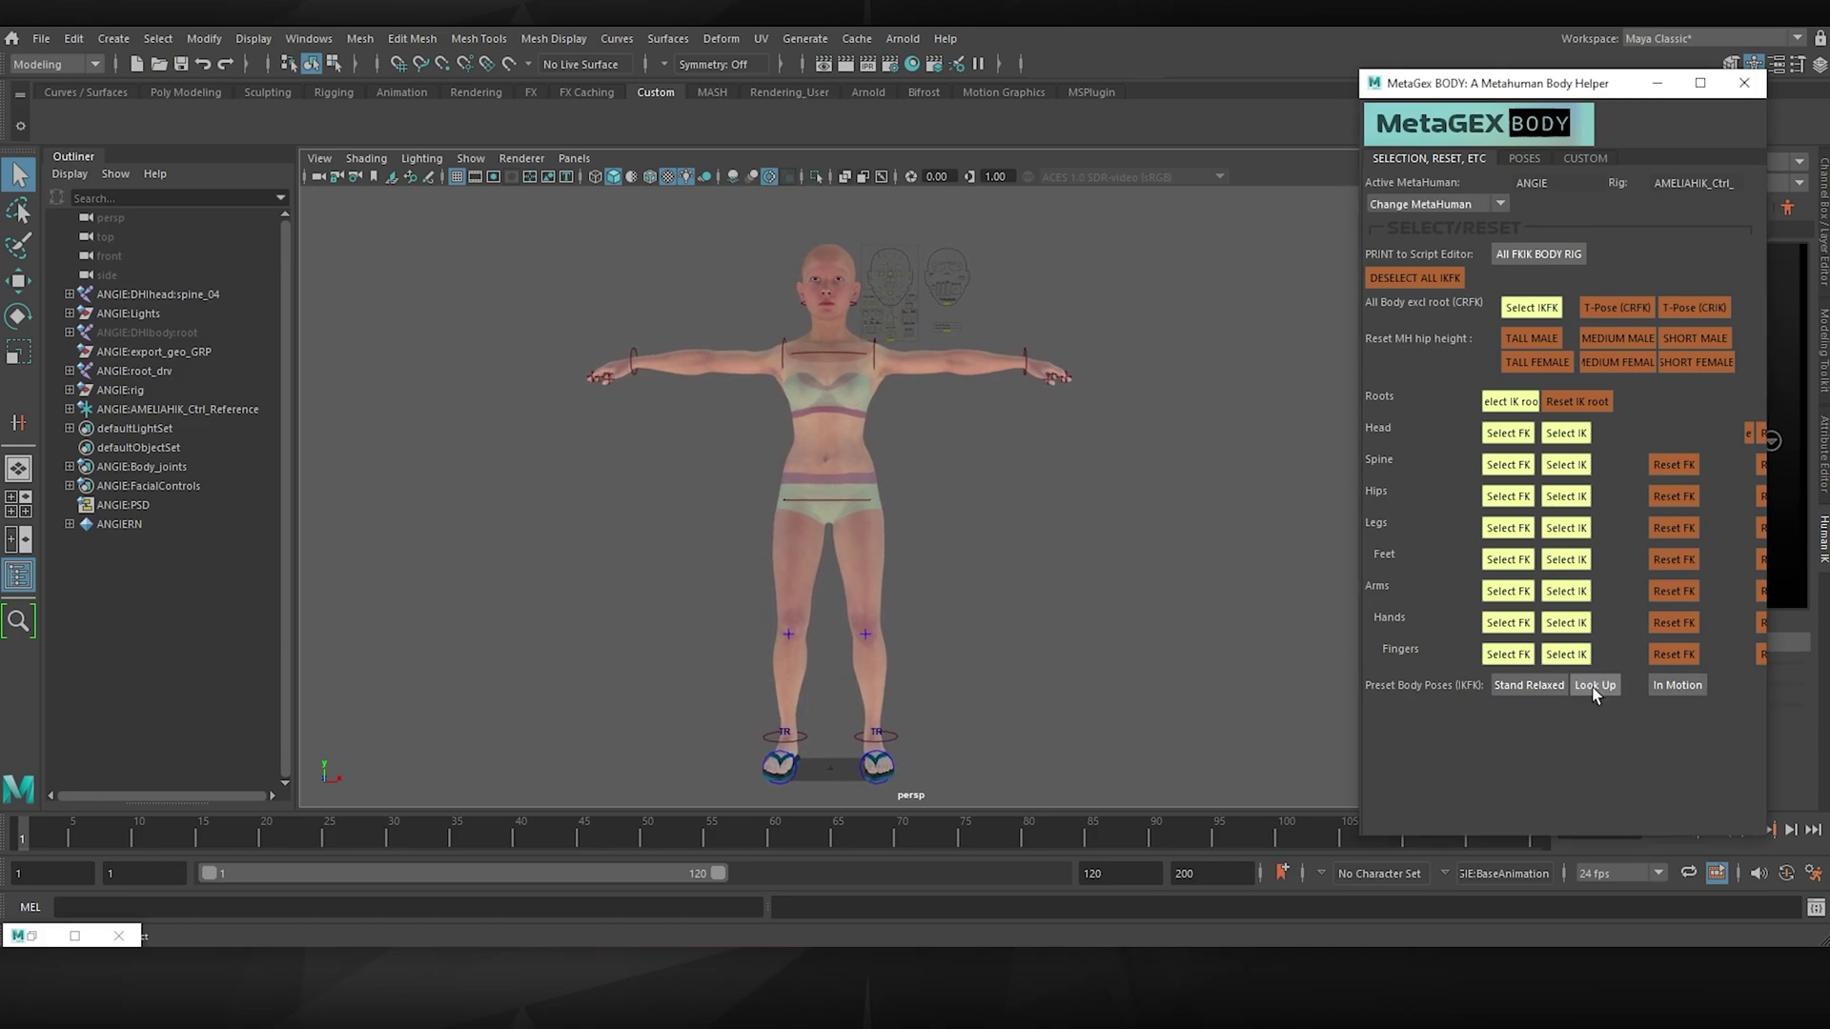
pyautogui.click(1683, 682)
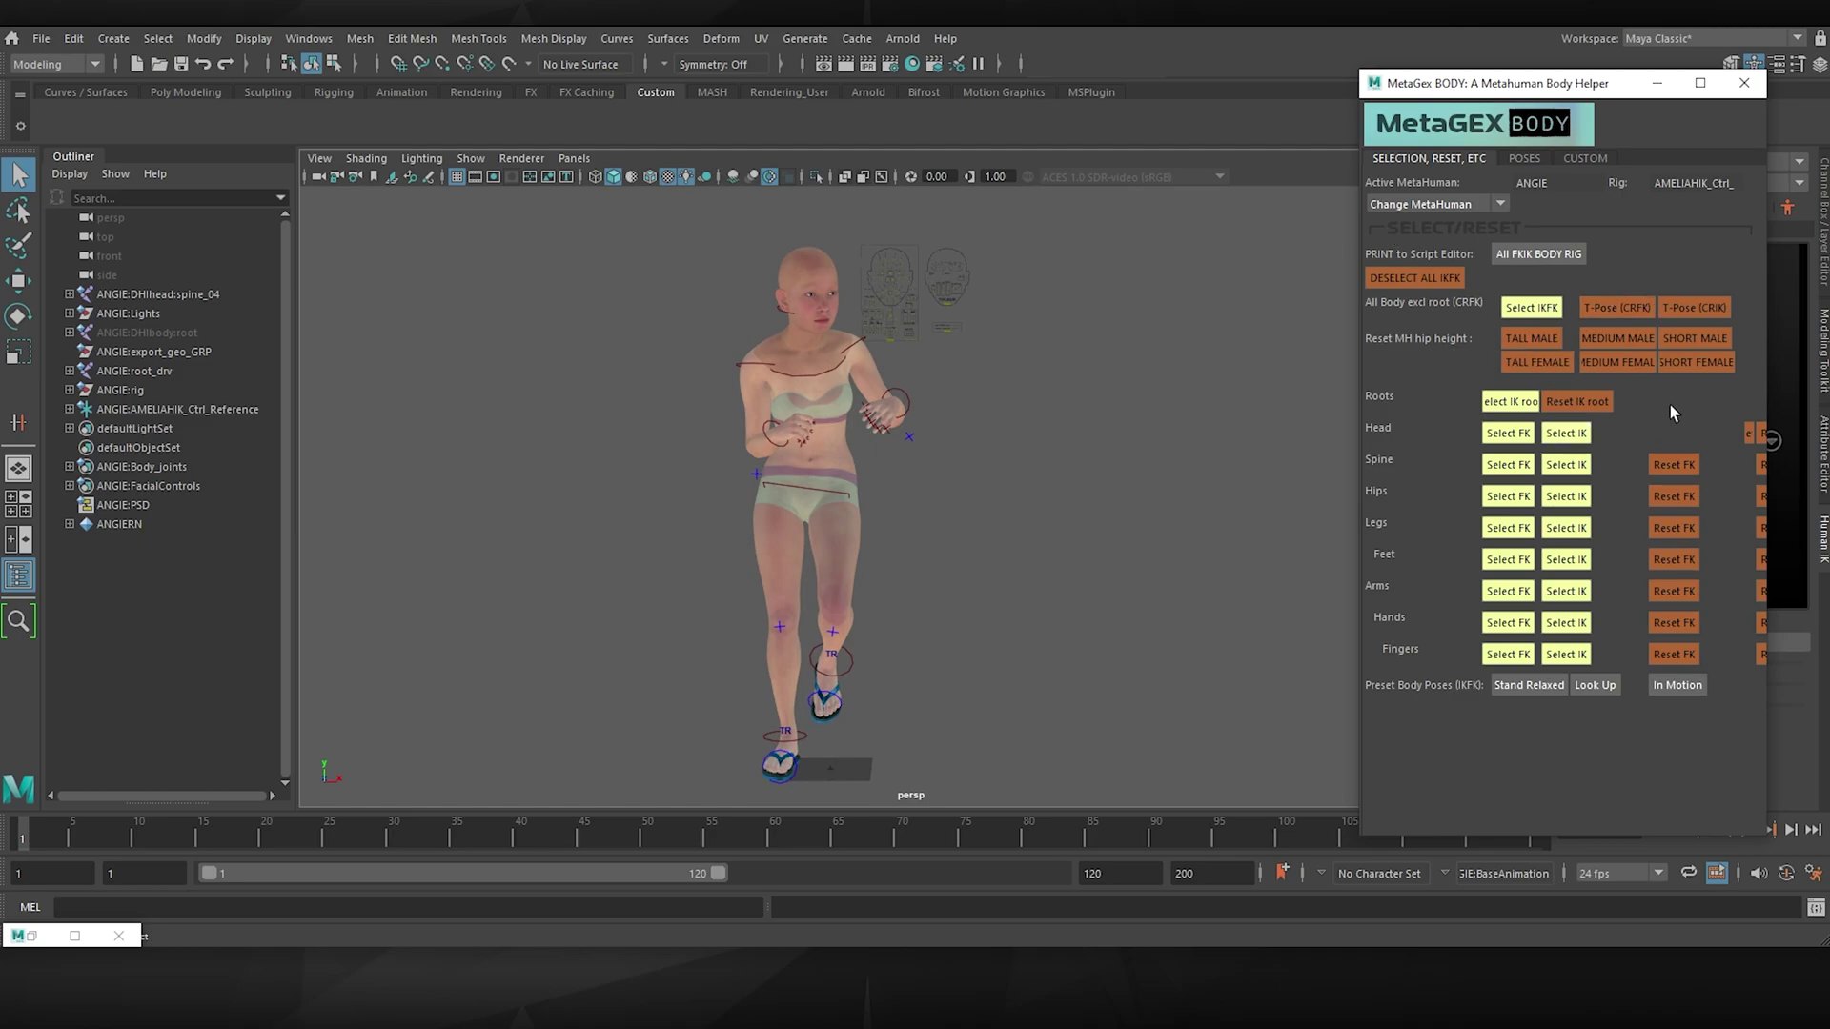
pyautogui.click(1530, 686)
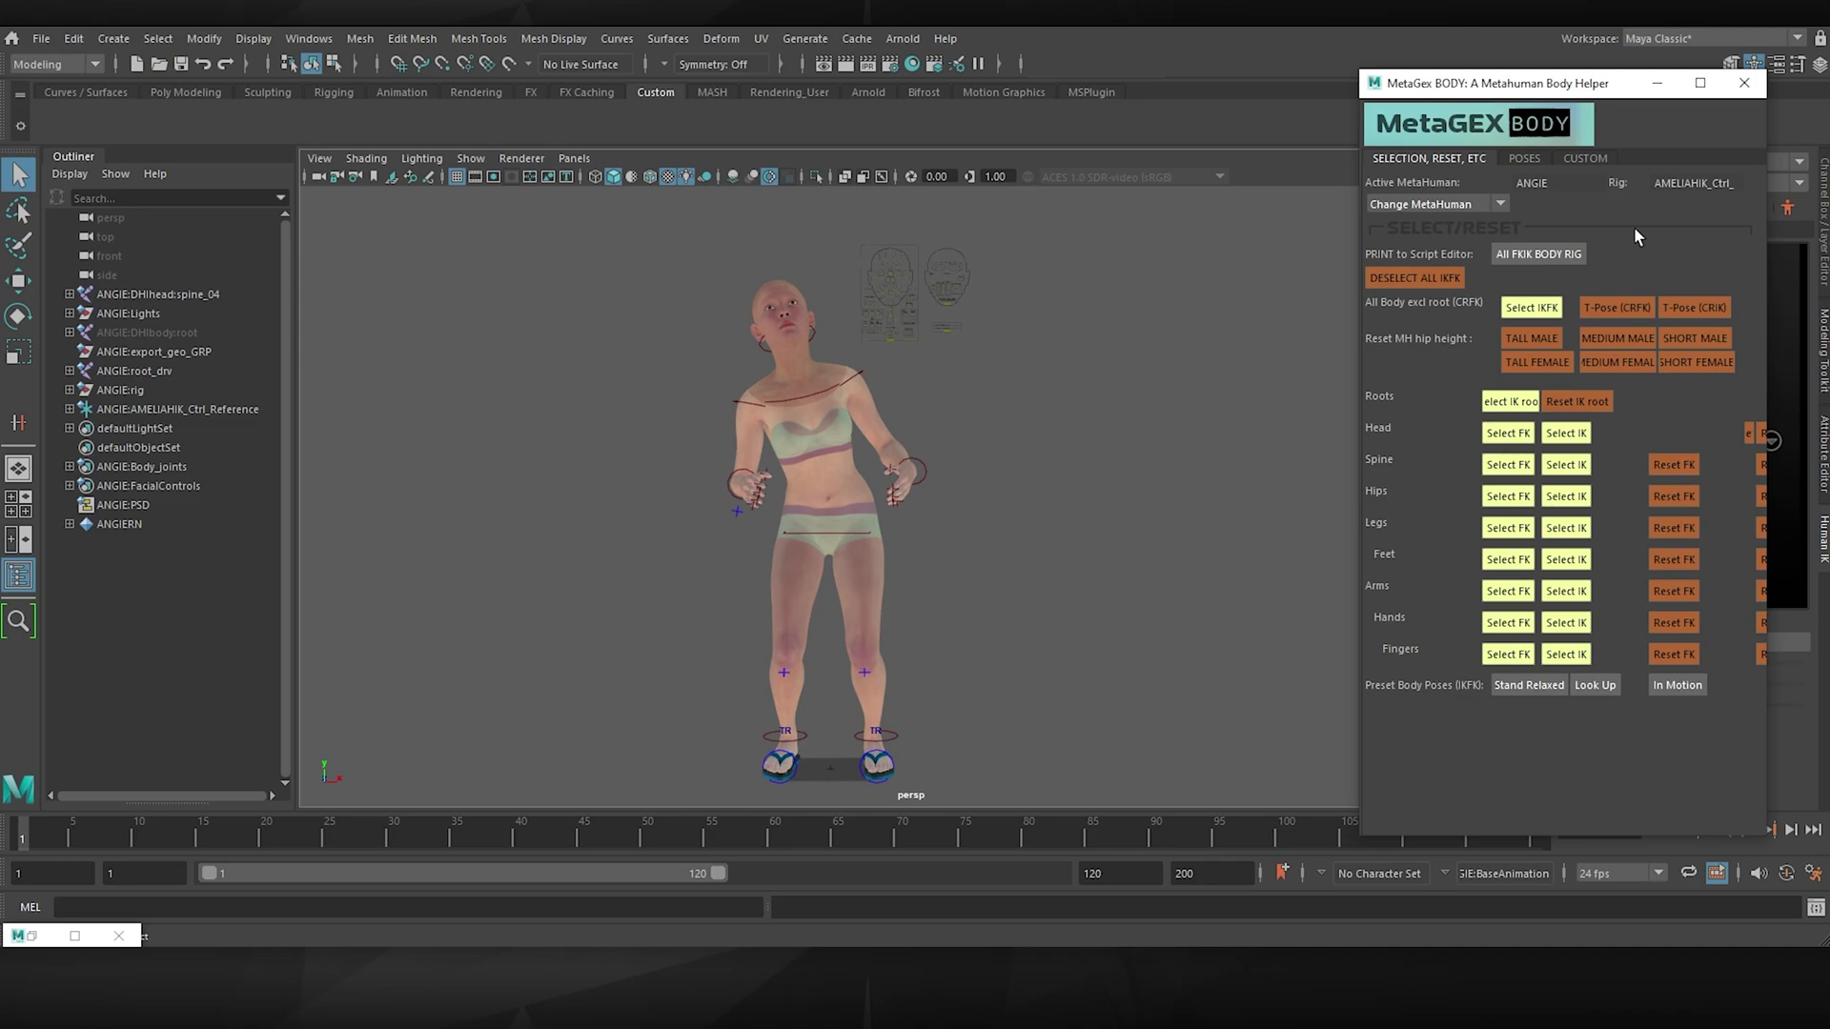
# Show the MetaGEX BODY Poses page with its body mask, pose categories and Talk pose grid.
pyautogui.click(1525, 158)
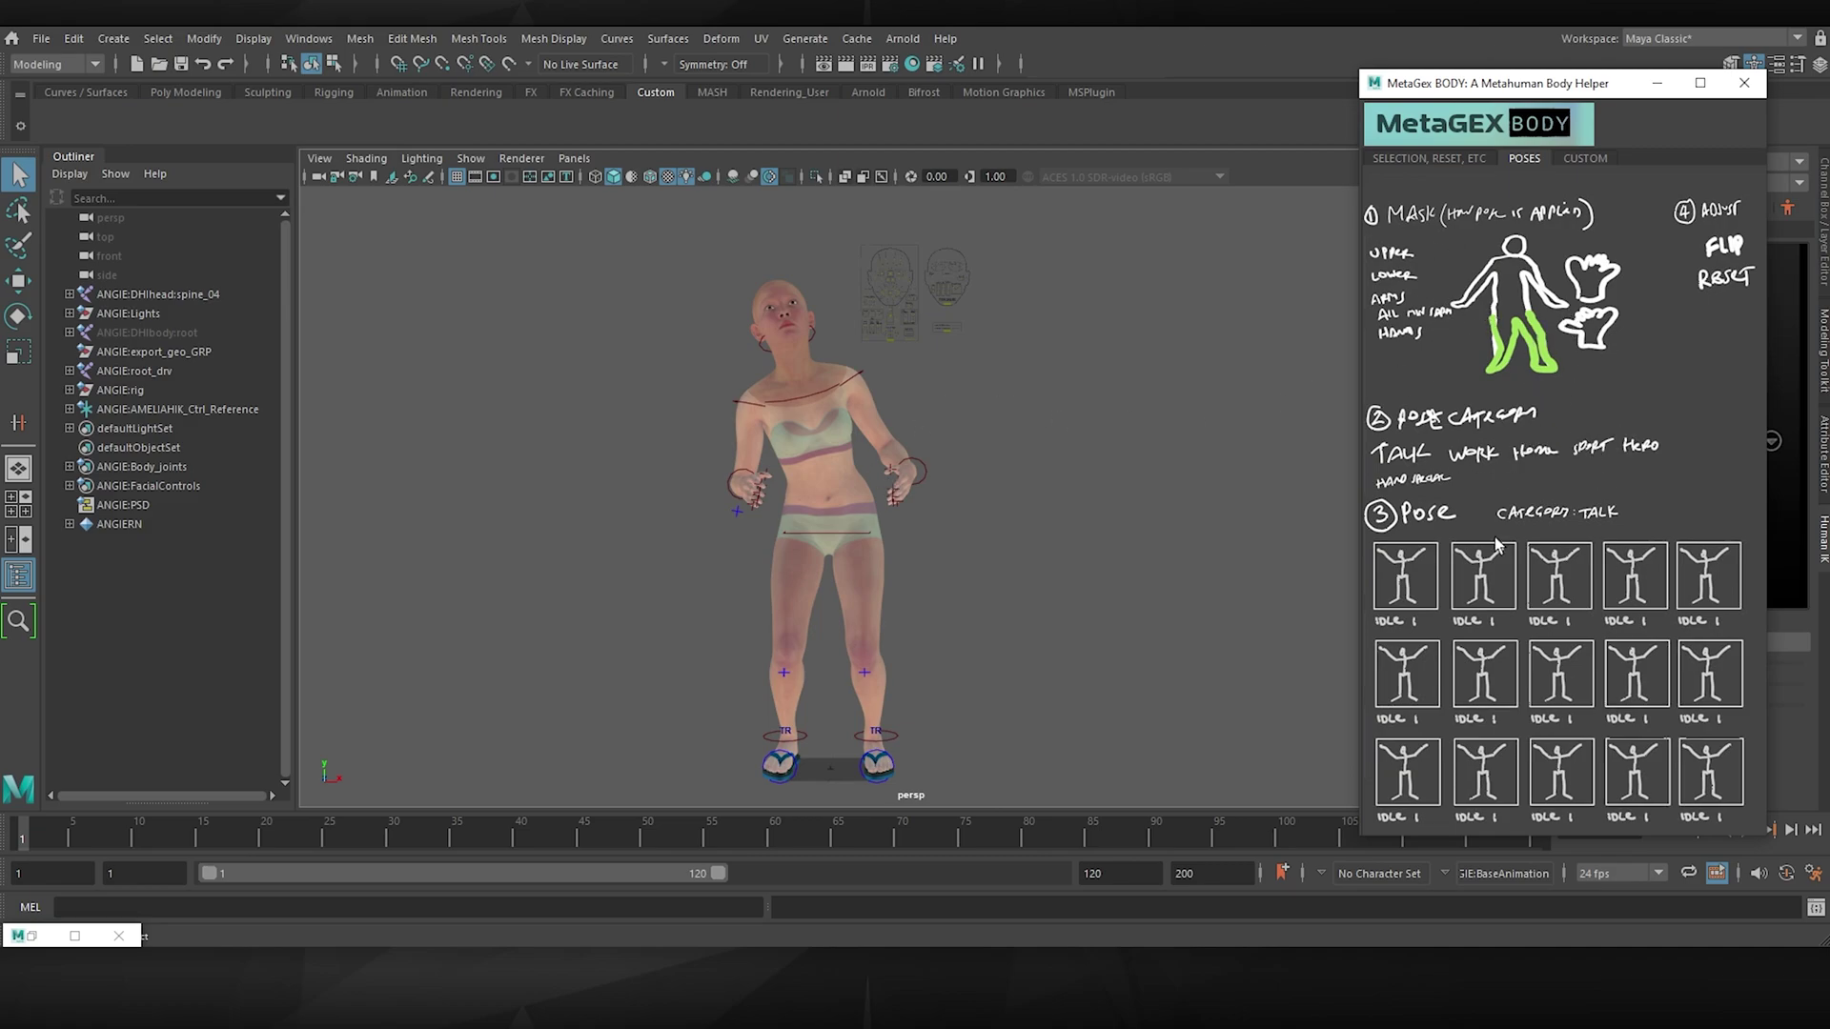
pyautogui.click(1429, 160)
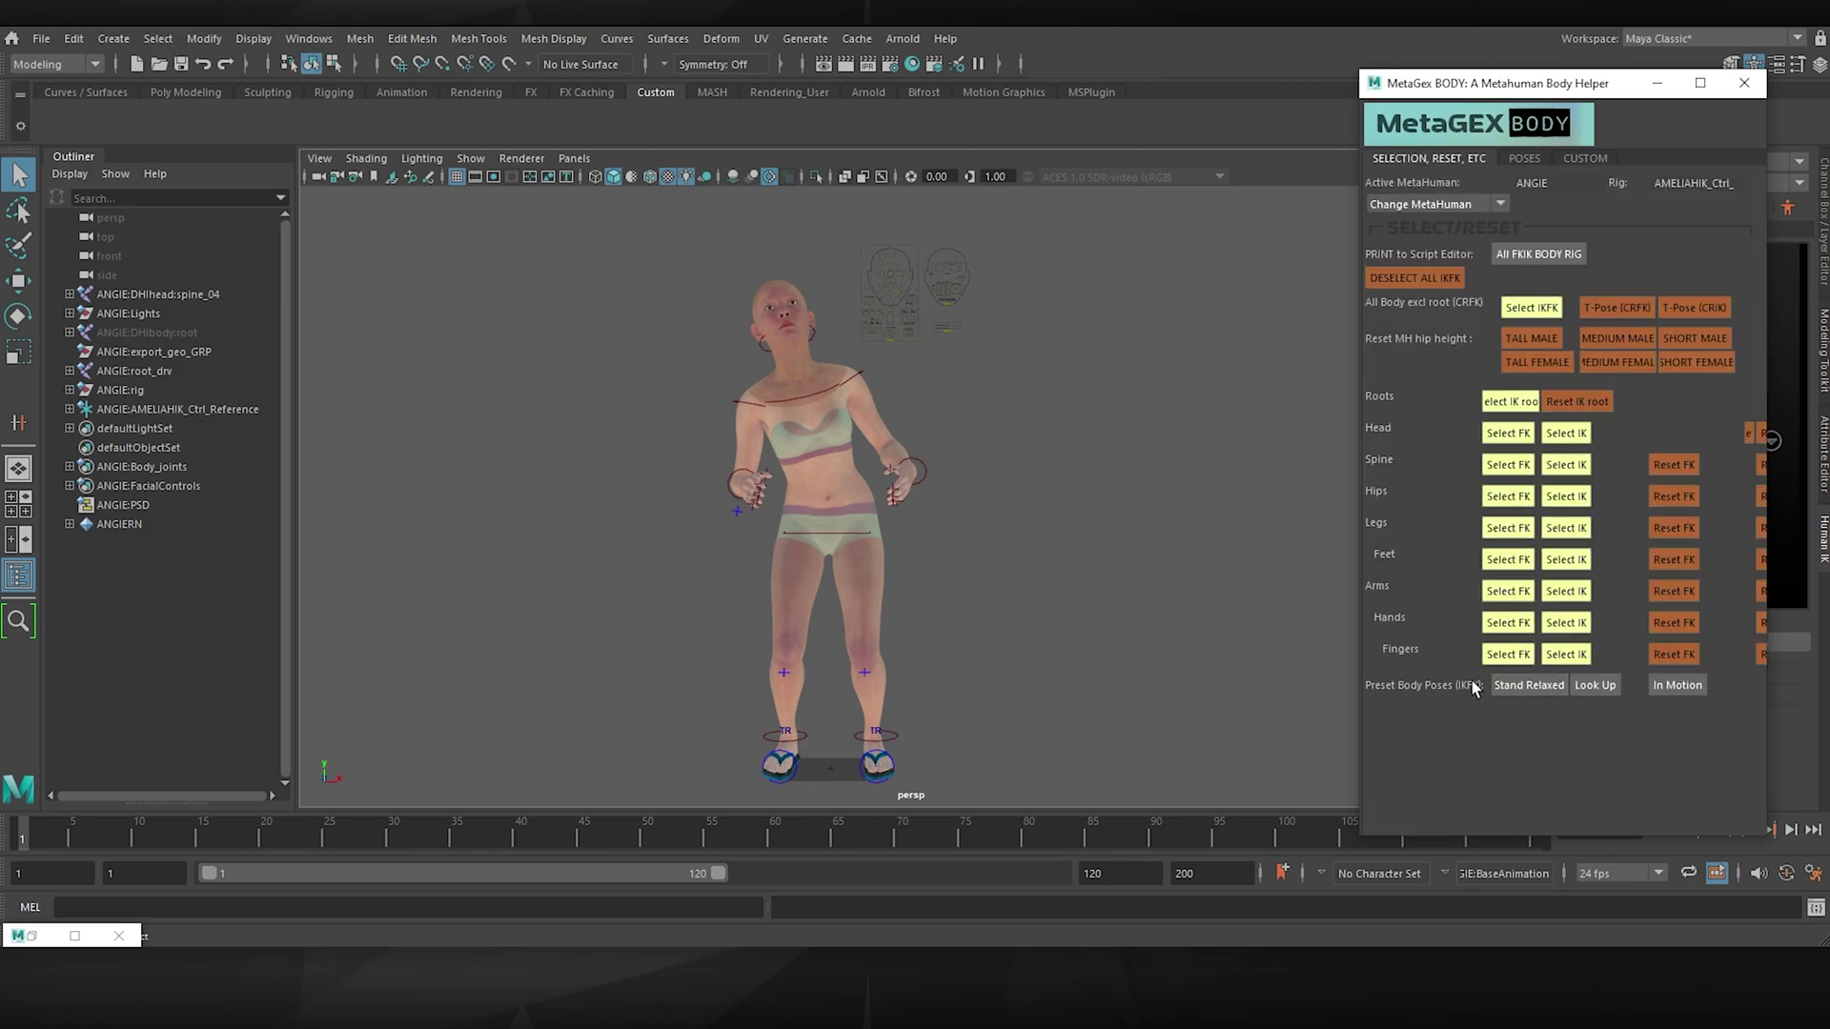
pyautogui.click(1525, 160)
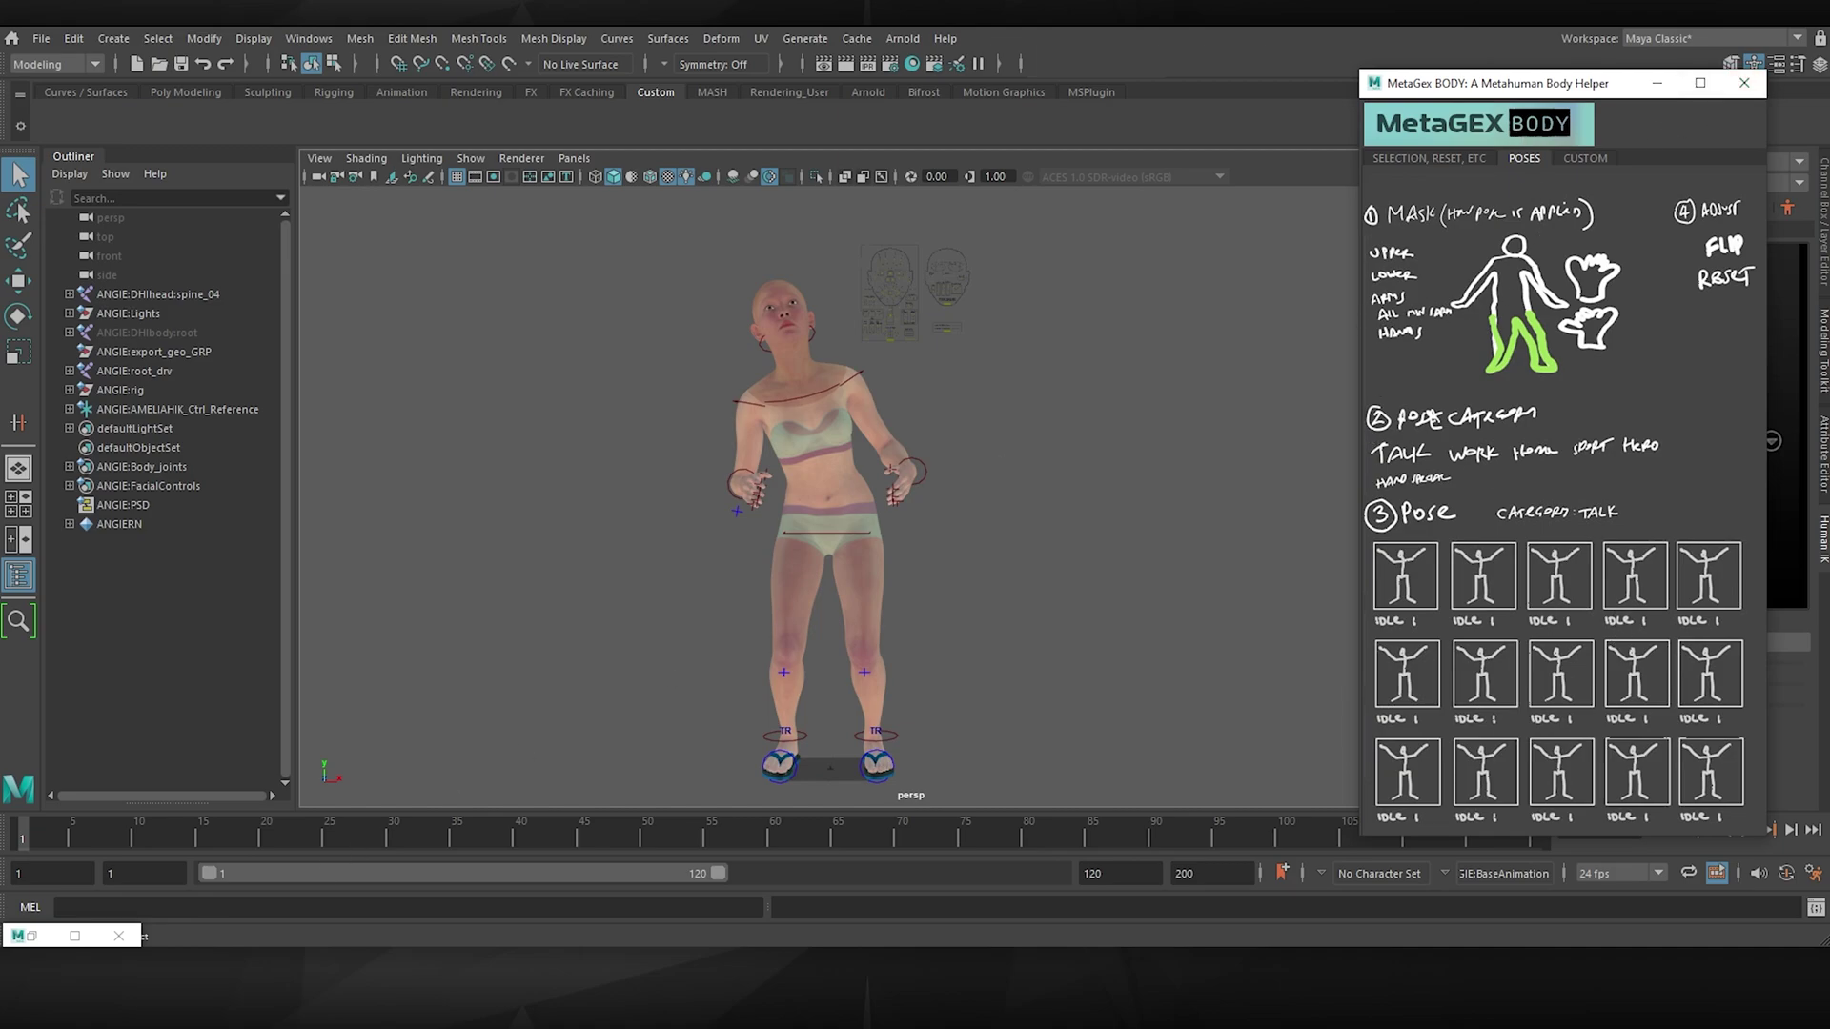
# Run VFmetagexFACE.mel, choose ANGIE, and dock the FACE helper beside the BODY helper.
pyautogui.click(75, 937)
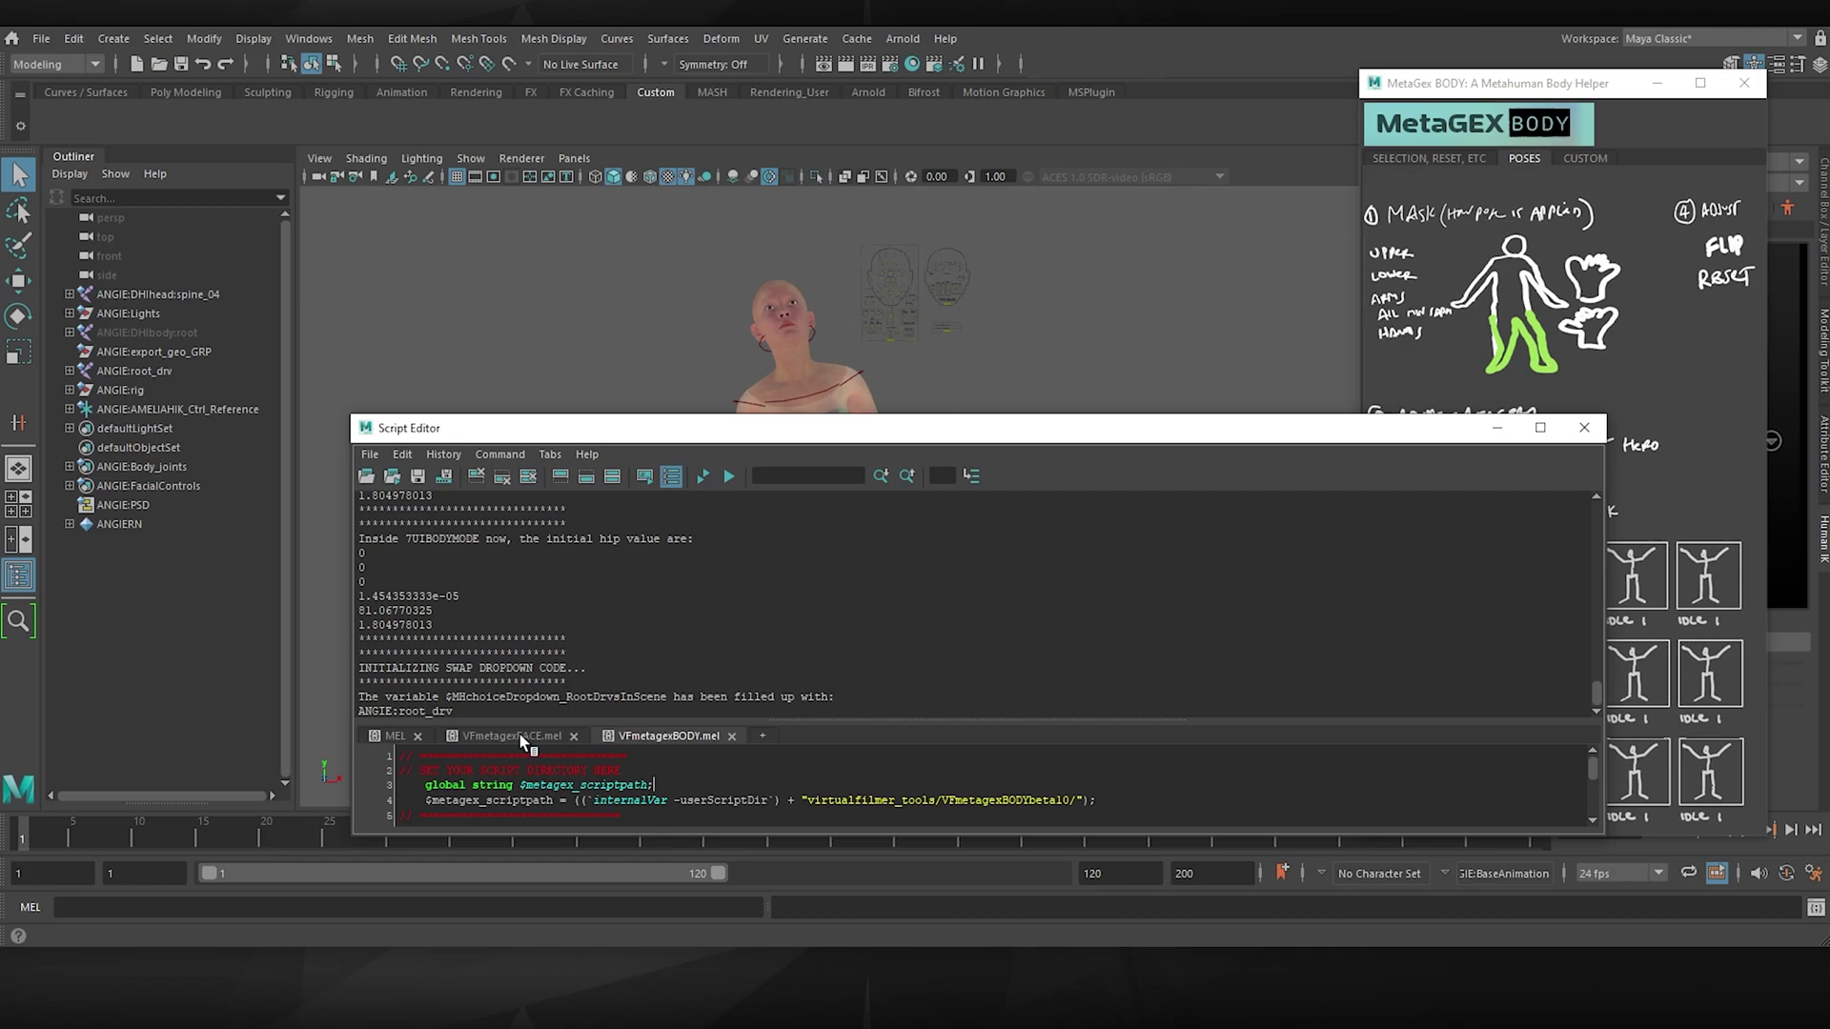
pyautogui.click(515, 742)
pyautogui.hotkey('ctrl', 'Return')
pyautogui.click(1328, 429)
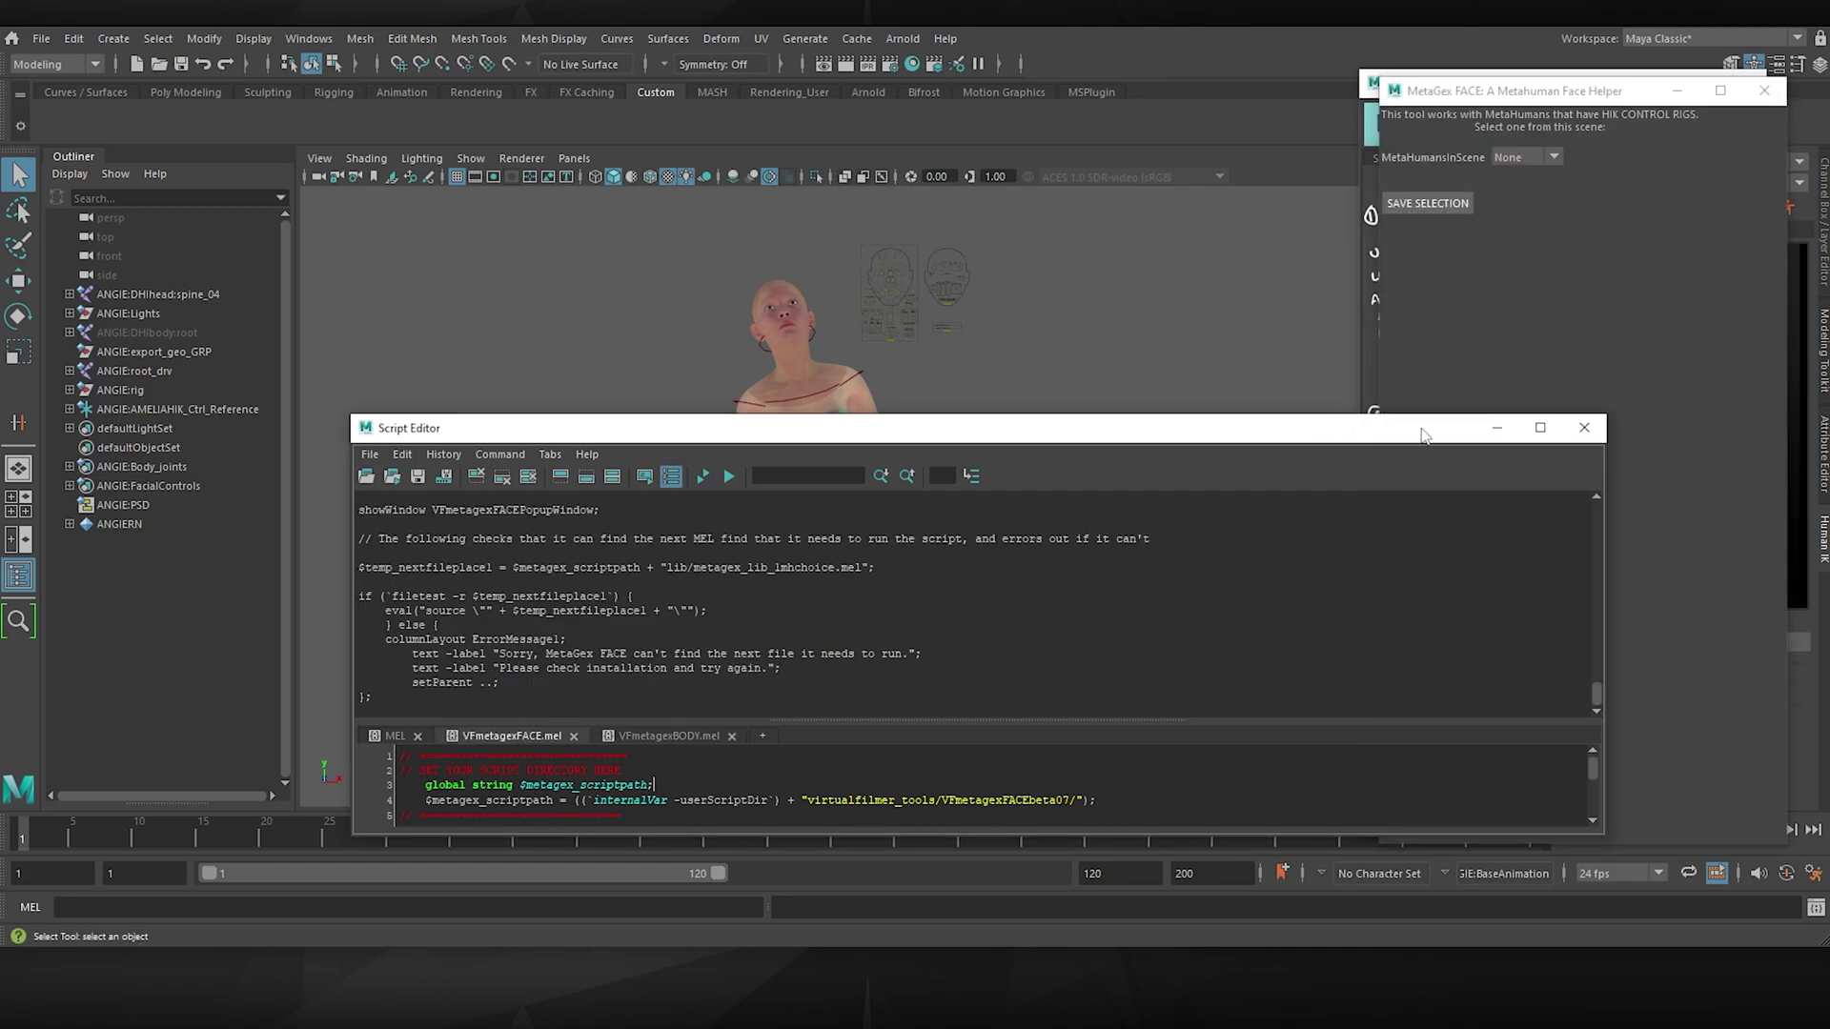
pyautogui.click(1503, 428)
pyautogui.click(1538, 157)
pyautogui.click(1476, 194)
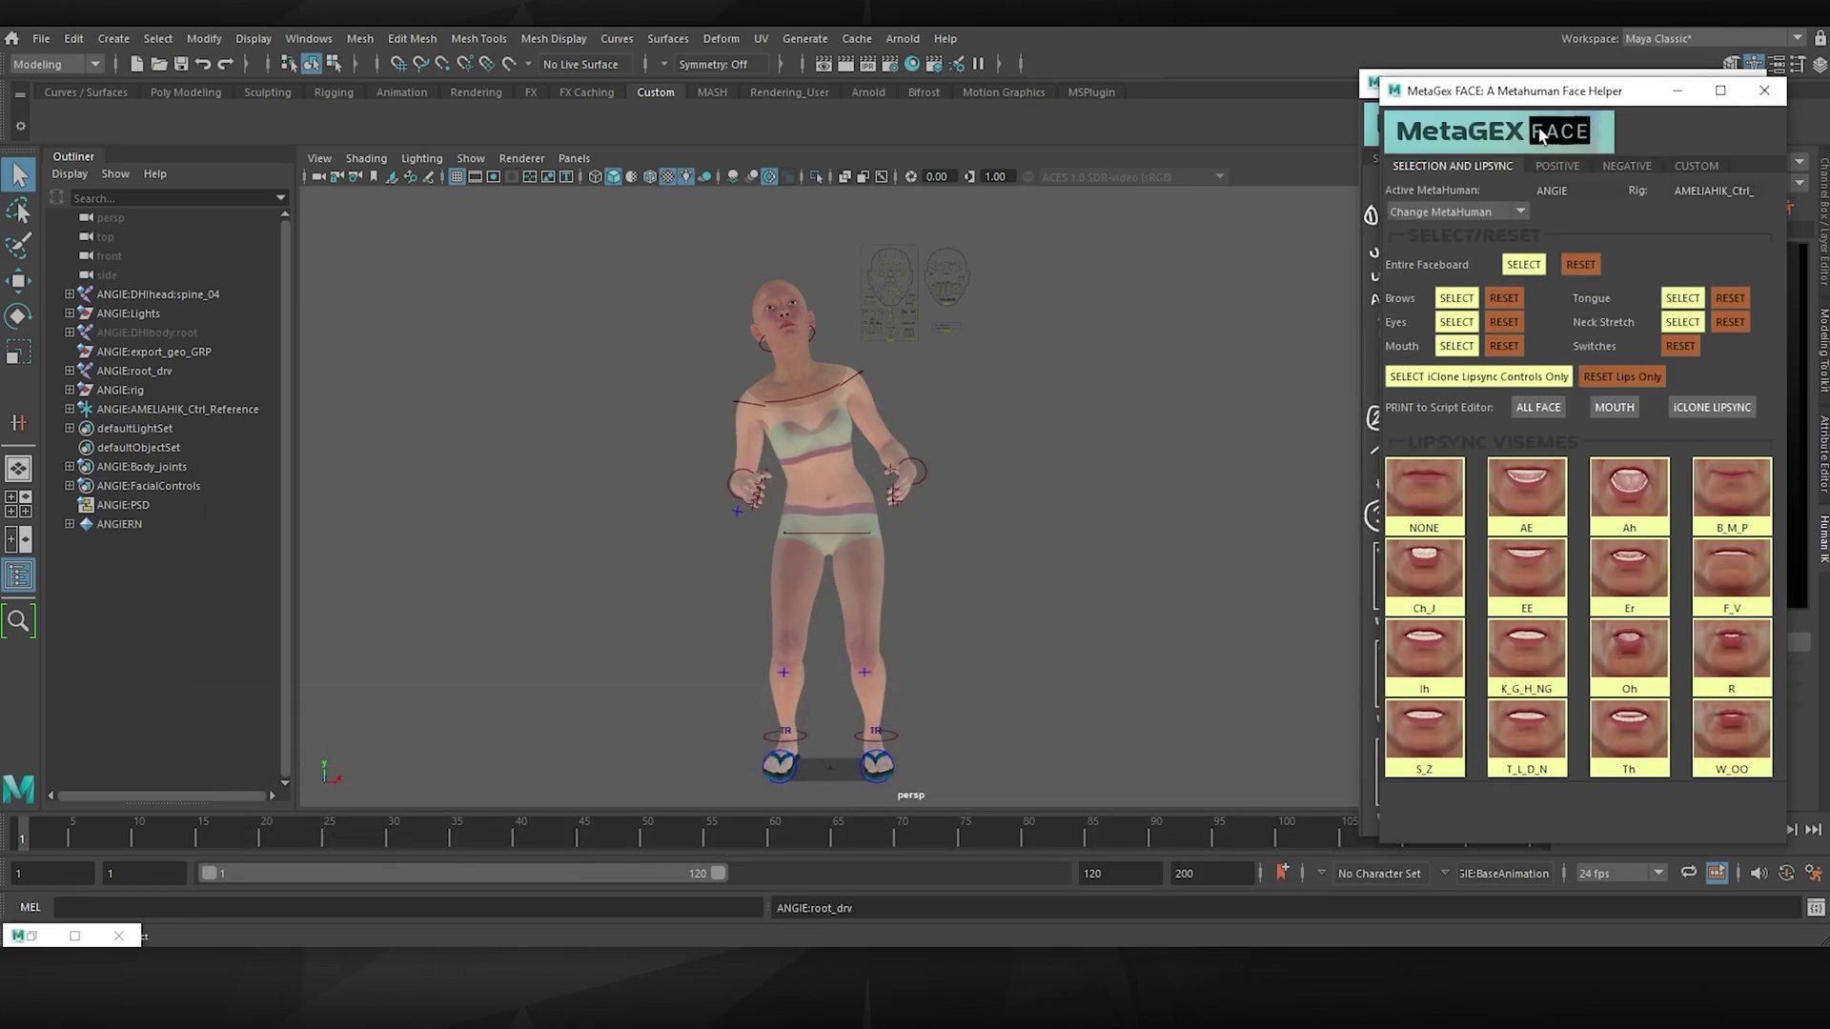
pyautogui.moveTo(1540, 97); pyautogui.dragTo(1119, 96)
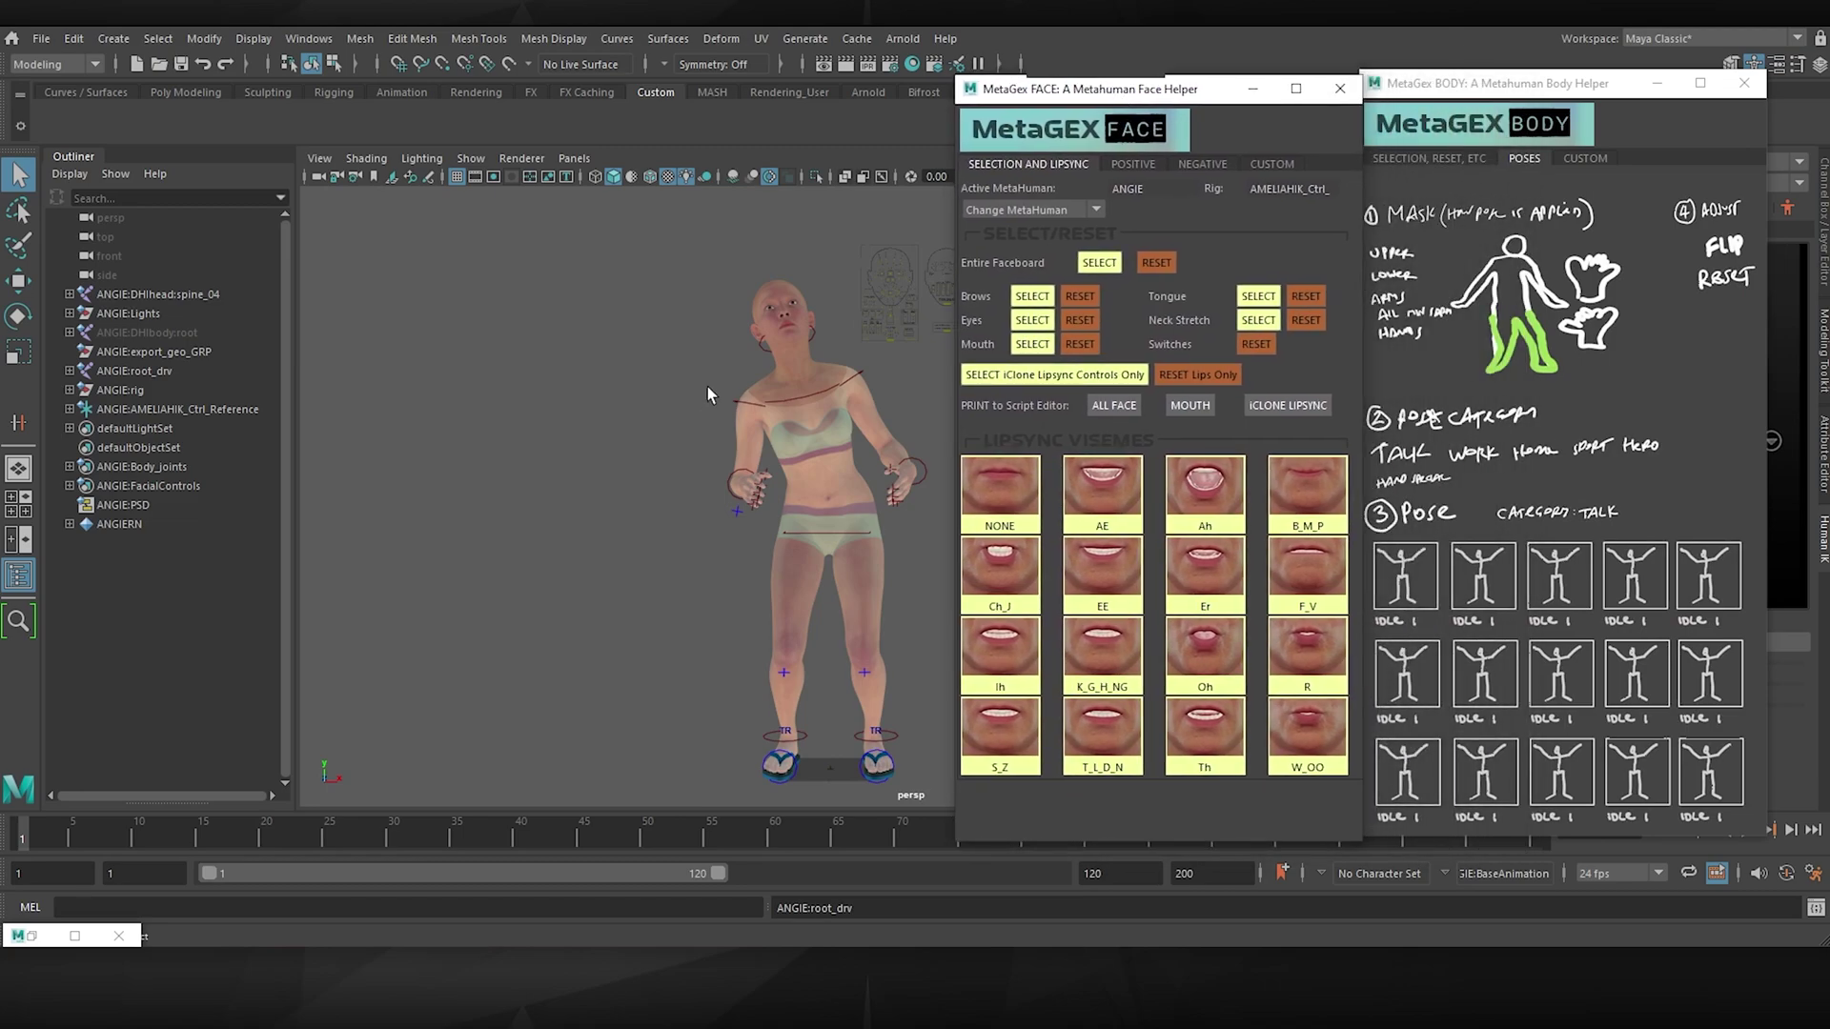
# Frame the character and apply the positive HAPPY 5 smile expression.
pyautogui.keyDown('alt'); pyautogui.moveTo(809, 362); pyautogui.dragTo(674, 417, button='middle'); pyautogui.keyUp('alt')
pyautogui.scroll(3, 870, 425)
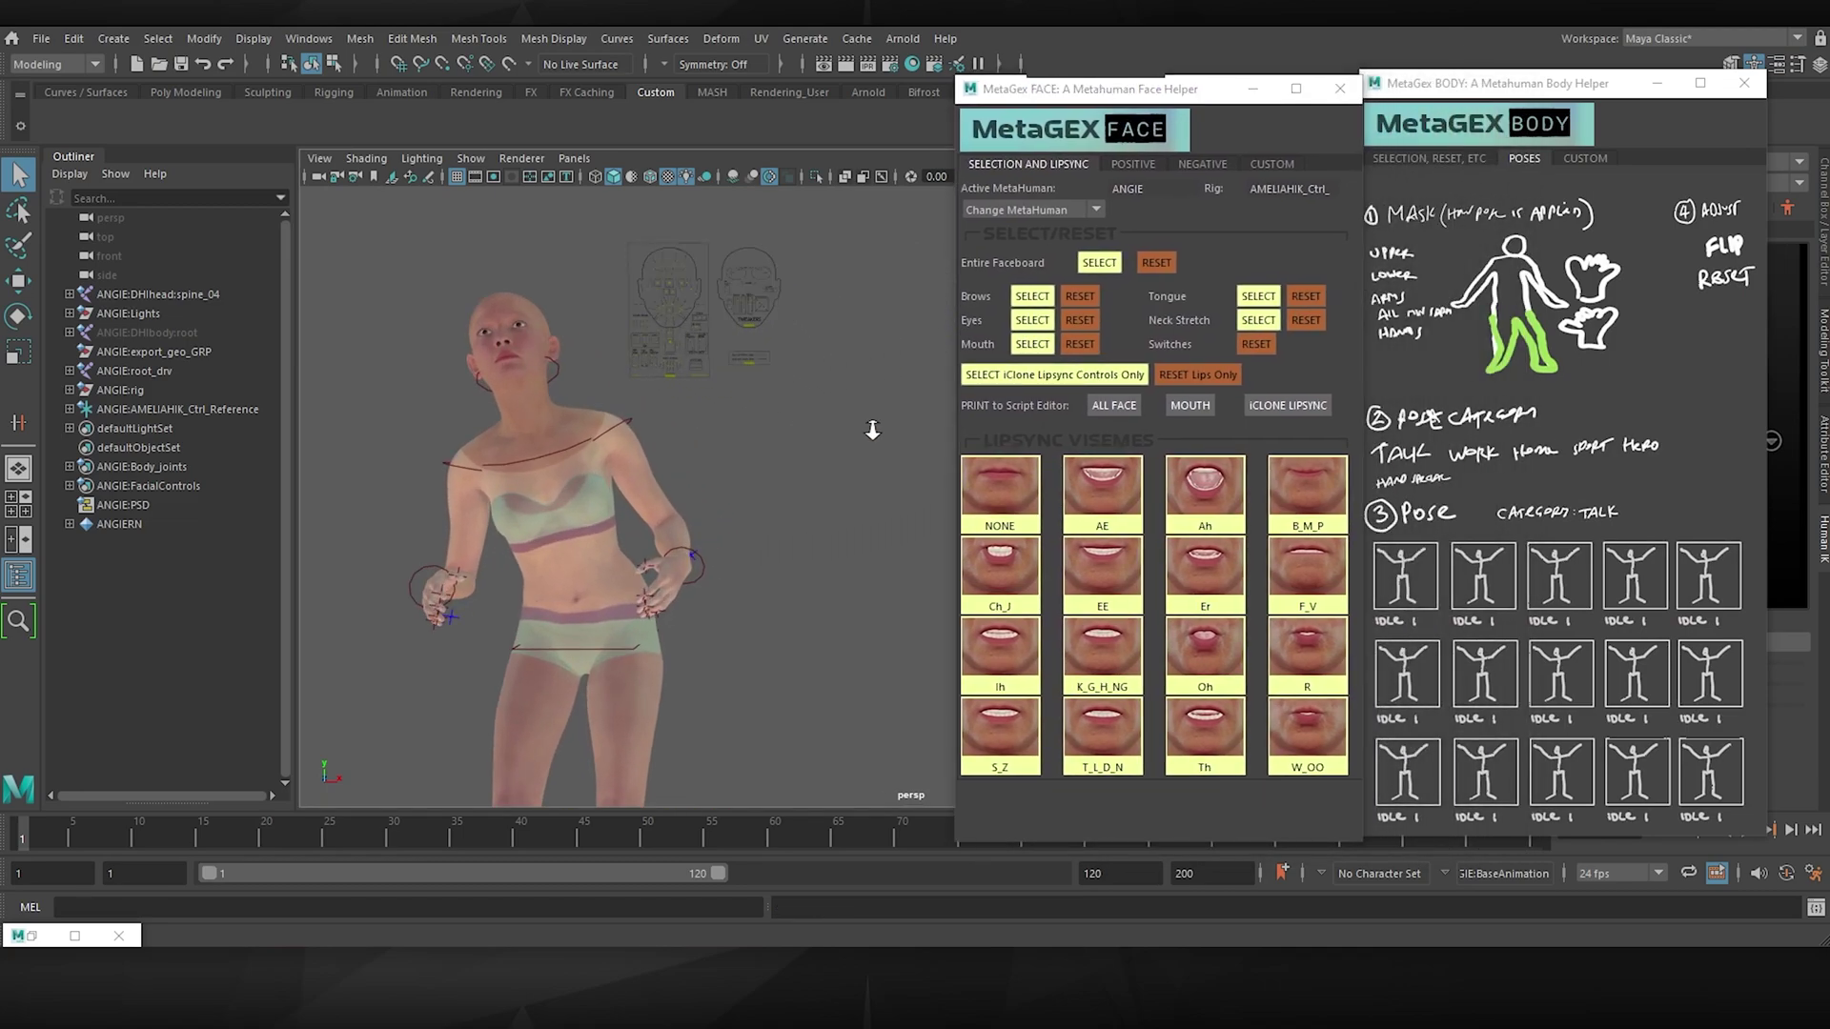
pyautogui.keyDown('alt'); pyautogui.moveTo(871, 425); pyautogui.dragTo(906, 437, button='middle'); pyautogui.keyUp('alt')
pyautogui.click(1136, 164)
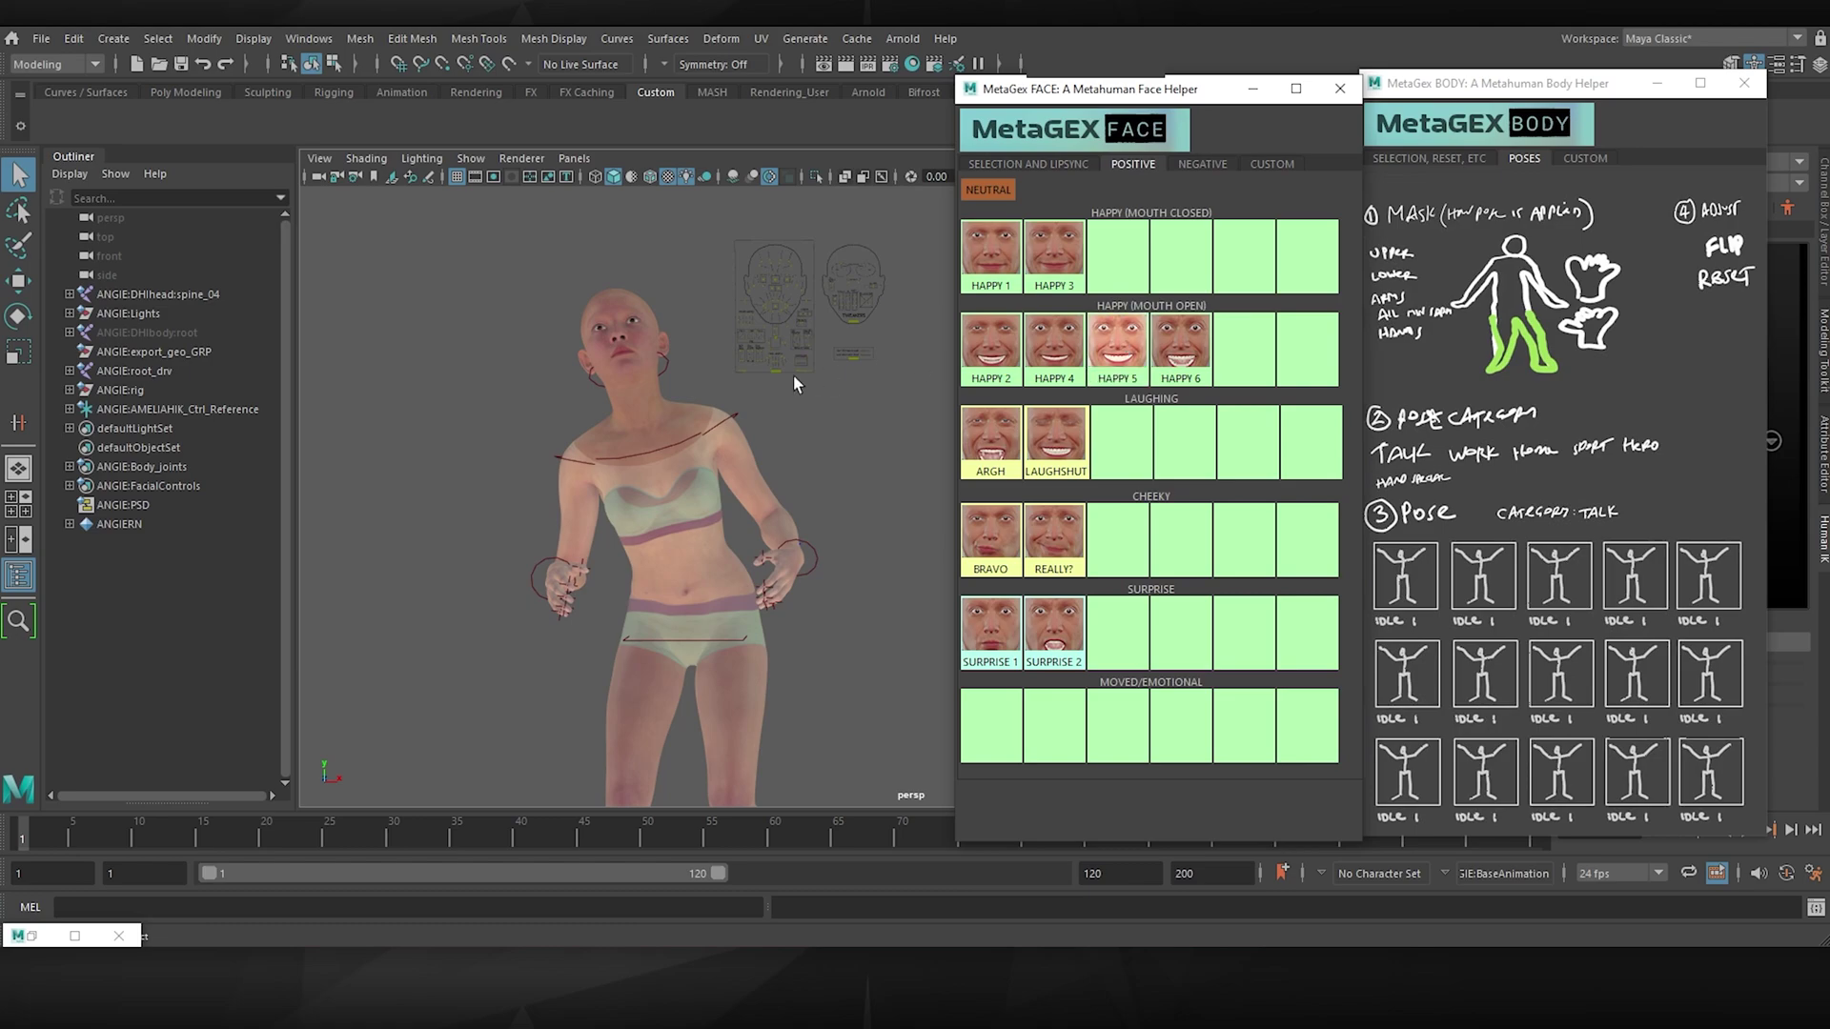
pyautogui.click(1124, 345)
# Move ANGIE's hand control from the thigh up to the hip and apply LAUGHSHUT.
pyautogui.keyDown('alt'); pyautogui.moveTo(803, 442); pyautogui.dragTo(862, 485); pyautogui.keyUp('alt')
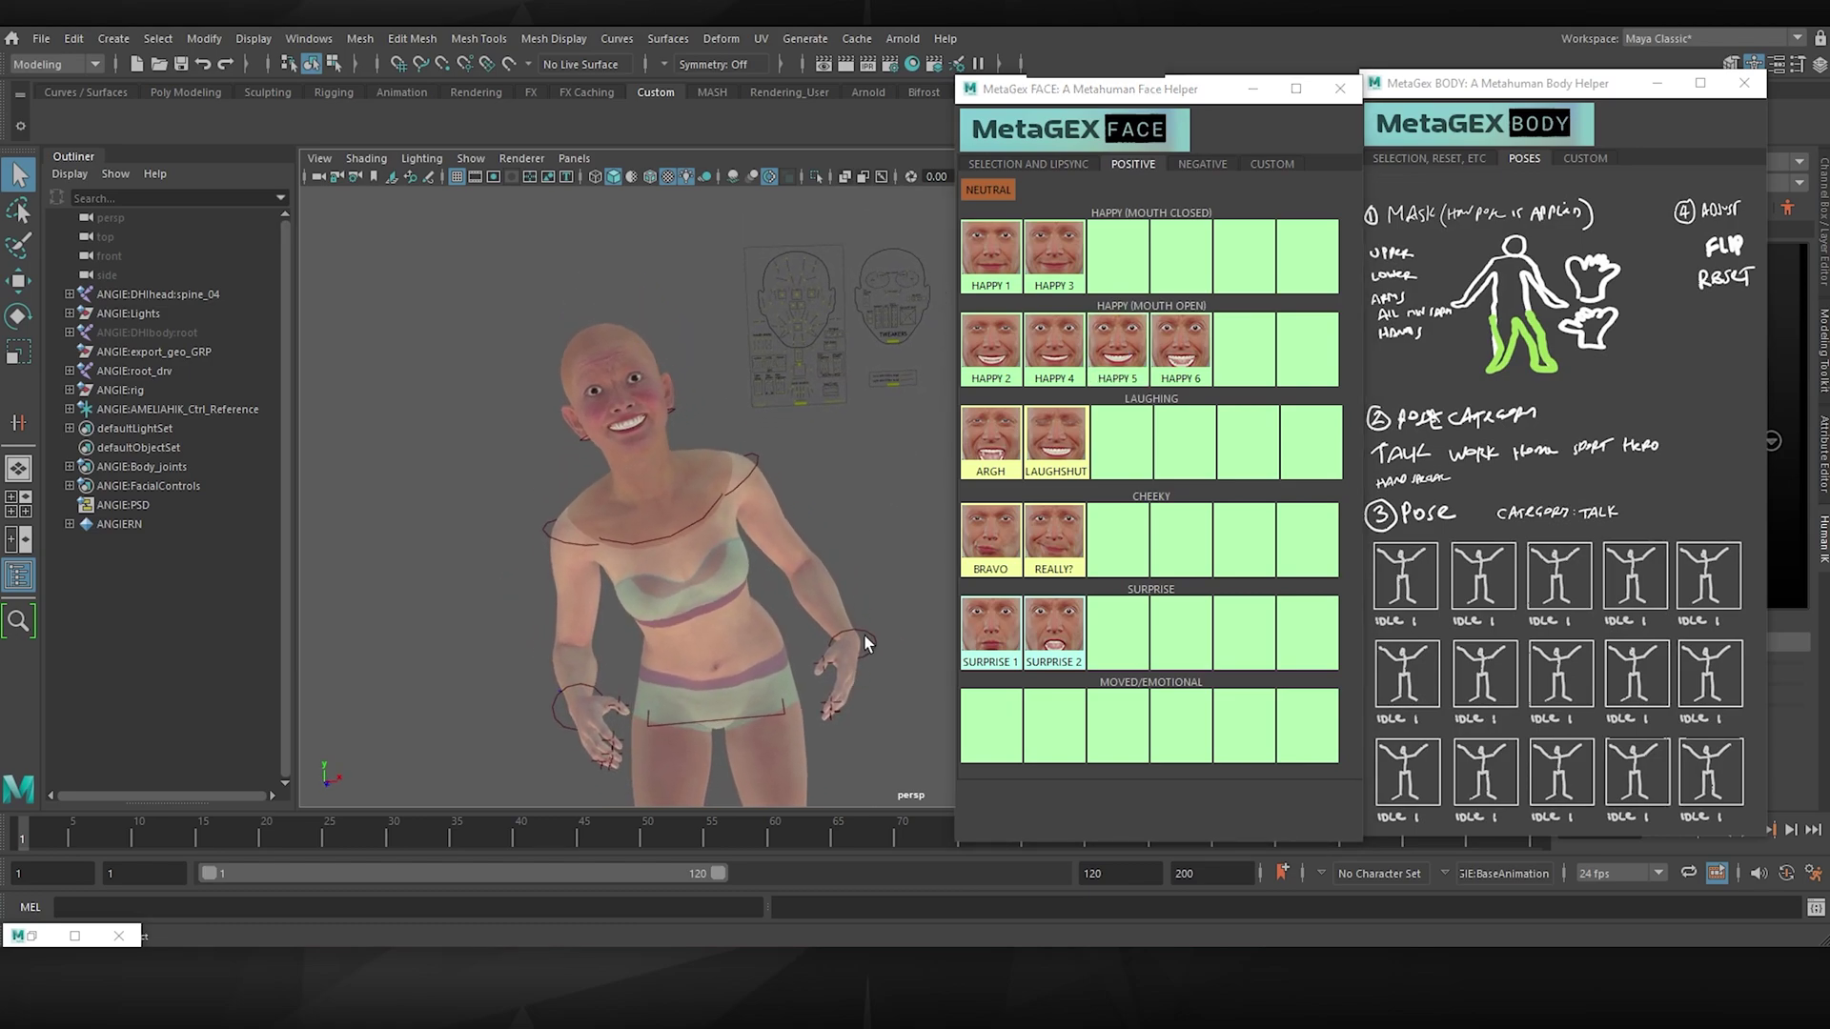
pyautogui.click(863, 637)
pyautogui.press('w')
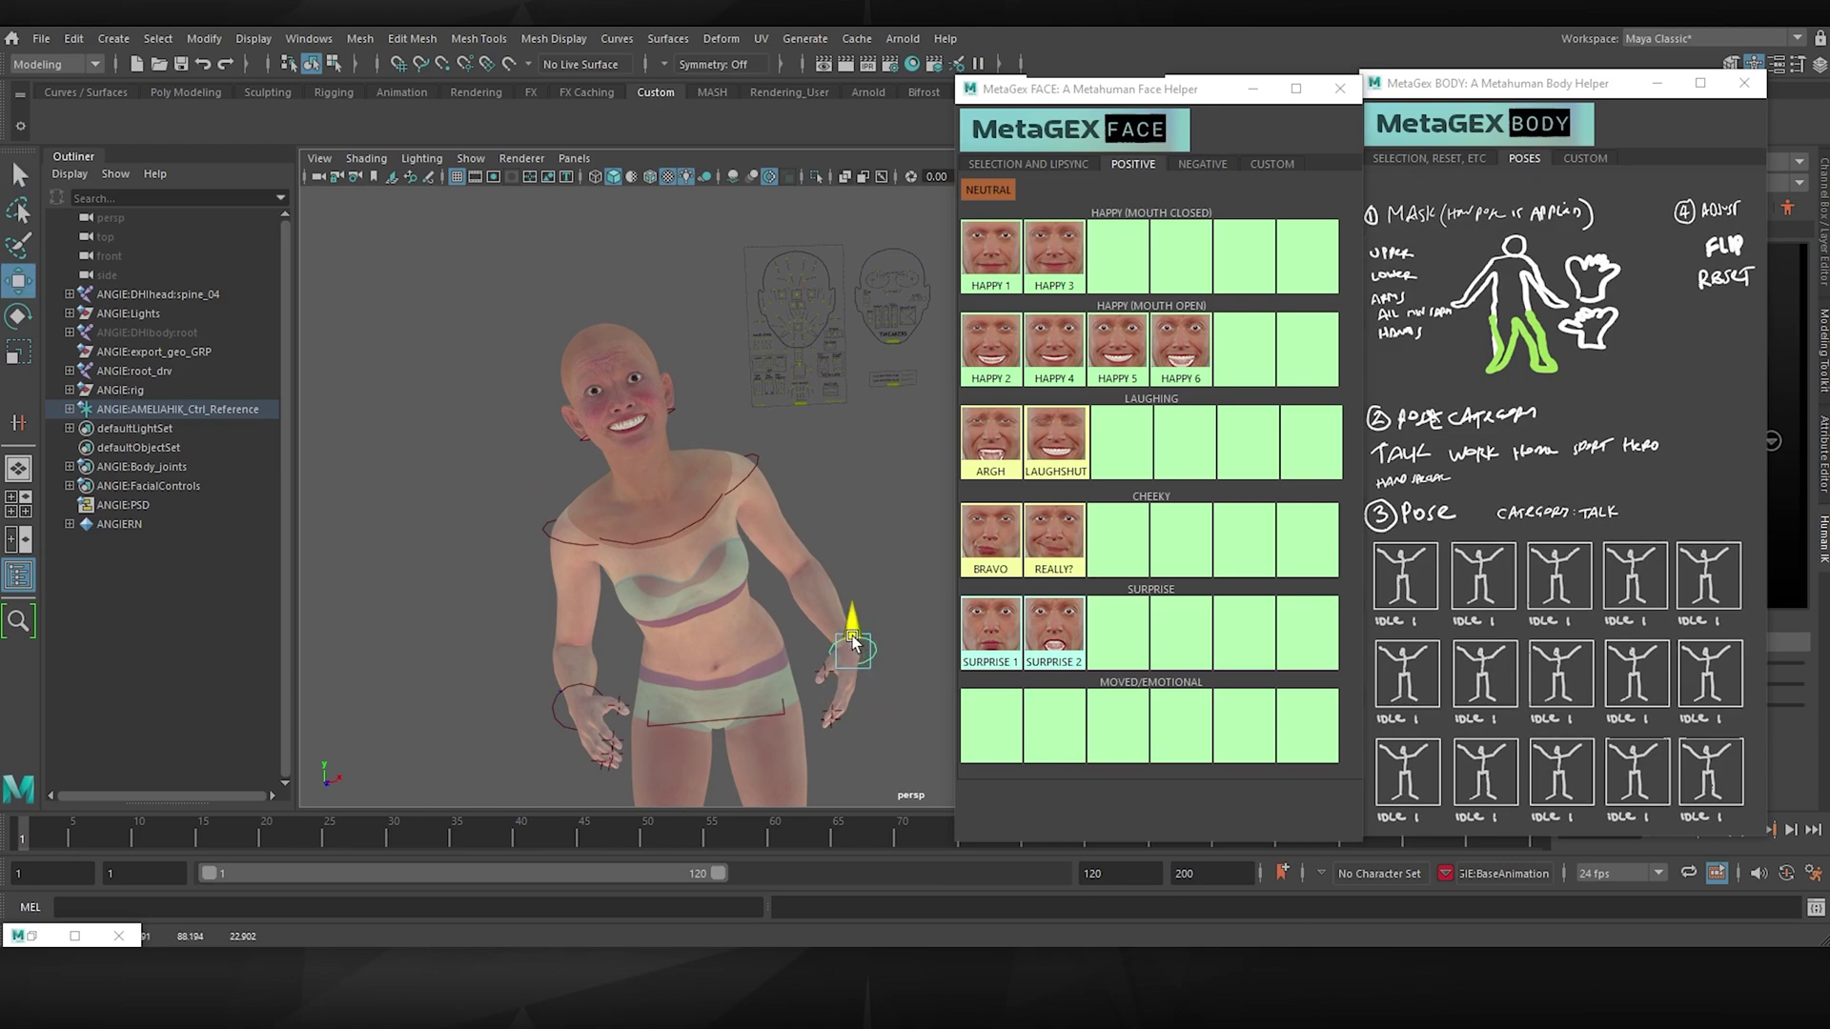
pyautogui.moveTo(890, 658); pyautogui.dragTo(822, 616)
pyautogui.click(1055, 439)
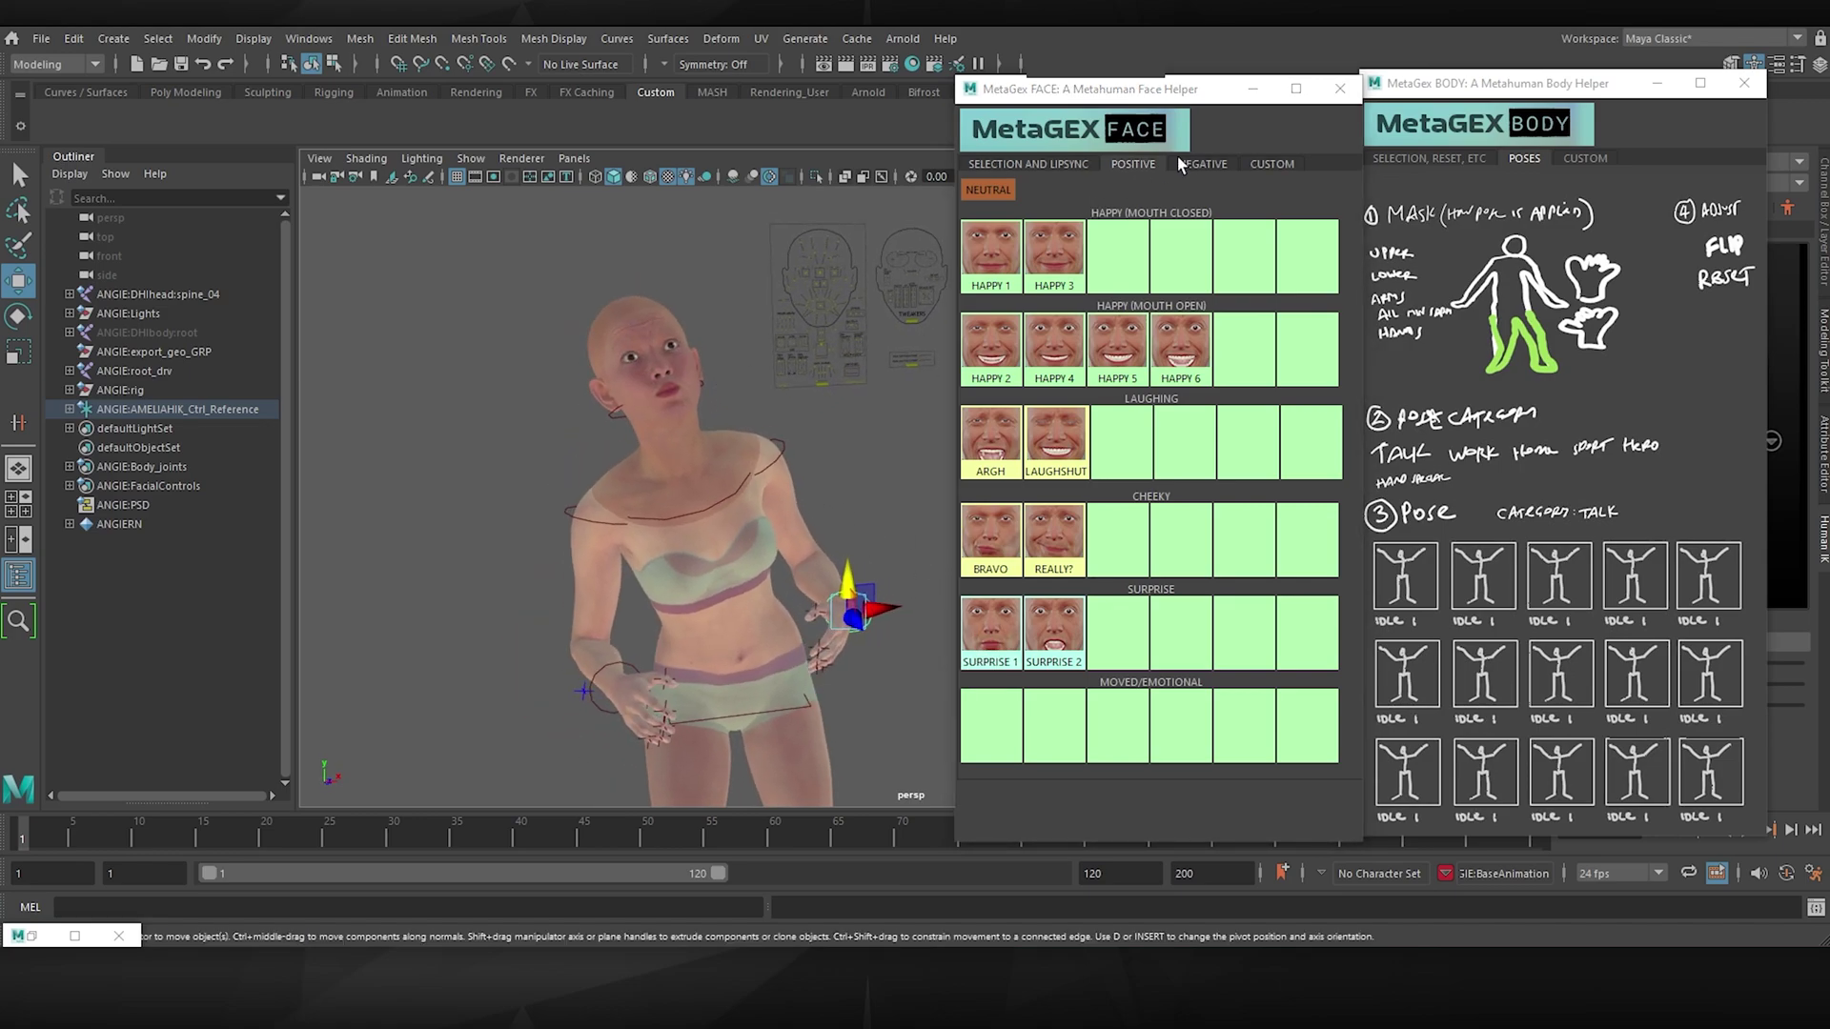
# From the negative presets, try OOF and then apply the DISGUST 5 expression.
pyautogui.click(1202, 164)
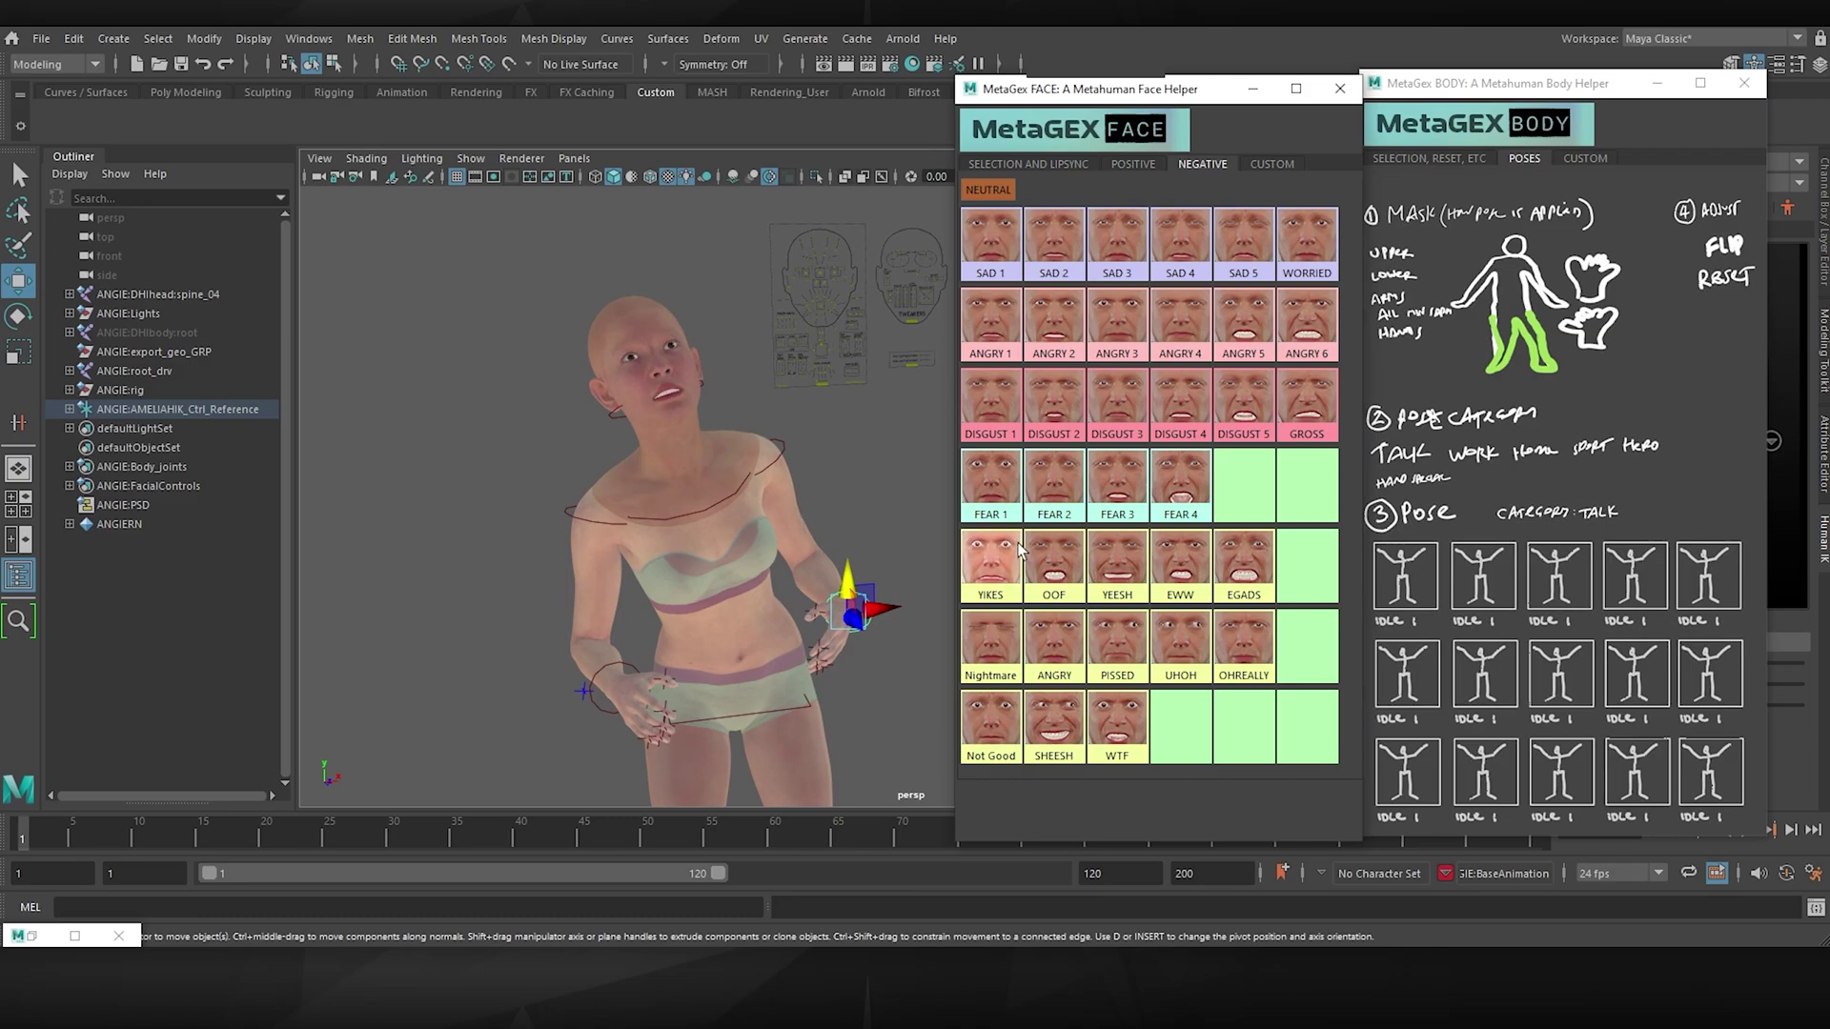
pyautogui.click(1053, 579)
pyautogui.click(1218, 429)
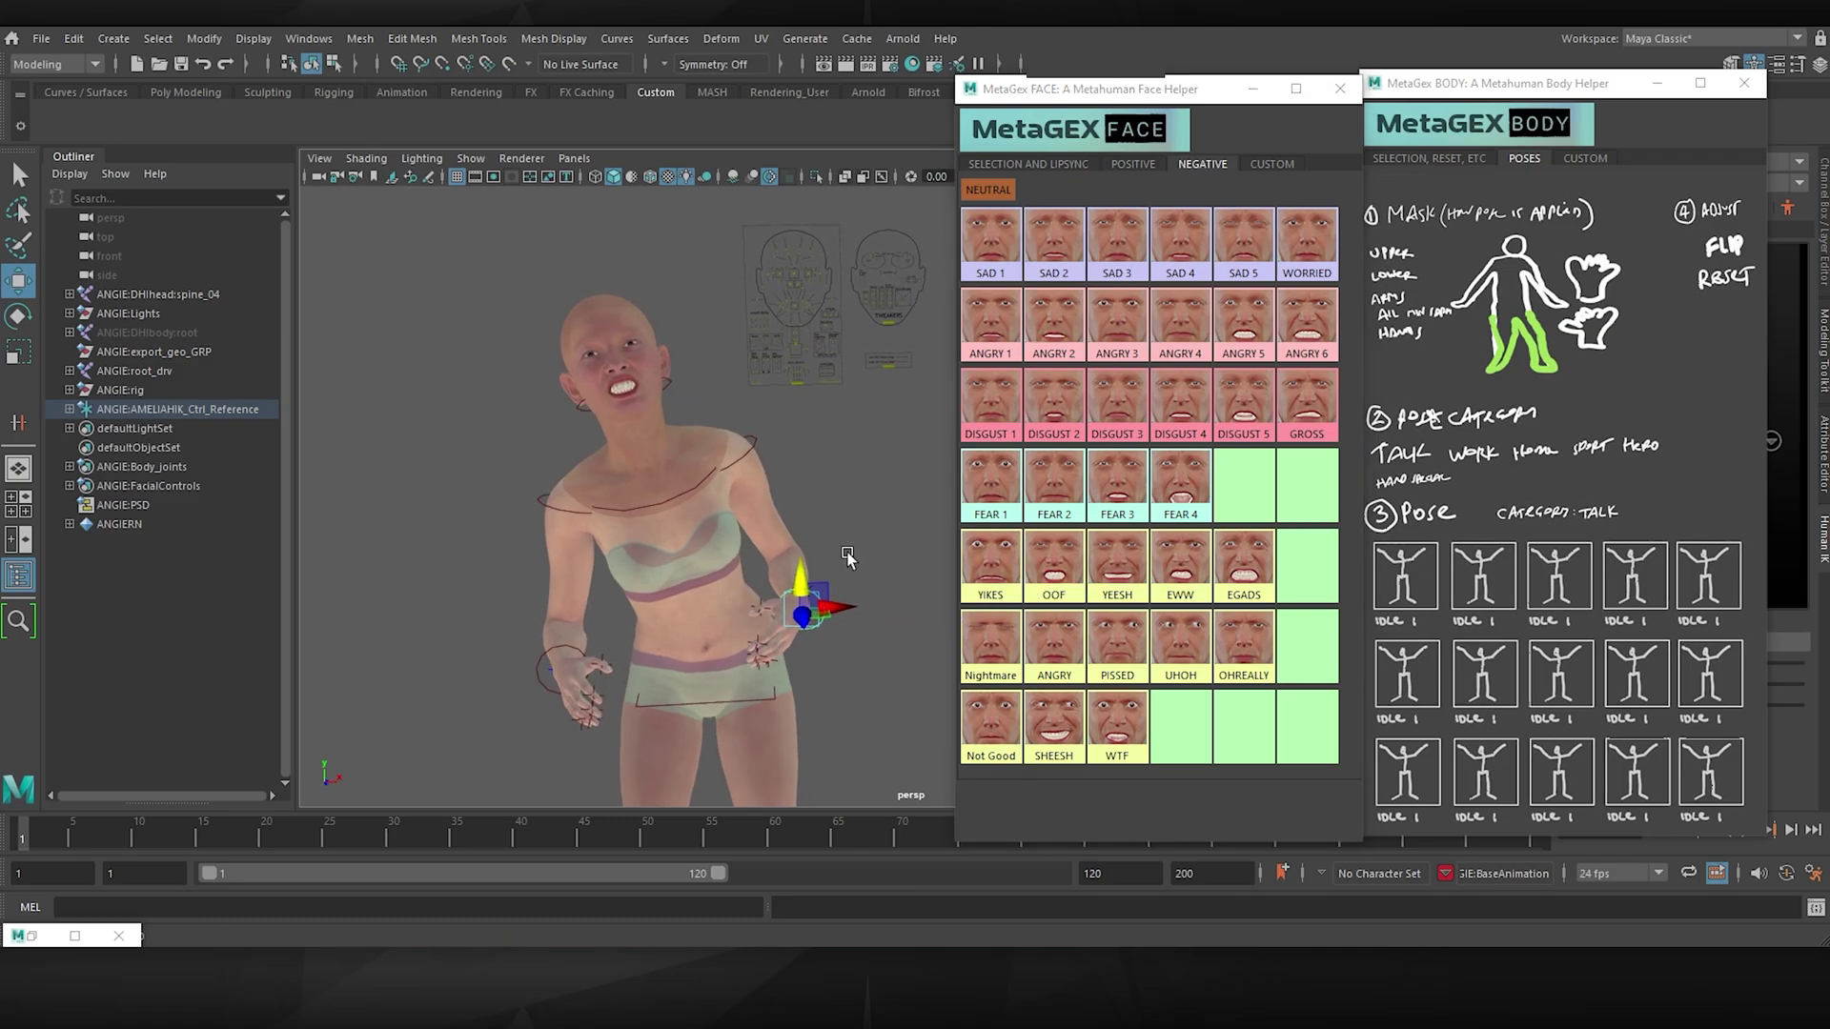